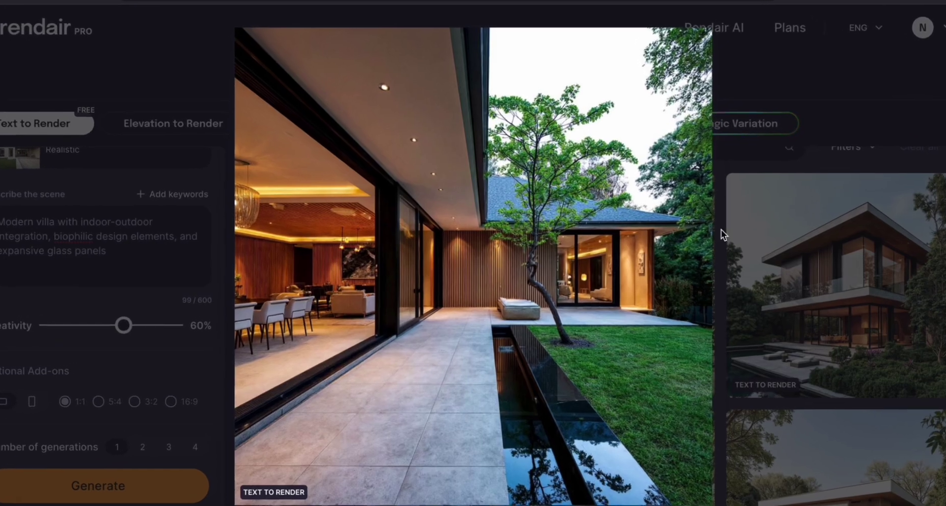
Step: Page through the generated modern villa renders in the full-size viewer
left_click(690, 279)
left_click(689, 279)
left_click(690, 279)
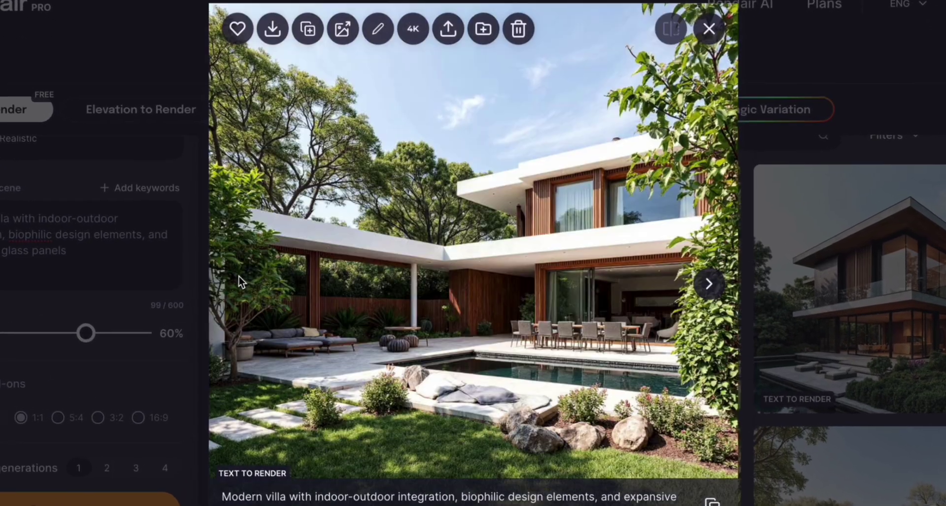
left_click(709, 284)
left_click(709, 284)
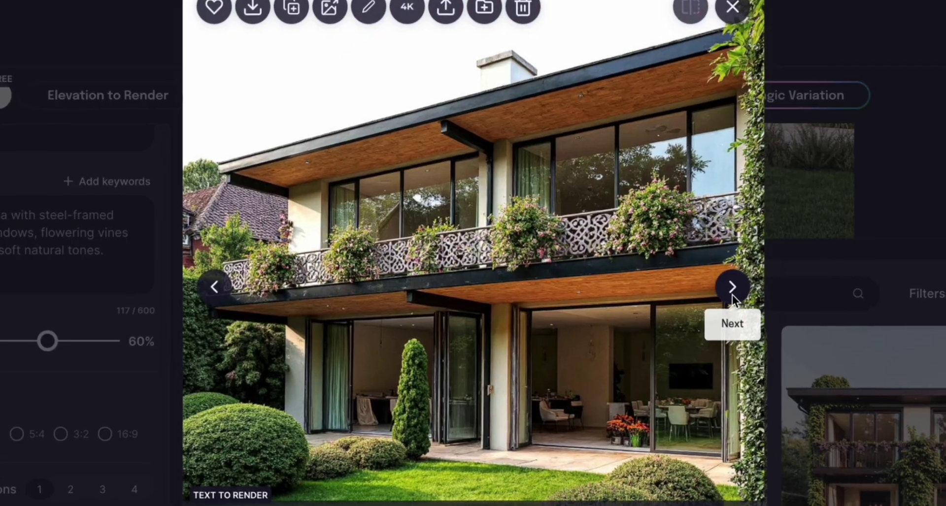
left_click(732, 291)
left_click(734, 291)
left_click(735, 290)
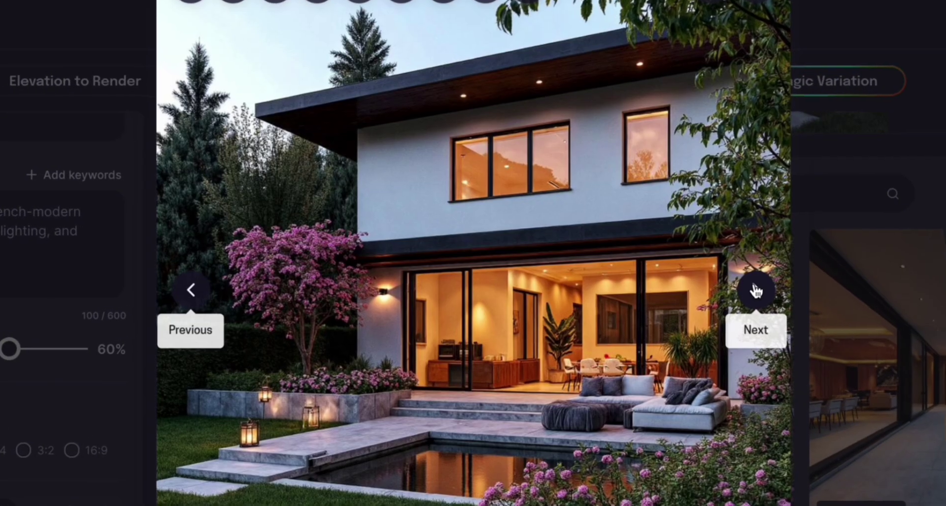
Step: Describe the scene as "Ultra-modern luxury villa with floor-to-ceiling glass walls, natural stone exterior, and ambient outdoor lighting." and request 4 generations
type("Ultra-modern luxury villa with floor-to-ceiling glass walls, natural stone exterior, and ambient outdoor lighting.")
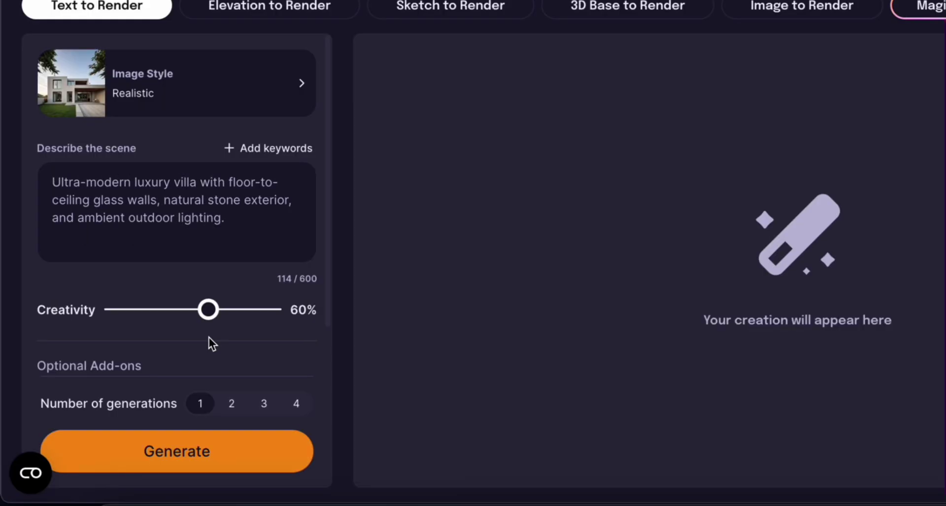
left_click(296, 403)
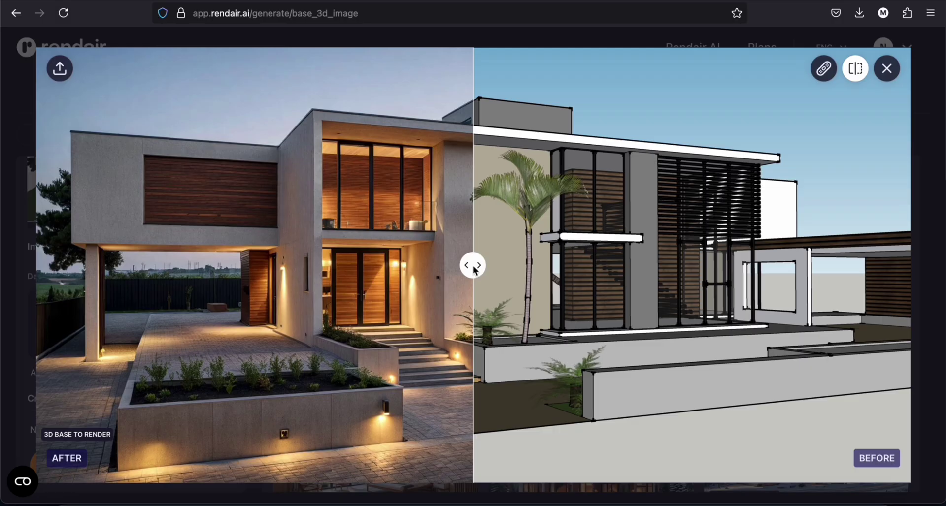
Step: Compare the before and after versions of the render with the comparison slider
left_click_drag(473, 264, 544, 266)
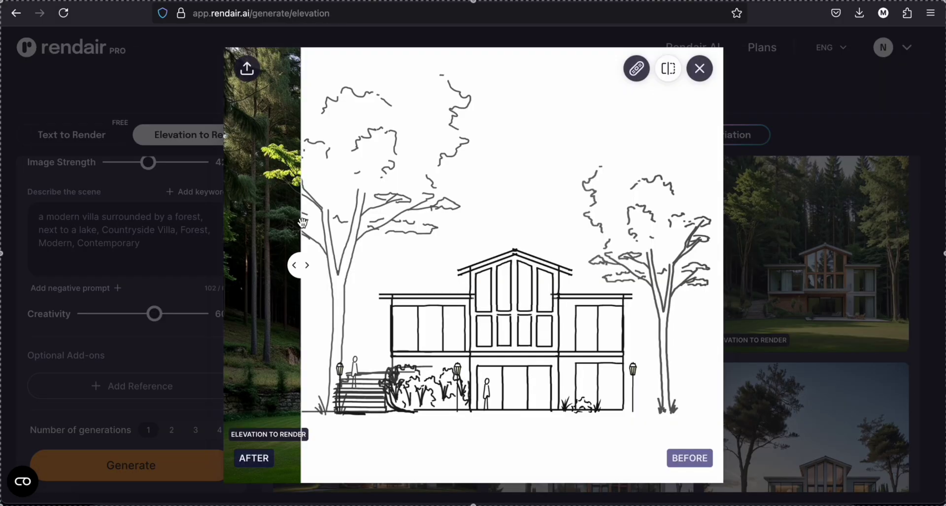
left_click_drag(300, 266, 651, 269)
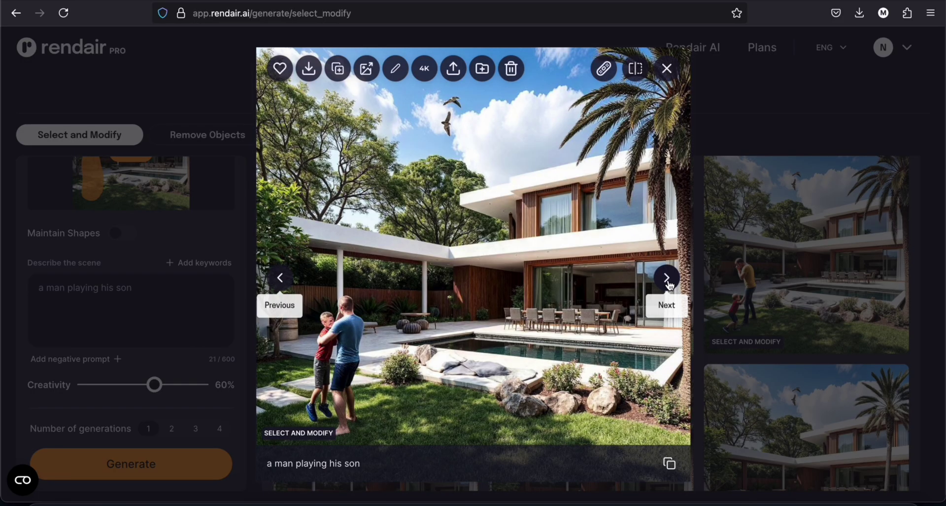
Step: Brush over the tree beside the lit villa in the base image to mark it for removal
left_click(667, 279)
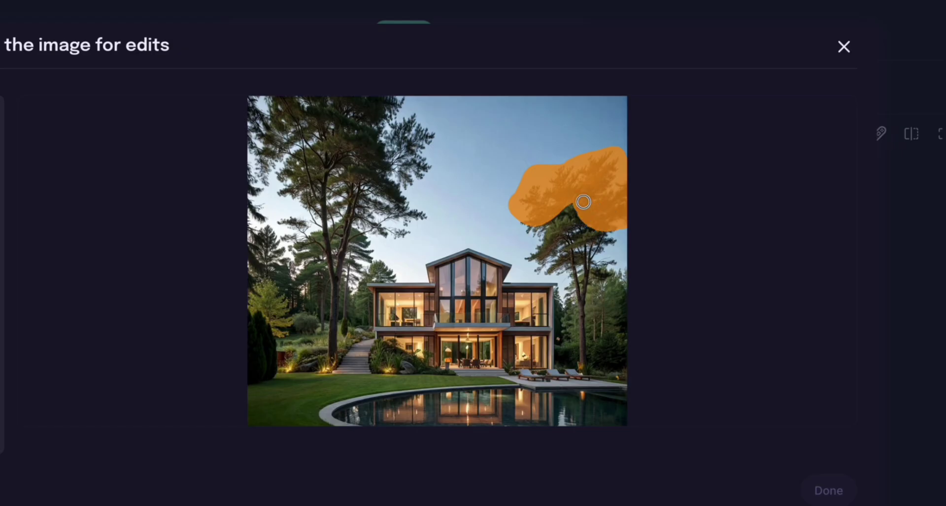
mouse_move(567, 222)
left_mouse_down()
mouse_move(606, 295)
mouse_move(577, 301)
left_mouse_up()
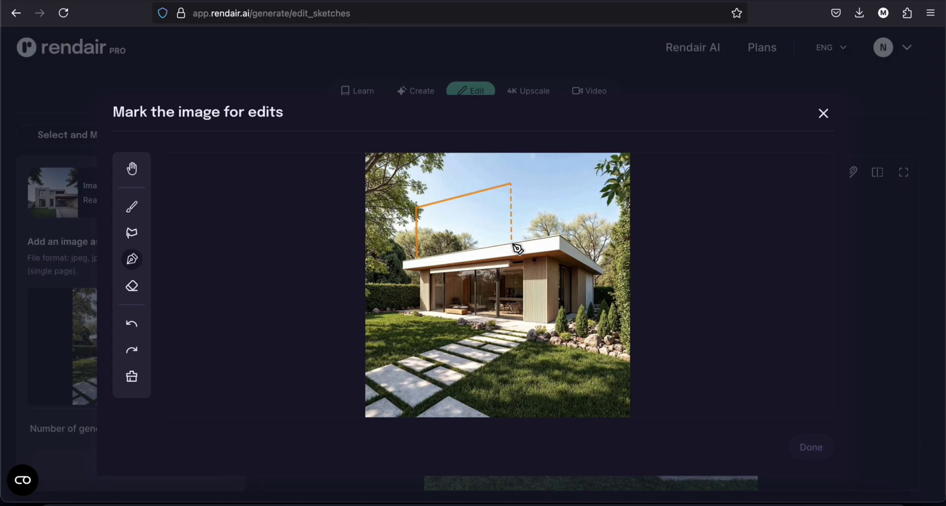
left_click(512, 184)
left_click(500, 197)
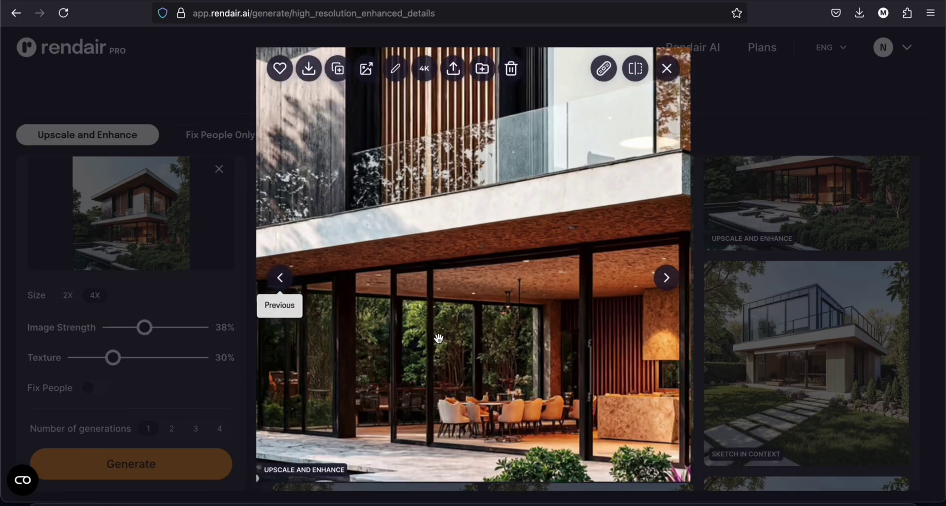
Step: Zoom in on the upscaled villa render and inspect the detail of its ceiling, window frames and planting
scroll(439, 339, "up", 5)
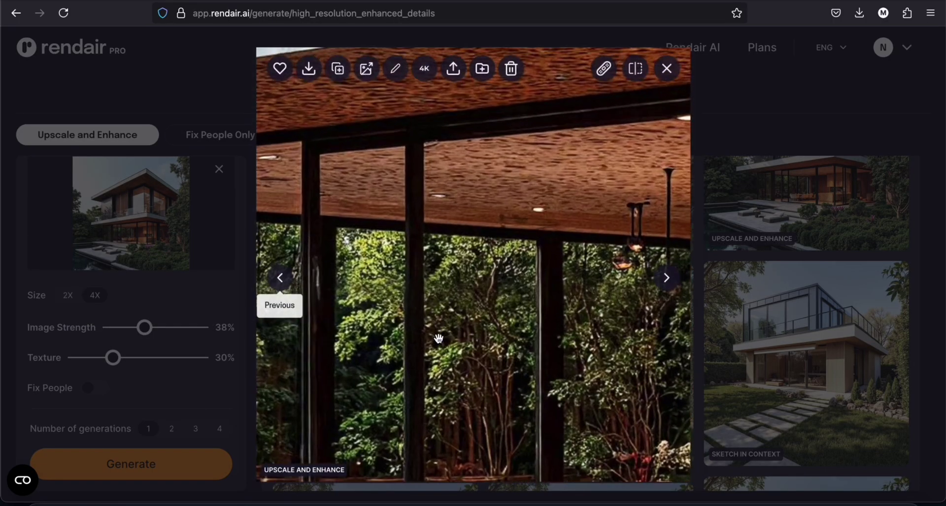
left_click_drag(439, 339, 654, 144)
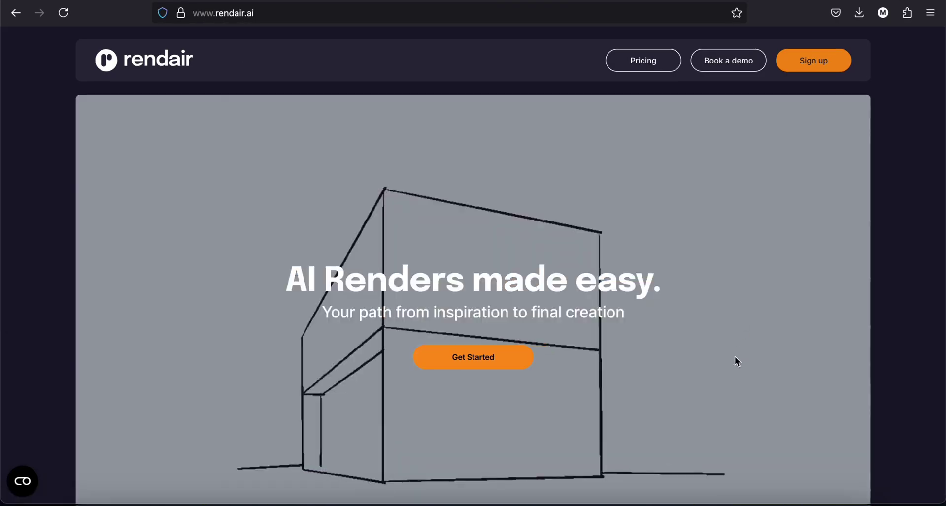
Step: Look through the AI tools and the example render gallery on the Rendair home page
scroll(737, 362, "down", 10)
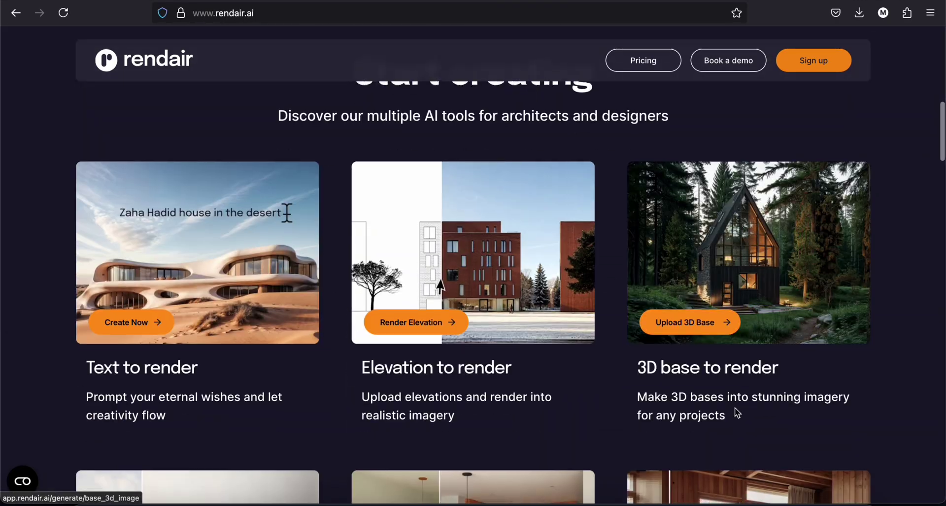
scroll(736, 409, "down", 15)
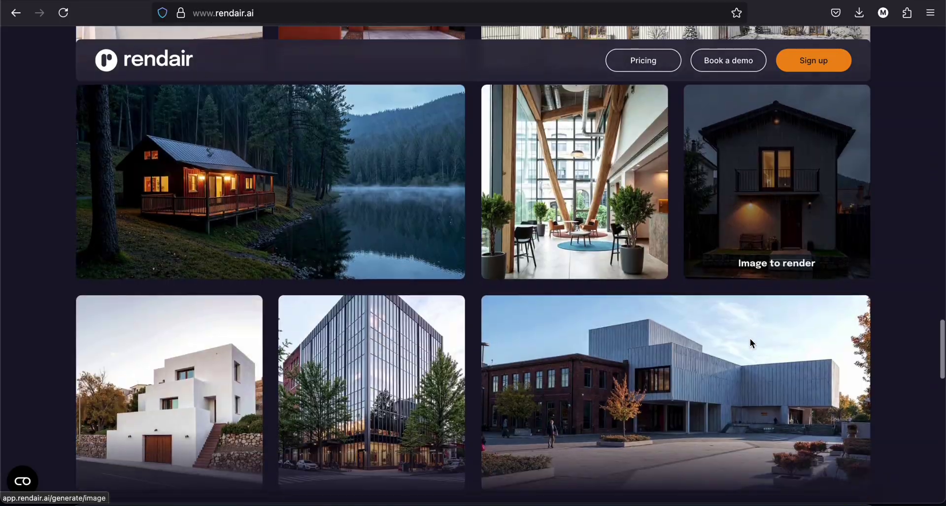
scroll(749, 343, "down", 5)
scroll(749, 342, "up", 5)
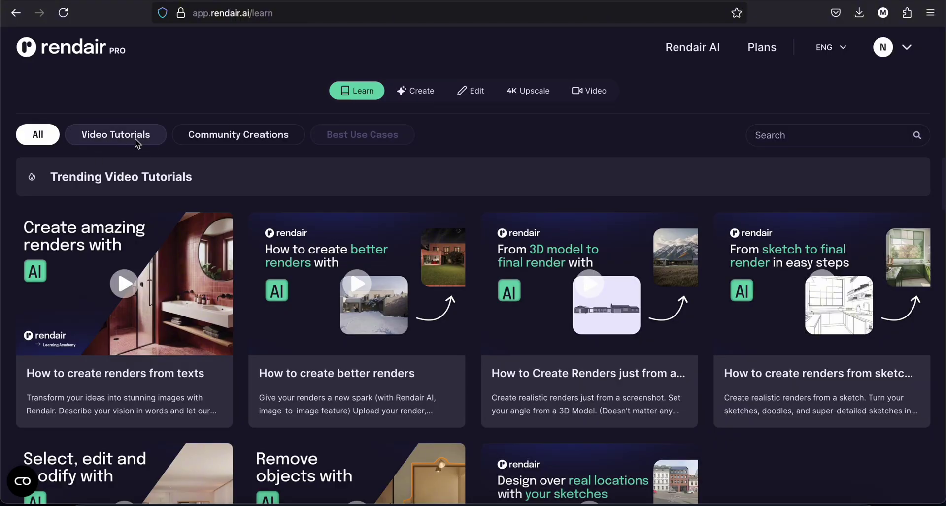
Step: Look through the trending video tutorials and featured community creations on the Learn page
scroll(280, 208, "down", 5)
scroll(301, 295, "down", 9)
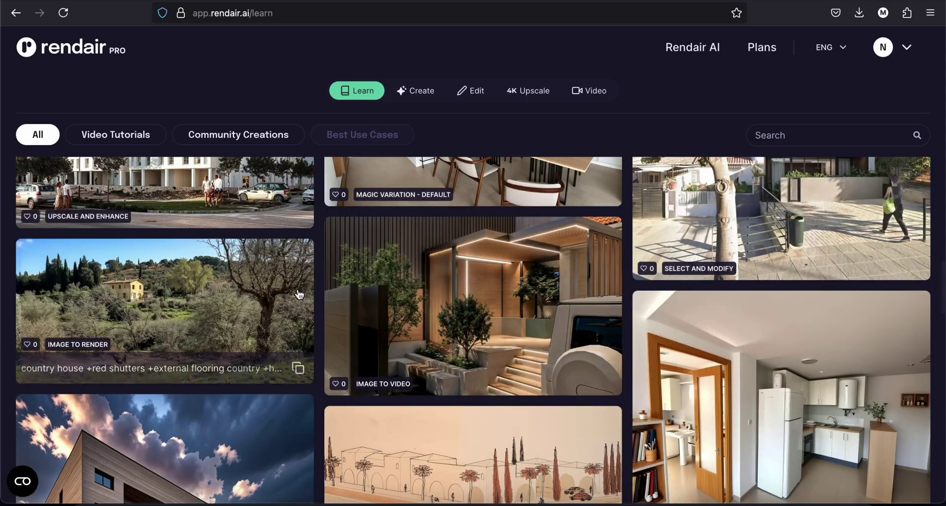
scroll(298, 295, "down", 3)
scroll(299, 295, "up", 6)
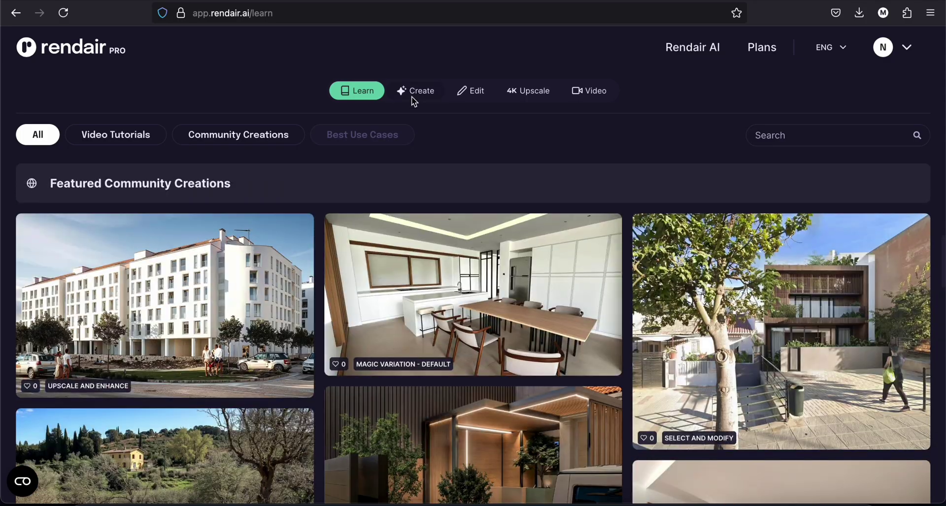
Step: Open the Create section and preview its Text, Elevation, Sketch, 3D Base and Image to Render tools
left_click(413, 96)
mouse_move(83, 140)
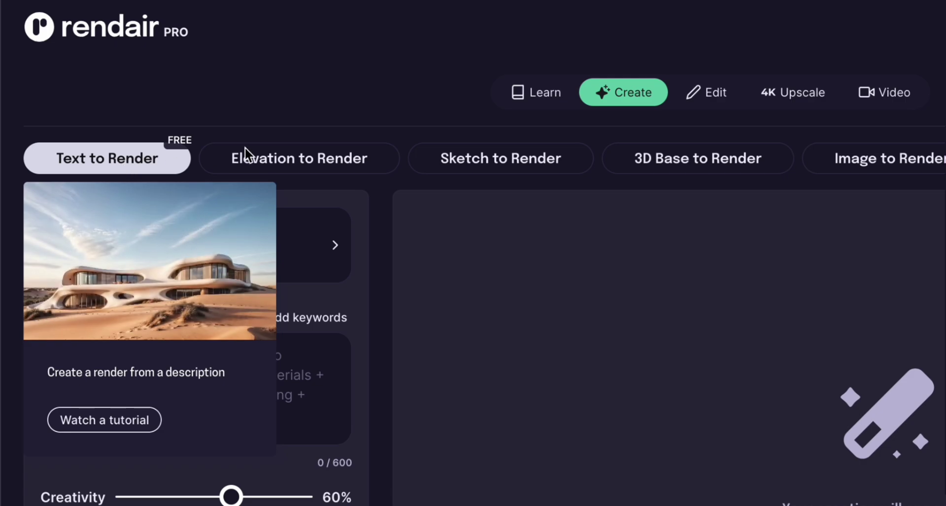
mouse_move(282, 157)
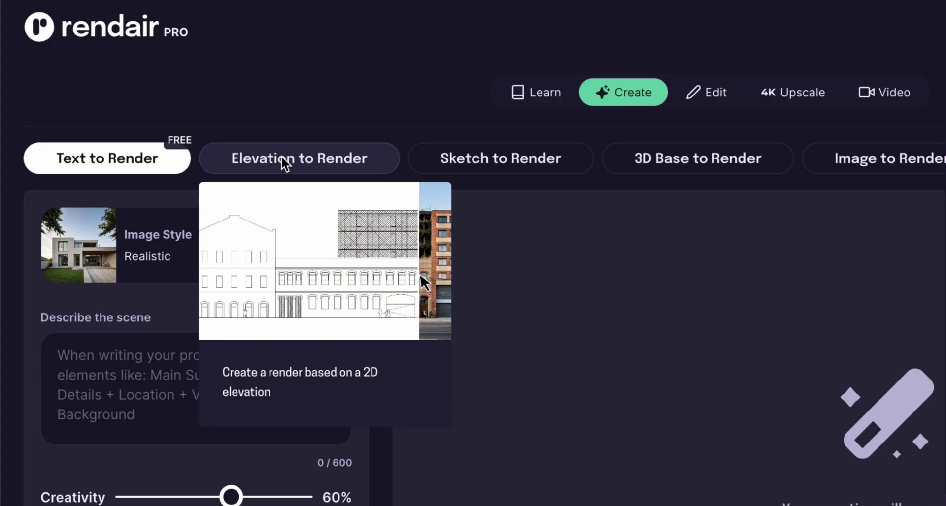
mouse_move(455, 157)
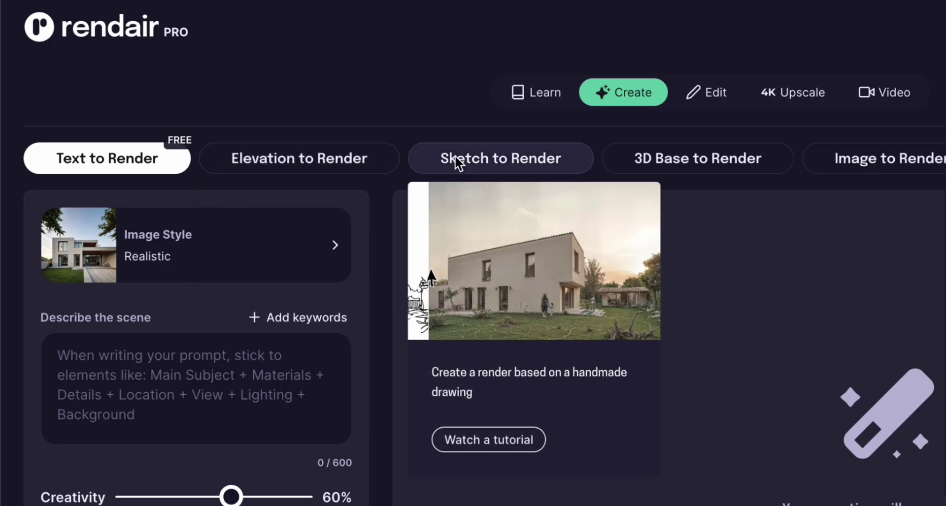
mouse_move(650, 169)
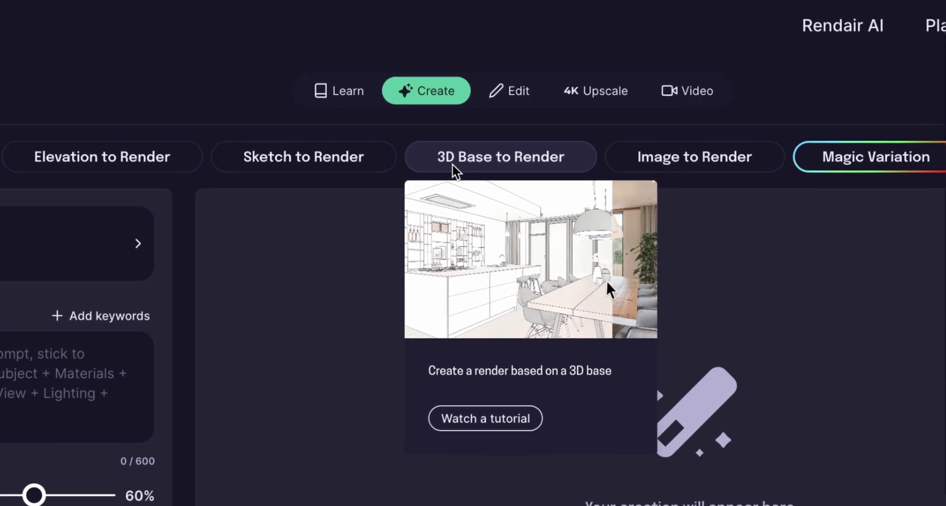
mouse_move(663, 162)
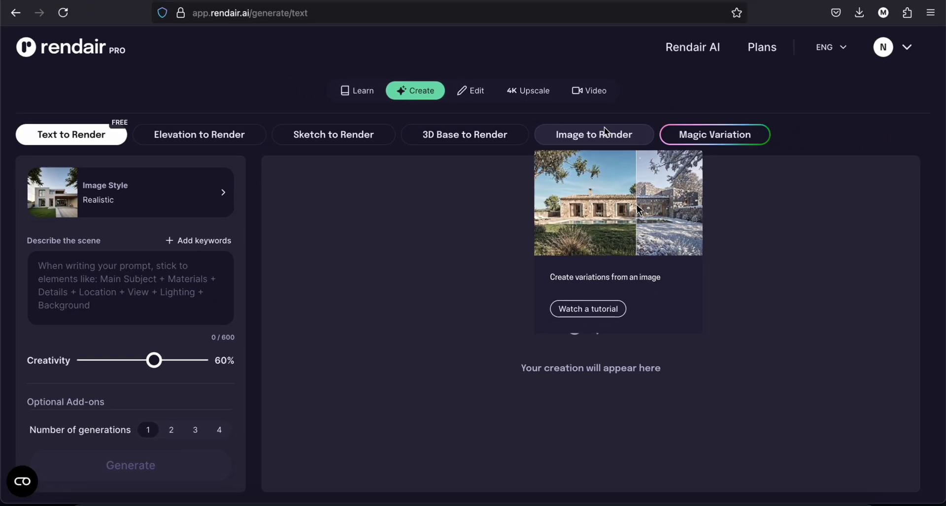
Step: Preview the Select and Modify, Remove Objects, Insert and Modify and Sketch in Context editing tools, and open the 4K Upscale section
left_click(471, 93)
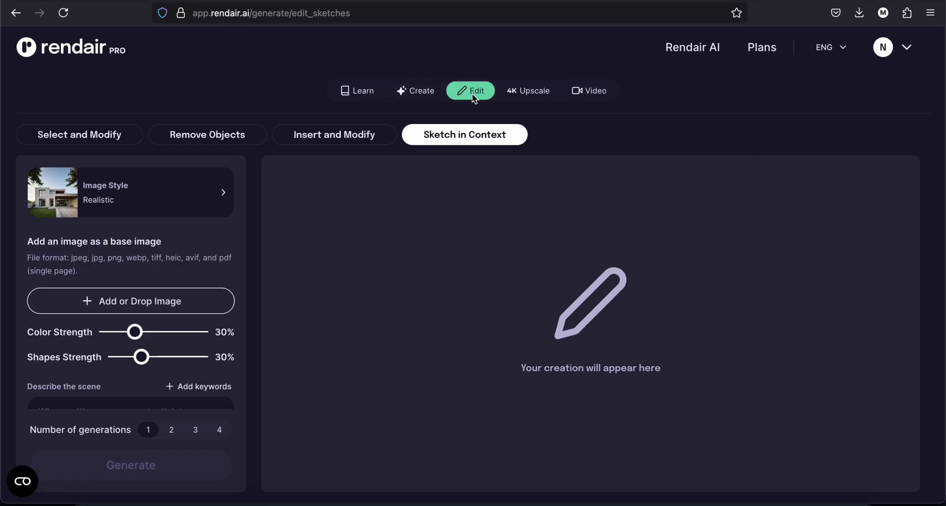
mouse_move(141, 138)
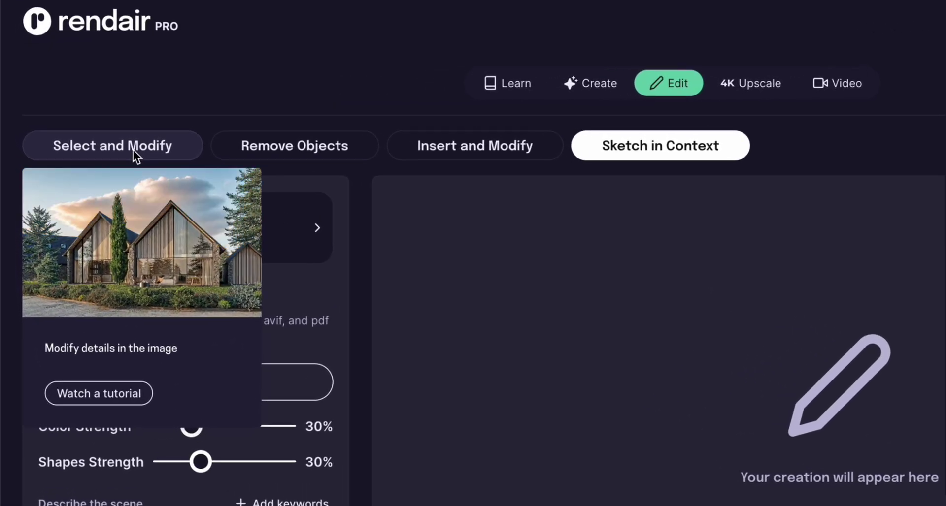
mouse_move(306, 140)
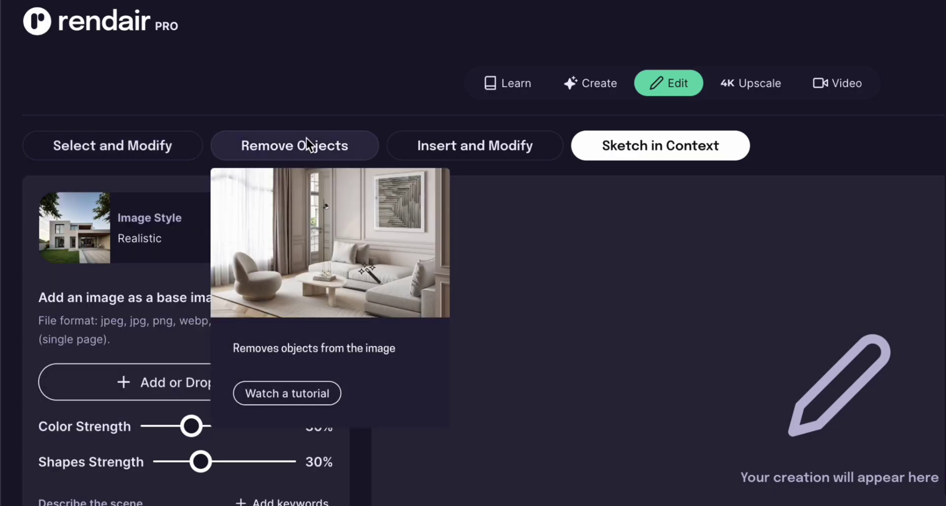
mouse_move(407, 151)
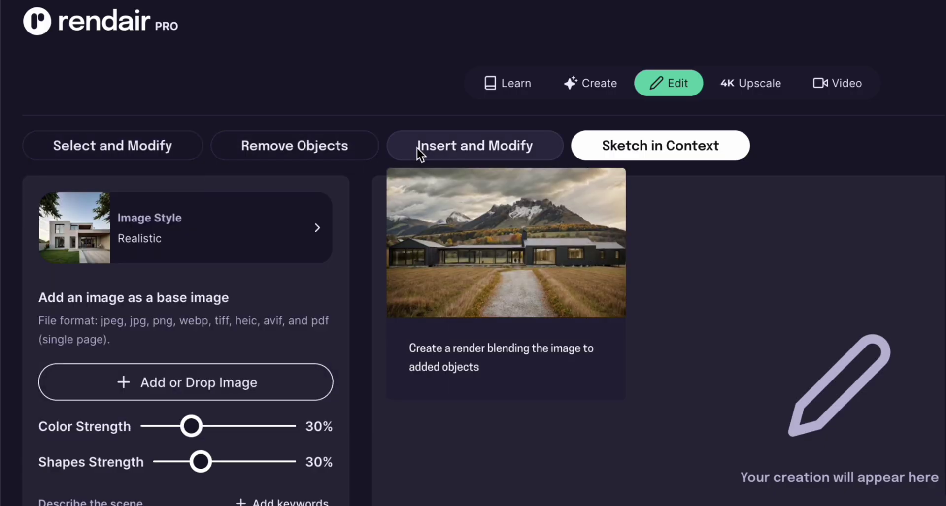
mouse_move(655, 147)
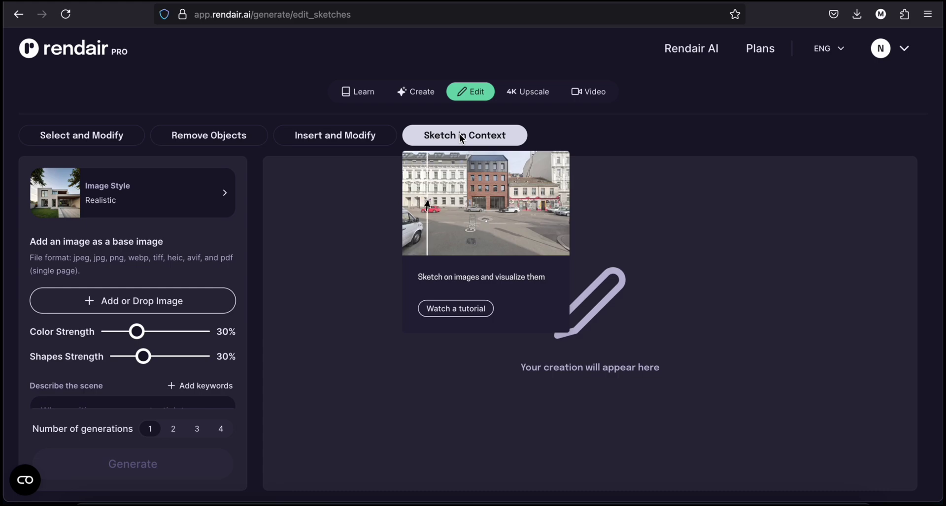
left_click(532, 91)
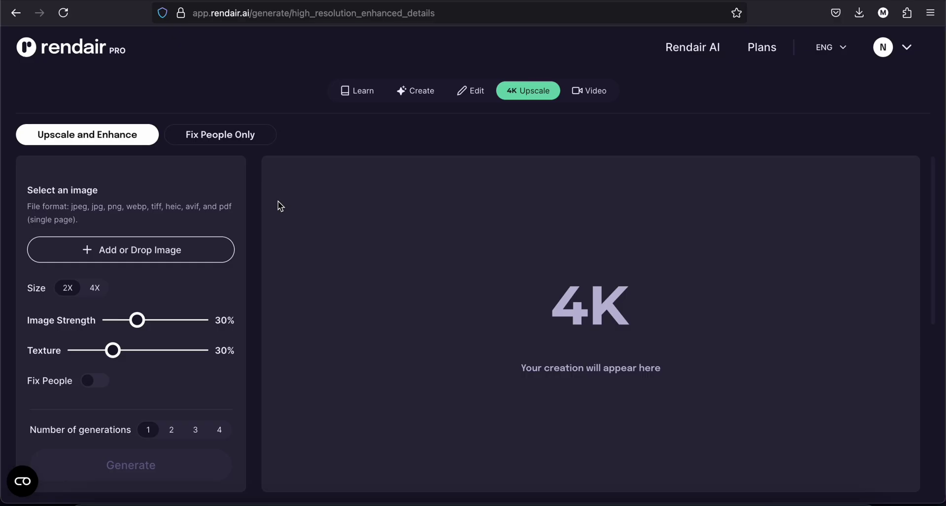
Step: Return to Text to Render in the Create section and confirm Realistic (Default) as the image style
left_click(412, 92)
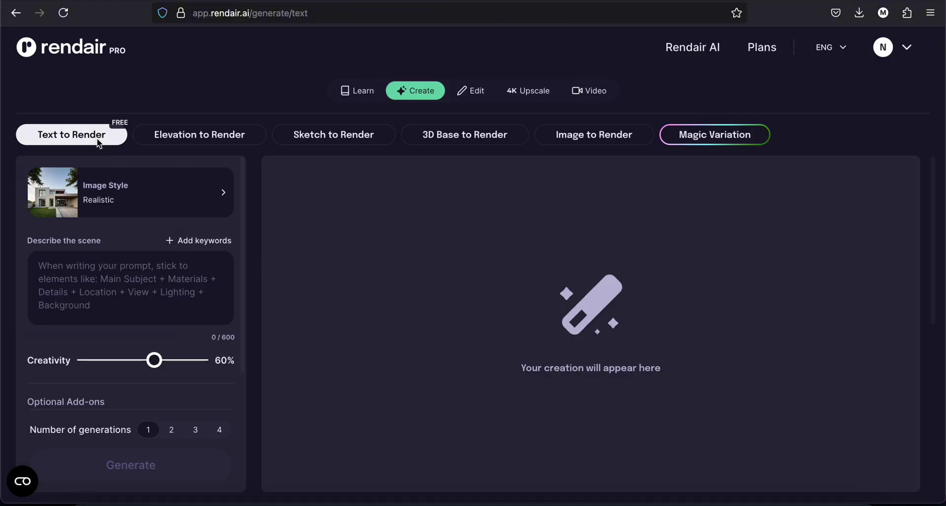
mouse_move(54, 136)
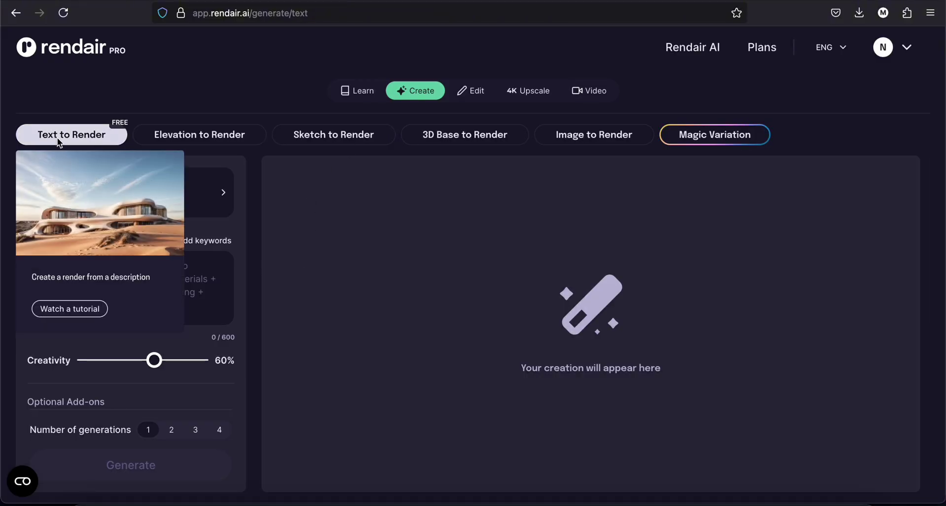
left_click(165, 211)
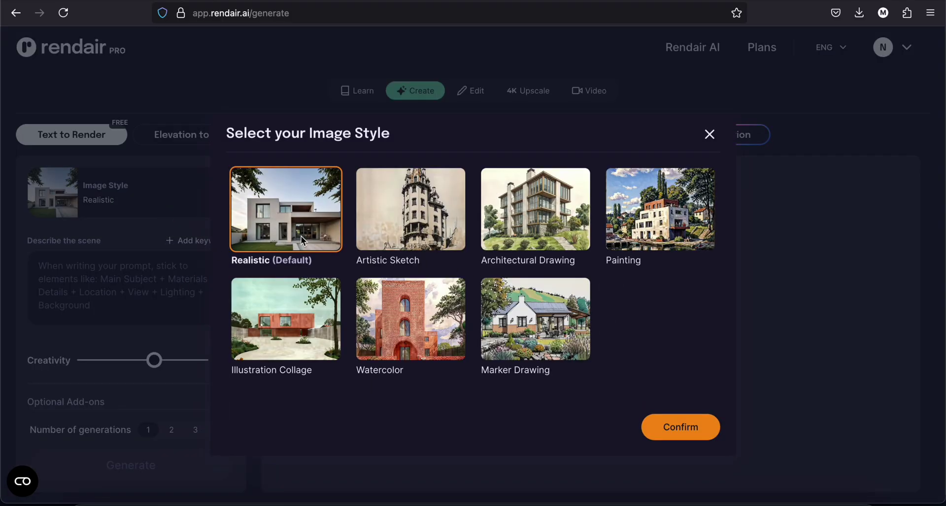
left_click(677, 434)
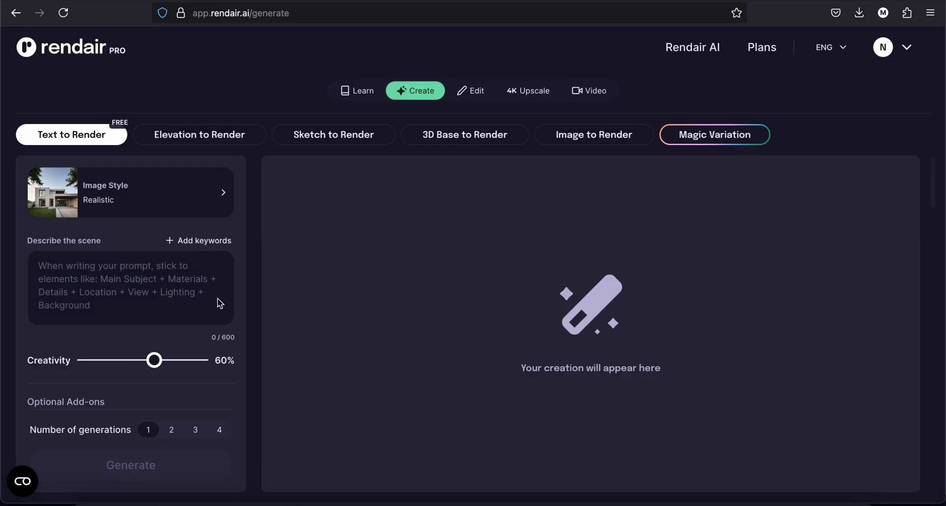
Step: Generate renders from the prompt "Ultra-modern luxury villa with floor-to-ceiling glass walls, natural stone exterior, and ambient outdoor lighting."
type("Ultra-modern luxury villa with floor-to-ceiling")
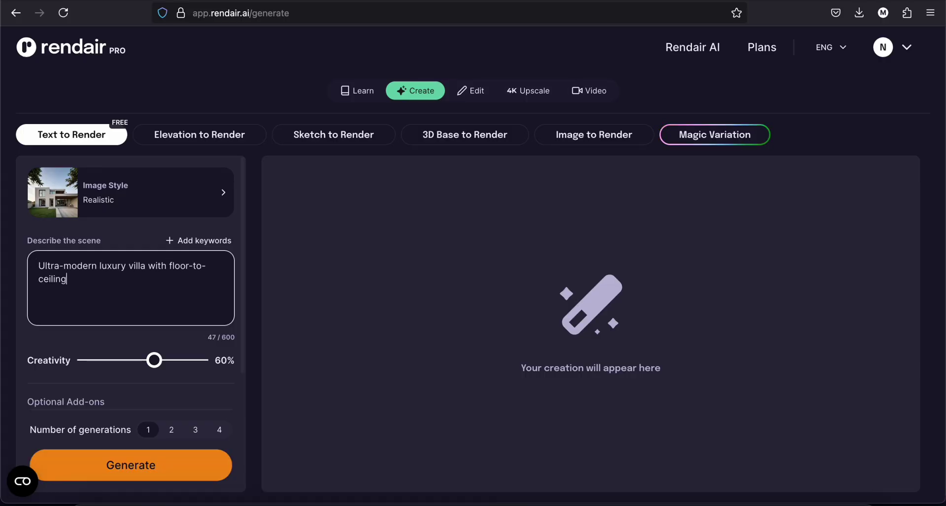
type("erior, and ambient outdoor lighting.")
mouse_move(87, 370)
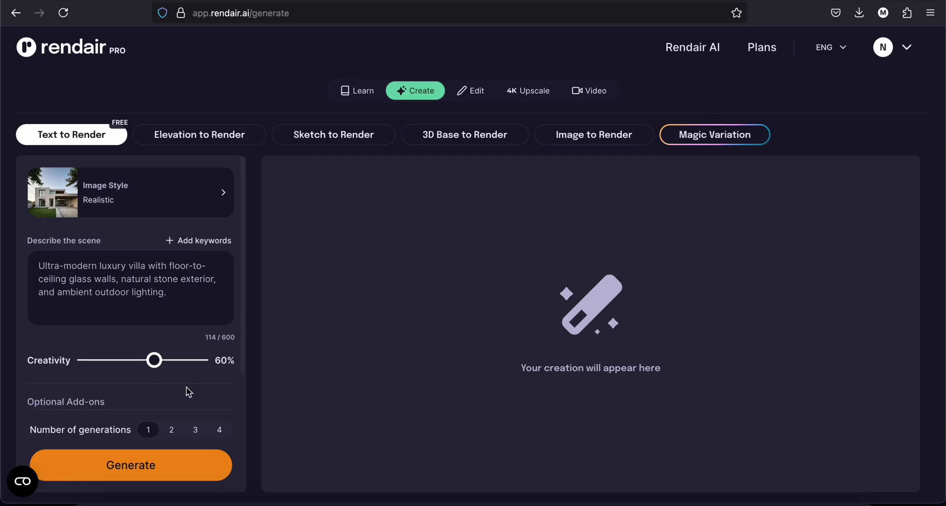
scroll(170, 399, "down", 2)
scroll(160, 414, "up", 2)
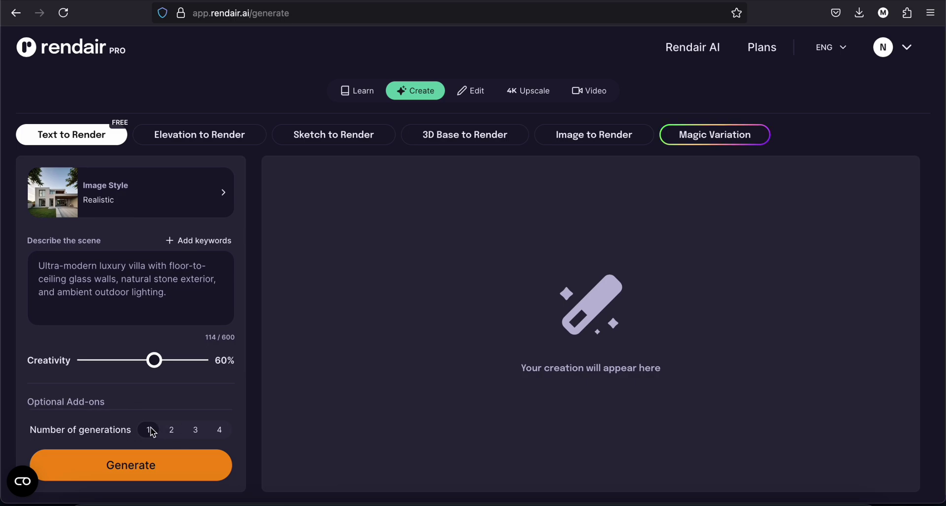
left_click(184, 473)
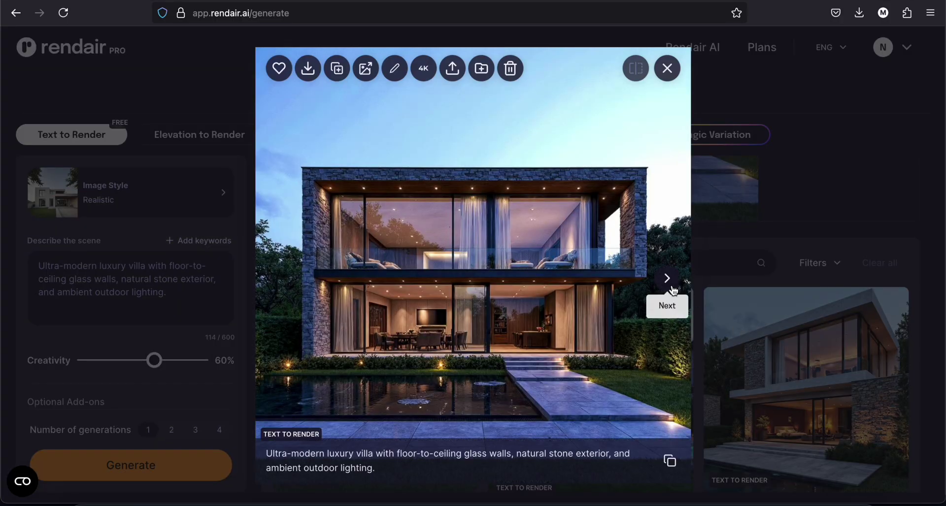
Step: Page through the newly generated stone and glass villa renders in the viewer
left_click(667, 279)
left_click(668, 279)
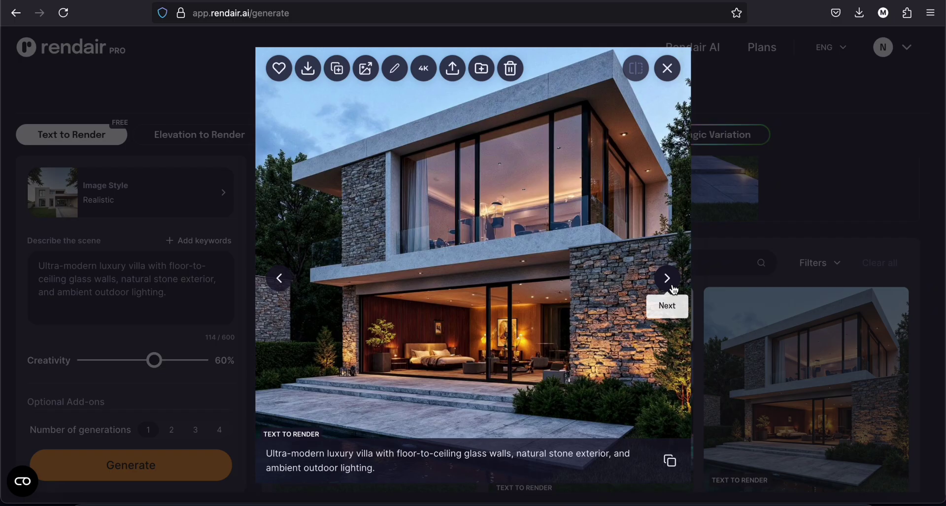
left_click(669, 280)
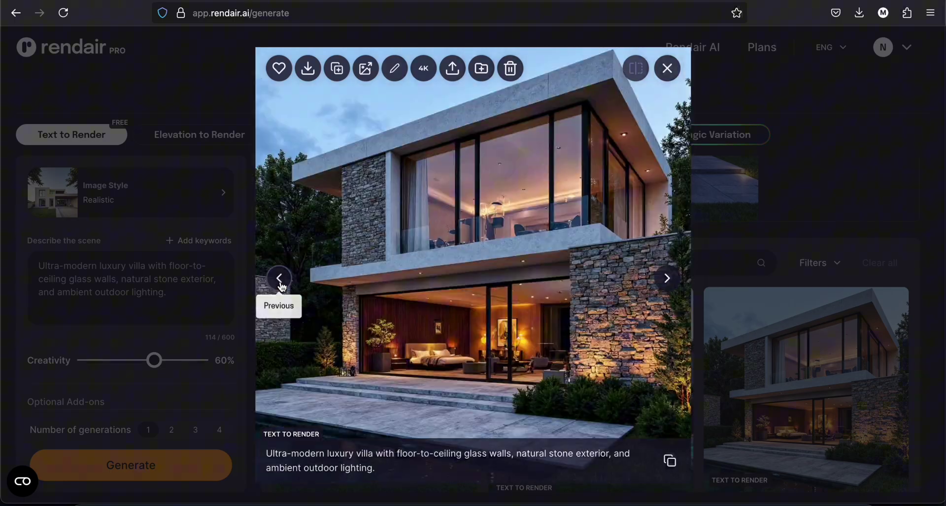
Step: Compare the ultra-modern luxury villa renders from both versions of the prompt in the enlarged viewer and close it
left_click(279, 279)
left_click(280, 278)
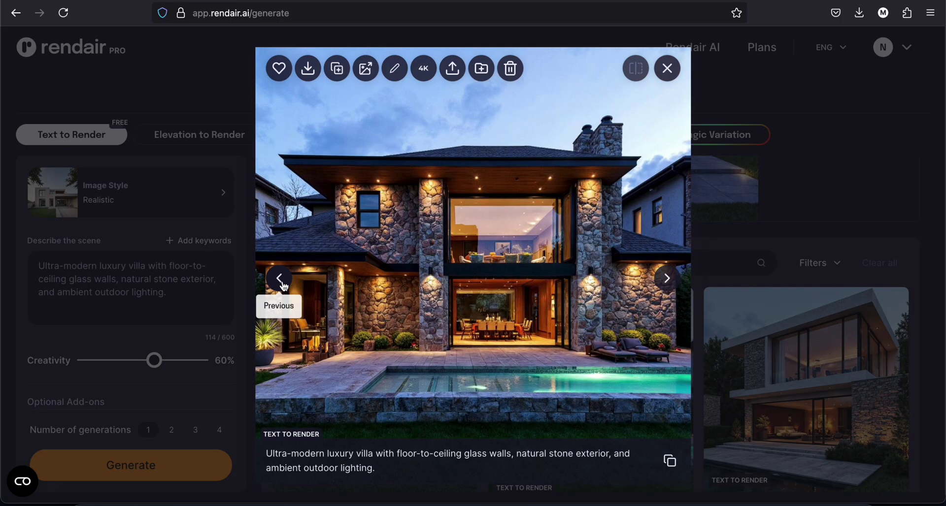
left_click(280, 279)
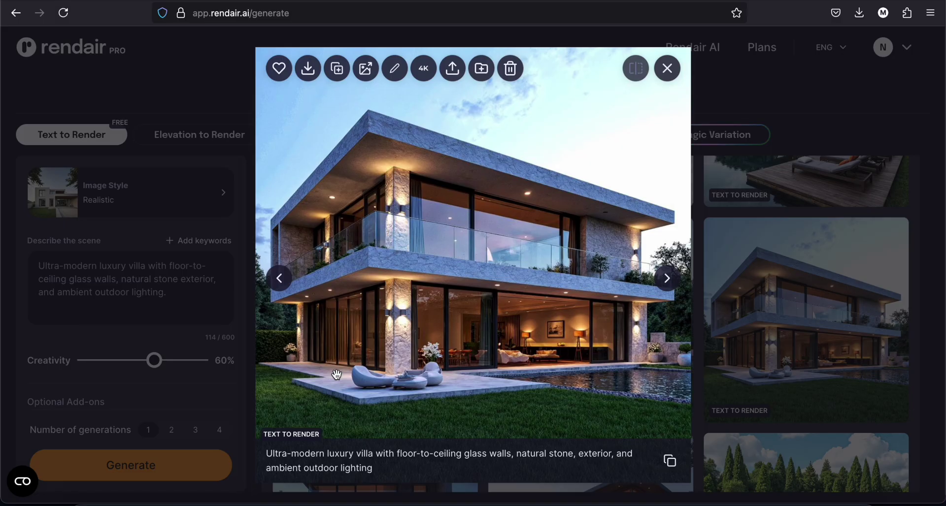
left_click(279, 278)
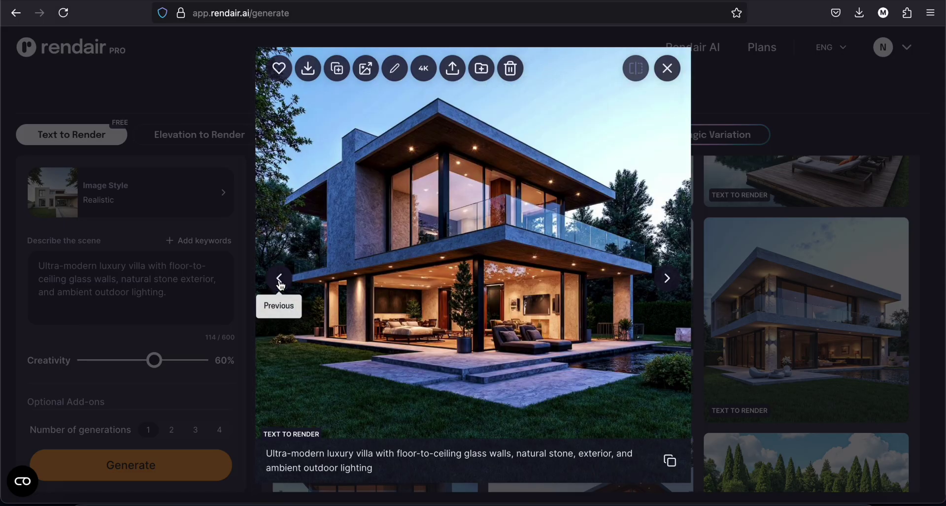
left_click(280, 278)
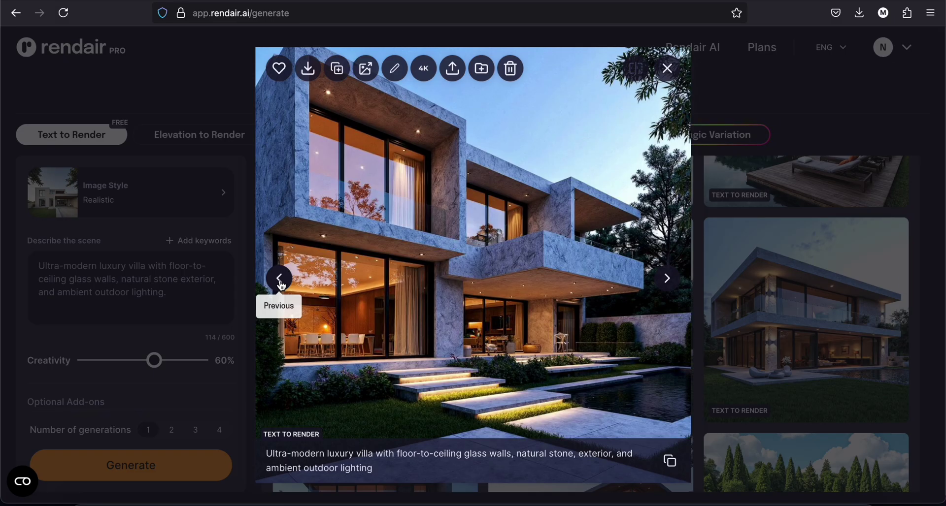
left_click(280, 278)
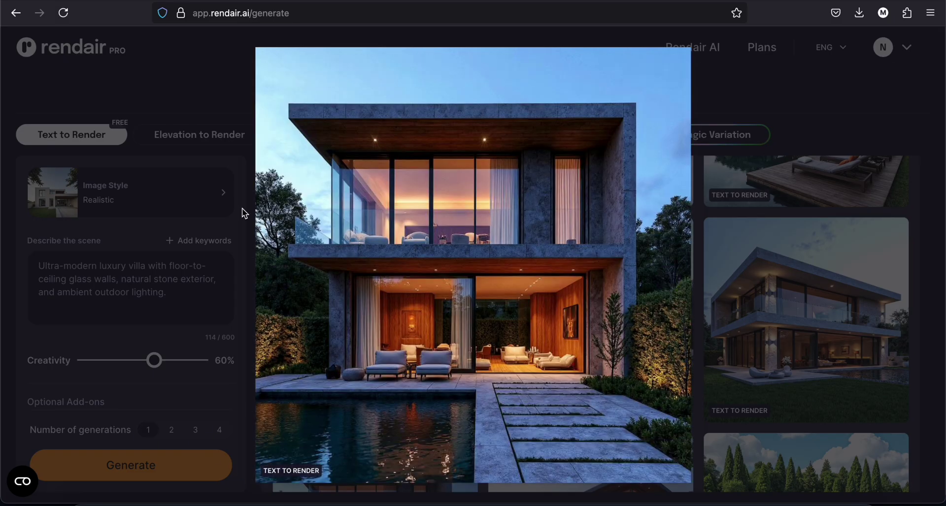
left_click(281, 279)
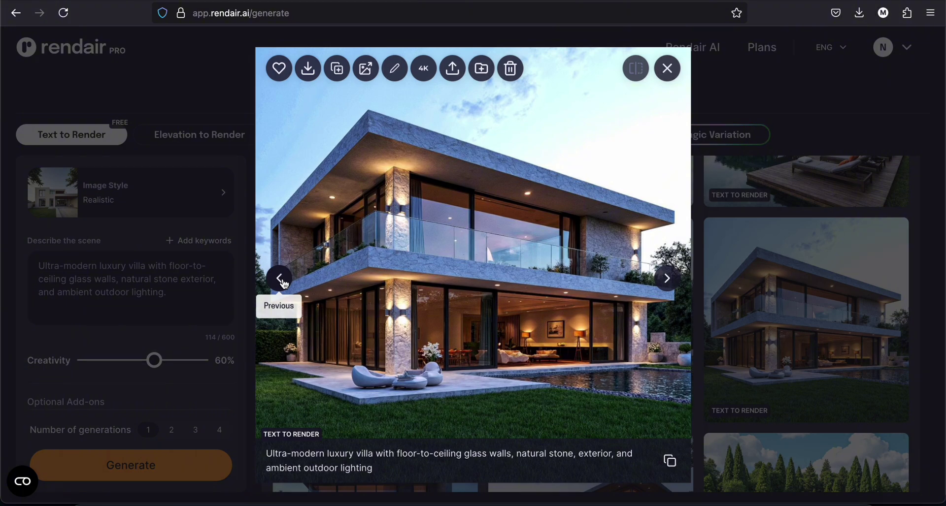
left_click(280, 279)
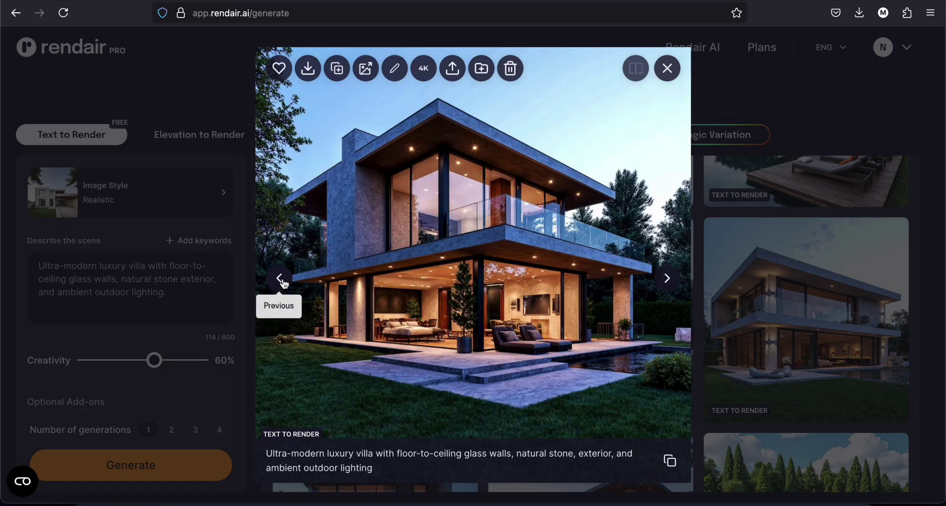
left_click(282, 280)
left_click(282, 281)
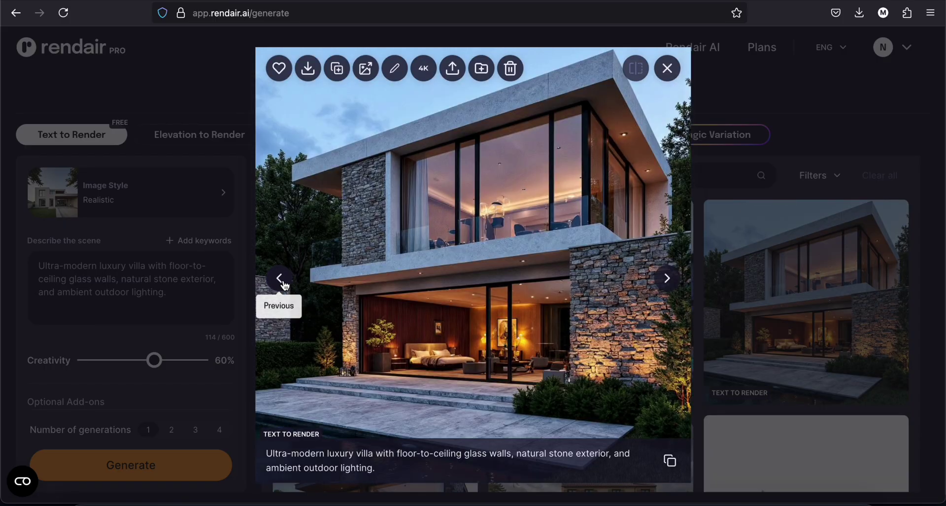
left_click(280, 279)
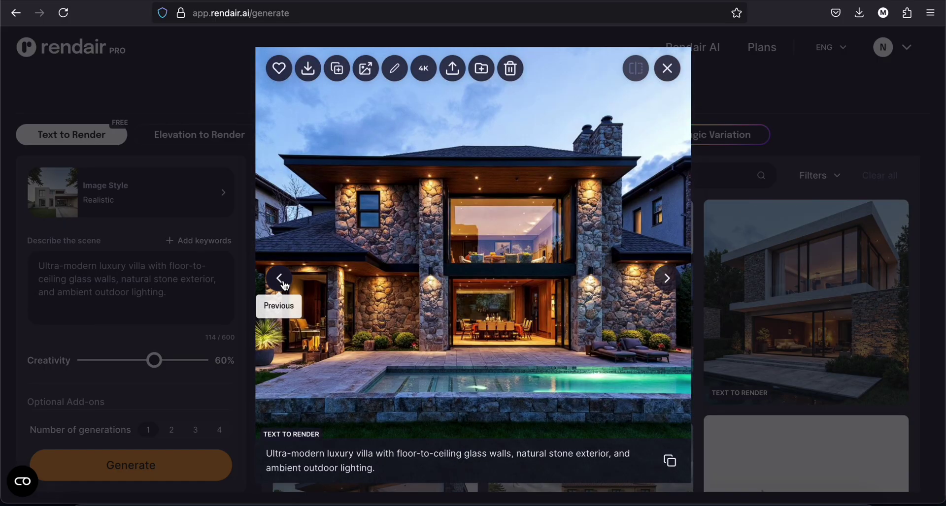
left_click(282, 280)
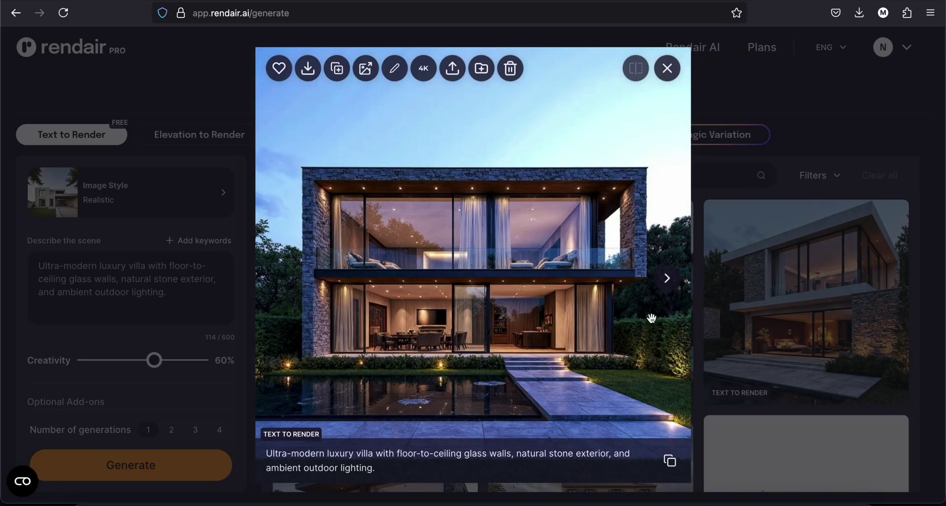
left_click(828, 244)
Step: Generate renders from the prompt "Contemporary house with black framed windows, wood and stone cladding, and open concept indoor-outdoor living" and page through them
triple_click(179, 294)
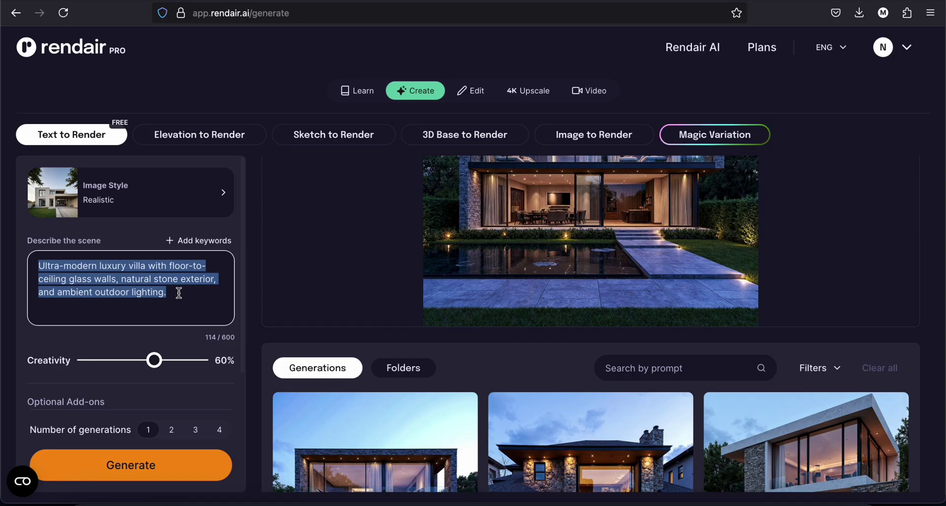
type("Contemporary house")
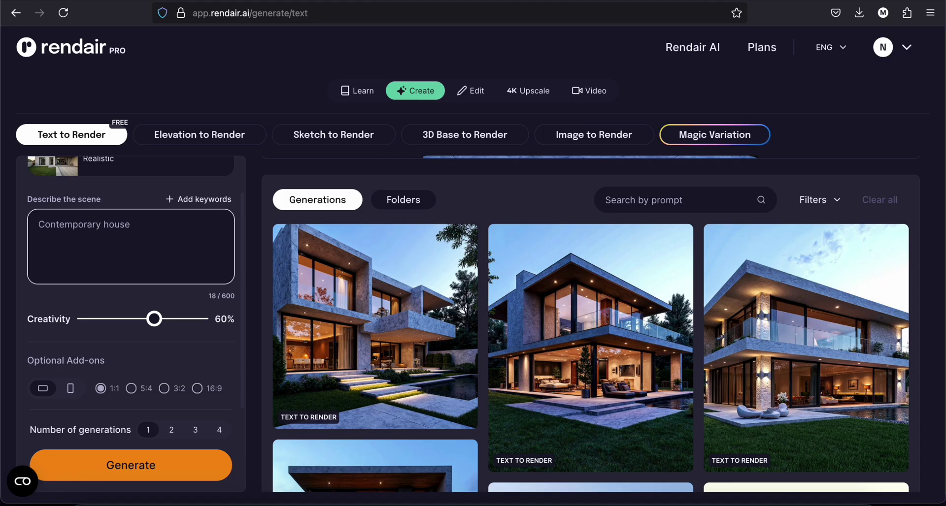
type(" with black framed windows, wood and stone cladding, and open concept indoor-outdoor living")
left_click(169, 464)
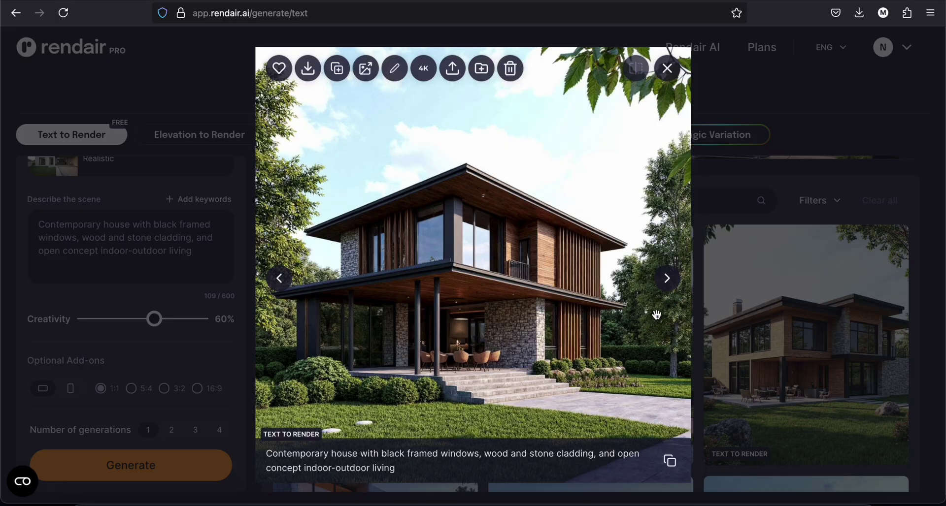
left_click(667, 279)
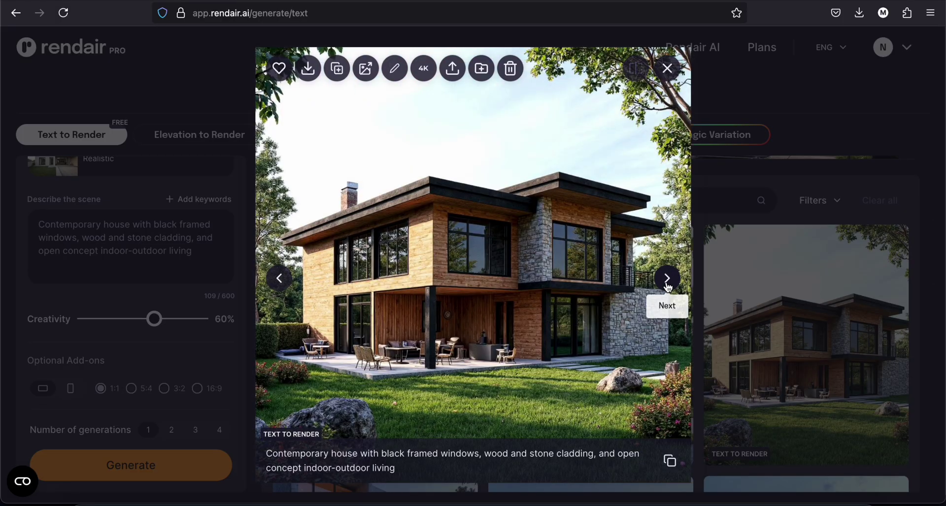
left_click(279, 286)
Step: Generate renders from the prompt "minimalist modern villa with large glass facades, floating wood deck, and landscape patio"
triple_click(194, 250)
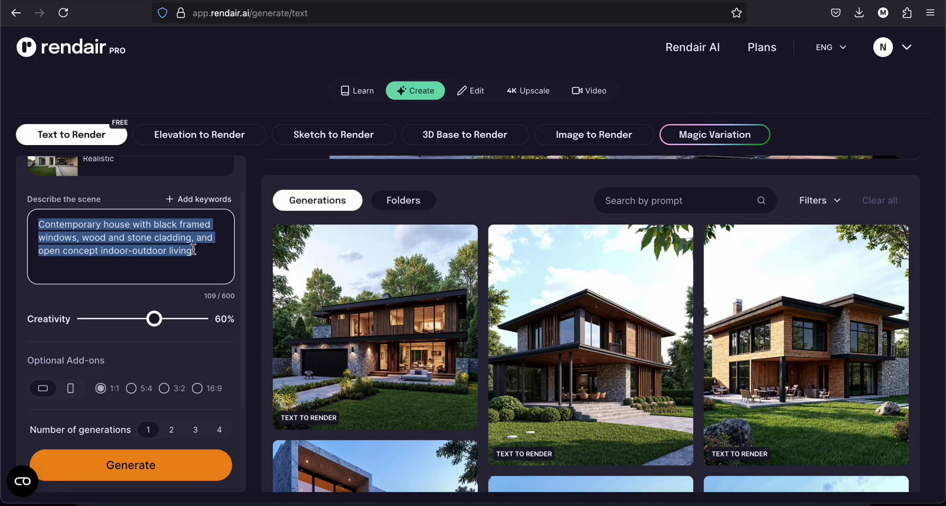
type("minimalist modern ")
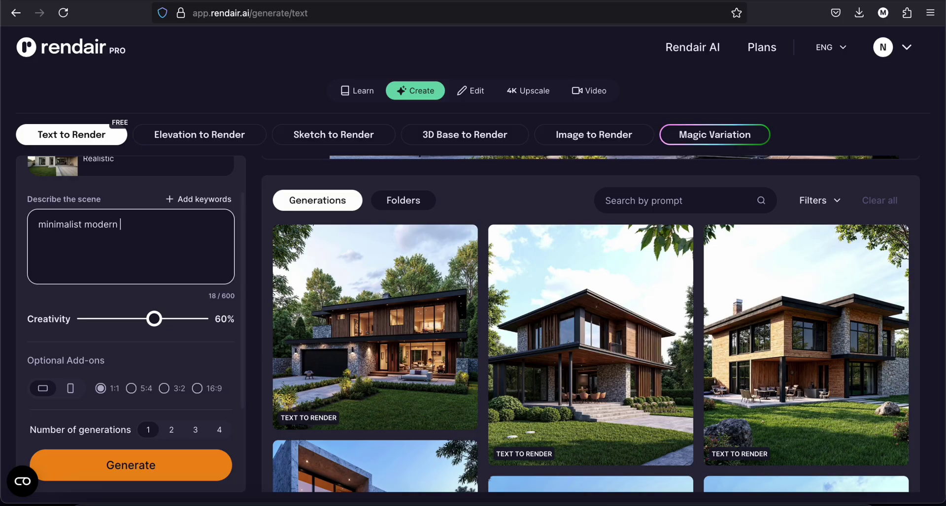
type("villa with large glass facades, floating wood")
key("BackSpace")
key("BackSpace")
key("BackSpace")
type("floating wood dec")
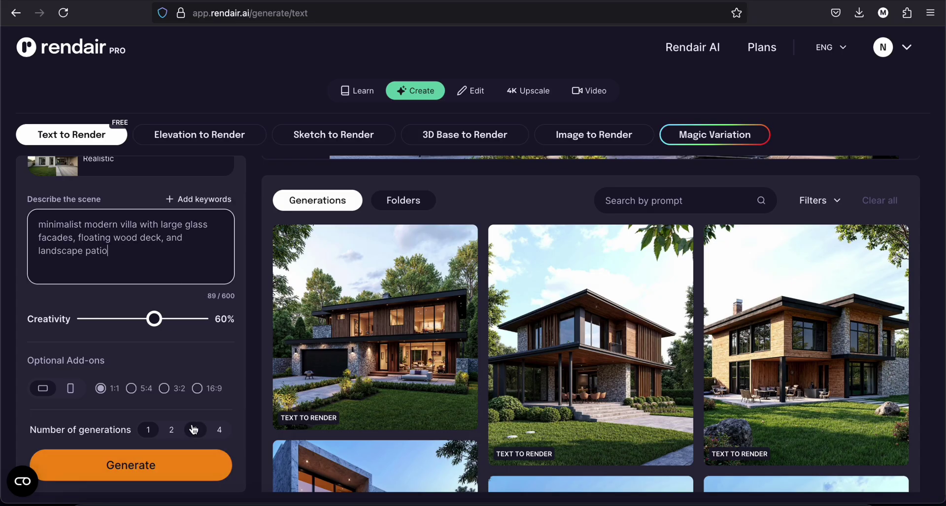
left_click(184, 457)
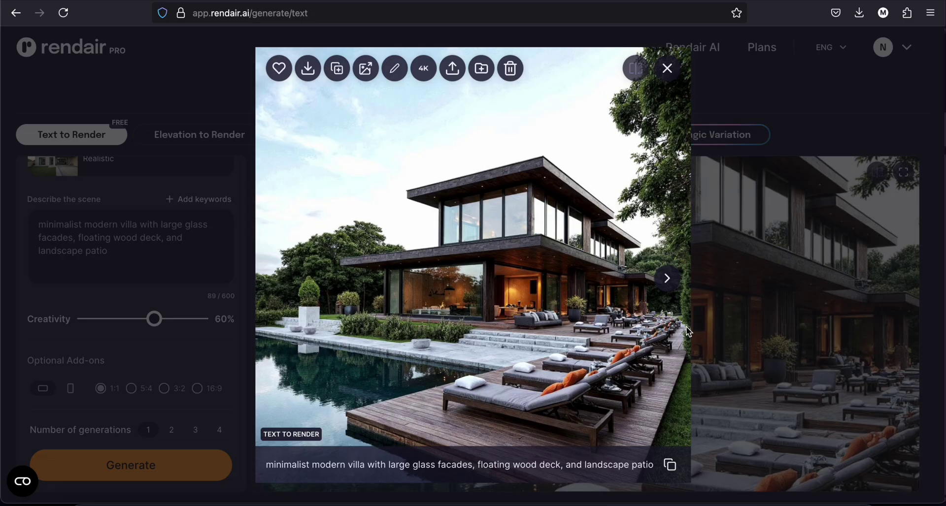
Step: Page through the new minimalist villa renders and close the viewer
left_click(667, 279)
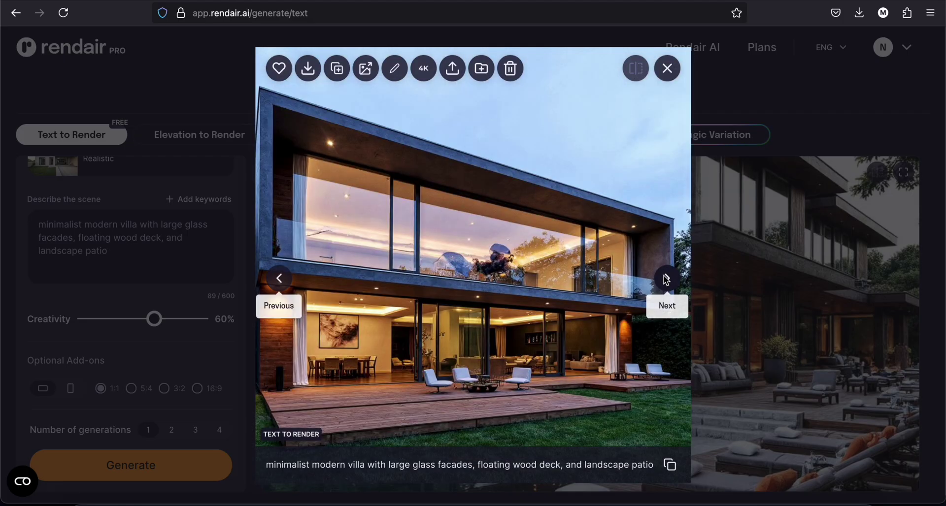
left_click(667, 279)
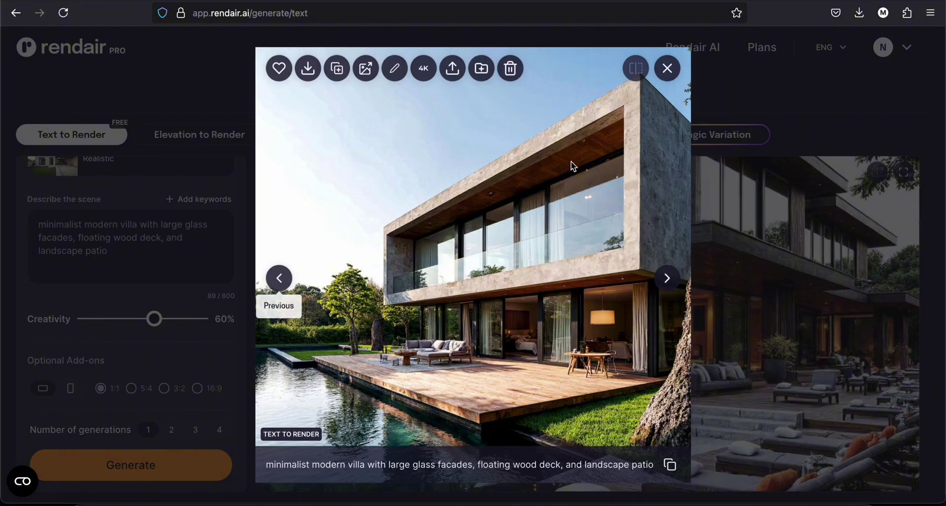
key("Escape")
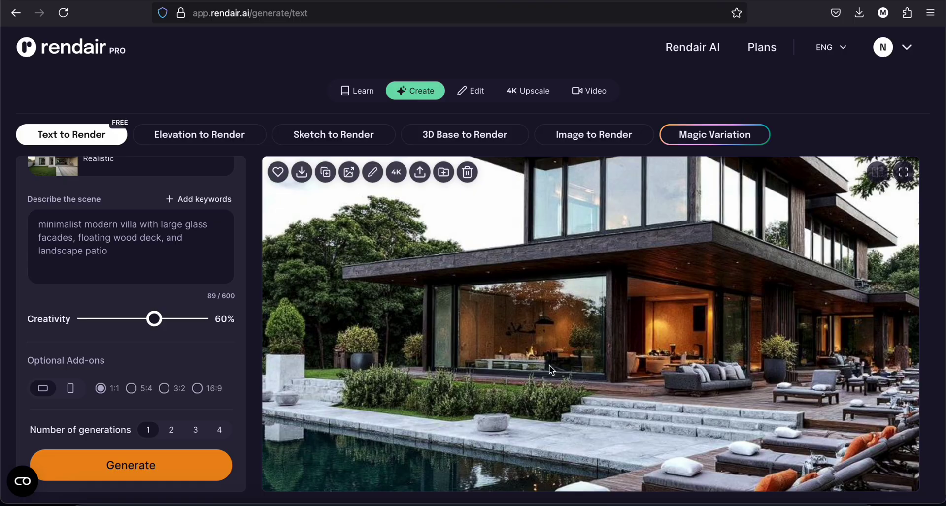
Step: Generate three renders from the prompt "modeern architectural masterpiece with geometric lines, clean finishes, and dramatic light design"
left_click(127, 258)
key("ctrl+a")
type("modeern architectural masterpiece with geometric lines, clean finishes, and dramatic light design")
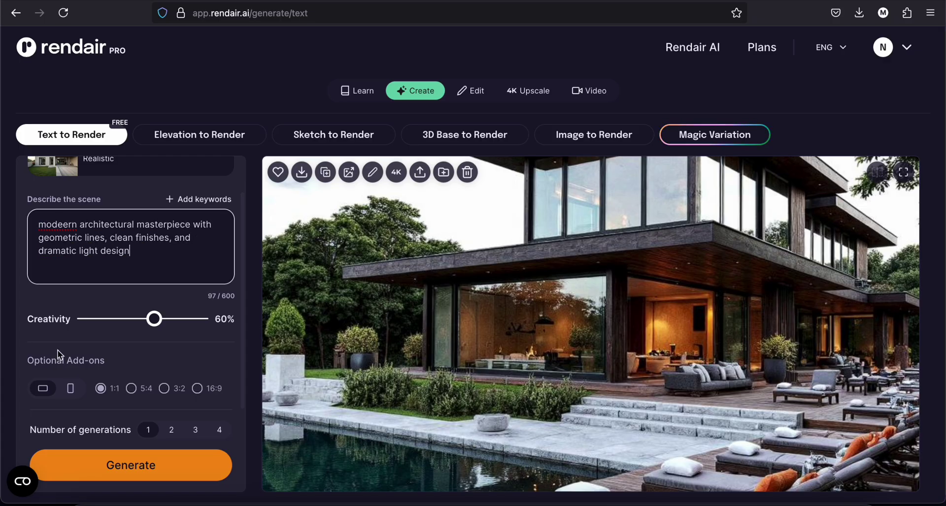
left_click(196, 430)
left_click(197, 471)
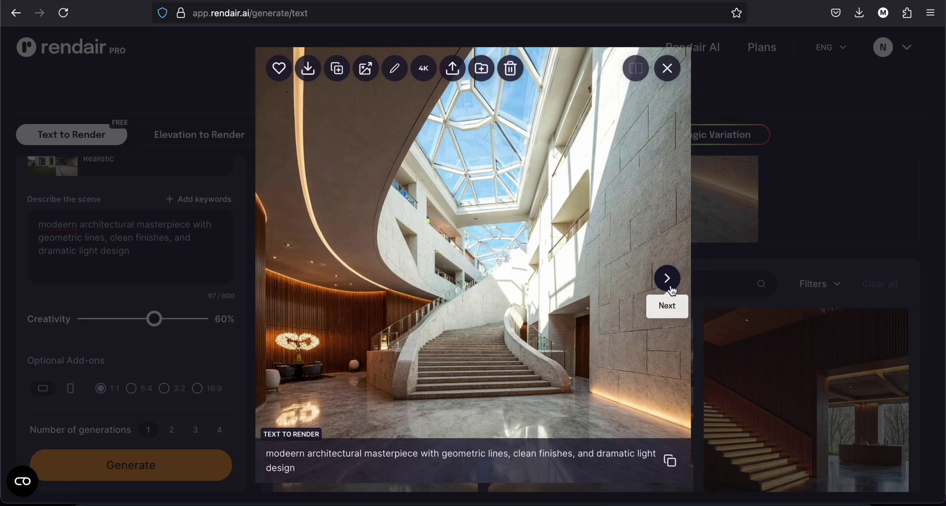
Step: Page through the architectural masterpiece renders in both directions and close the viewer
left_click(672, 291)
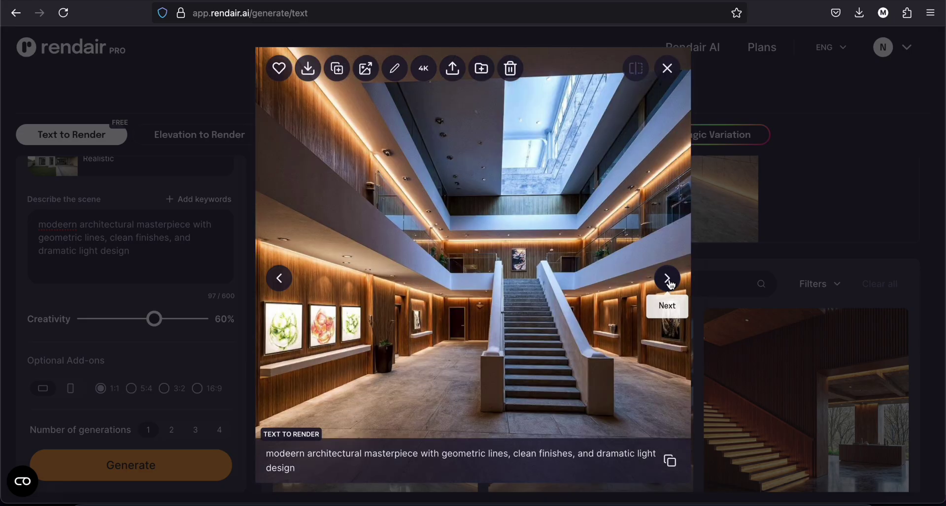
left_click(669, 280)
left_click(289, 282)
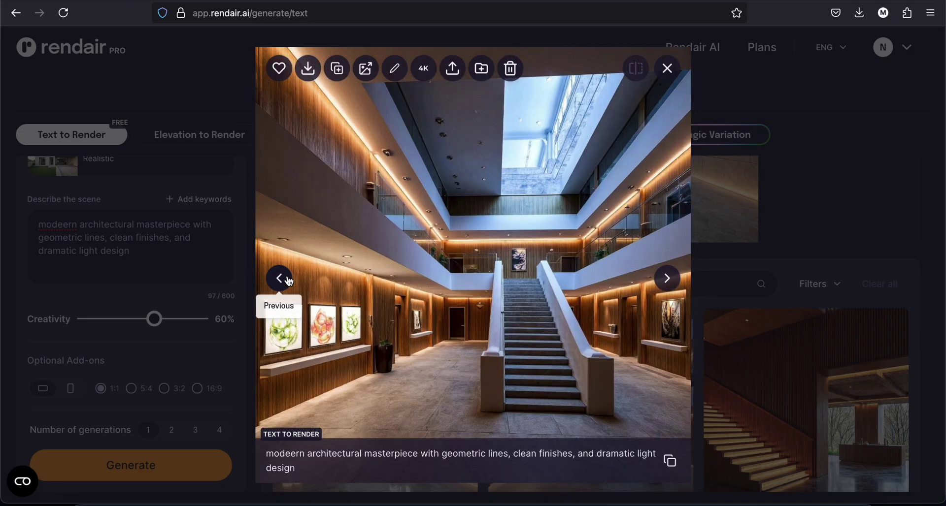
left_click(290, 282)
left_click(802, 276)
Step: Generate three renders from the prompt "modern garden villa with steel-framed floor-to-ceiling windows, flowering vines on balconies, and soft natural tones." and page through them
triple_click(205, 257)
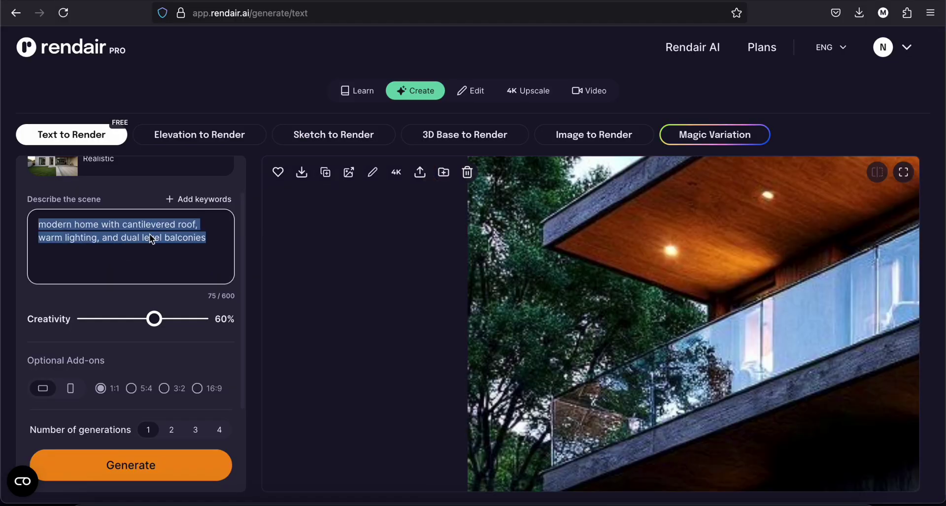
type("modern garden villa with steel")
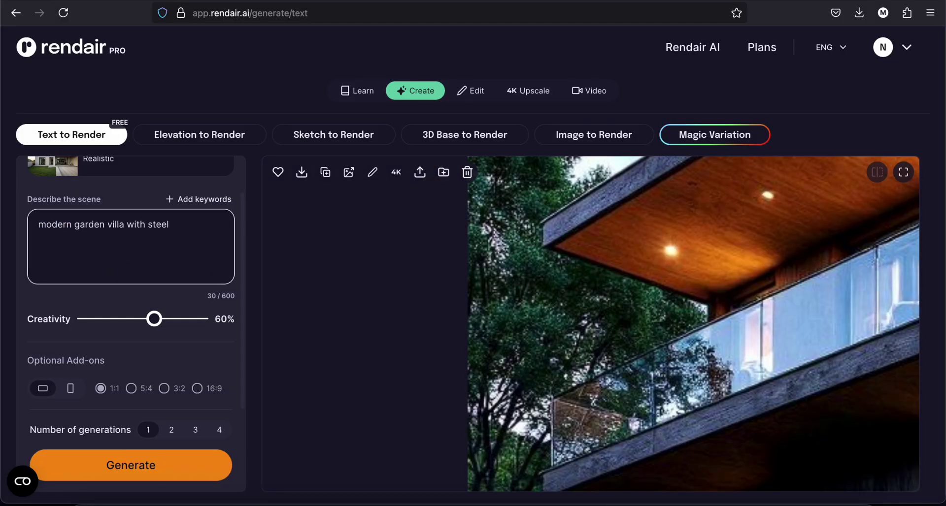
type("-framed floor-to-ceiling windows, flowering vines on balconies, and soft natural tones.")
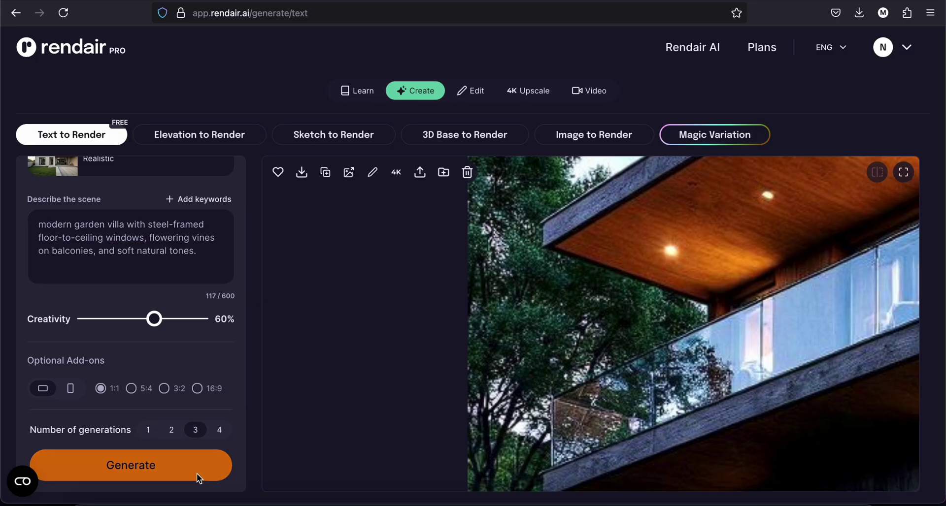
left_click(197, 474)
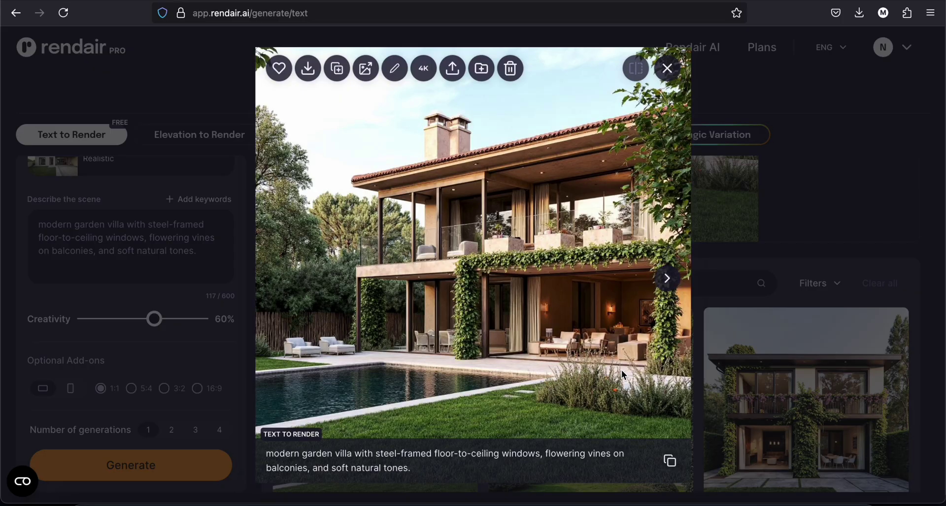
left_click(668, 280)
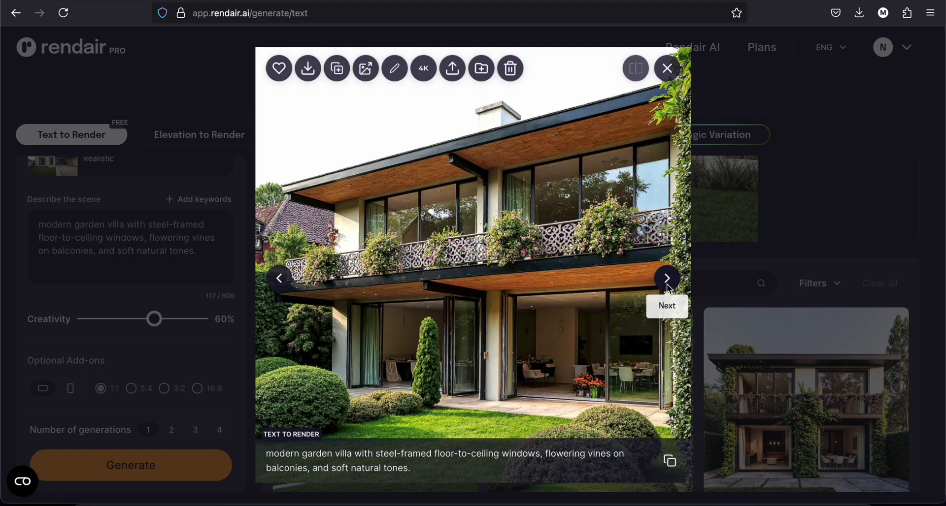
left_click(668, 281)
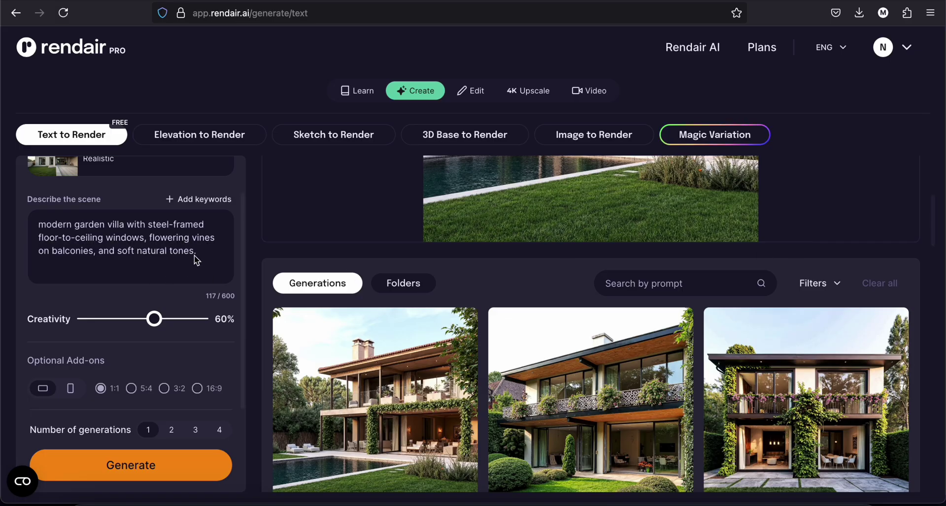
Step: Generate three renders from the prompt "architectural home design with glass facade, soft beige, and lush garden surroundings" and page through them
left_click_drag(40, 224, 197, 261)
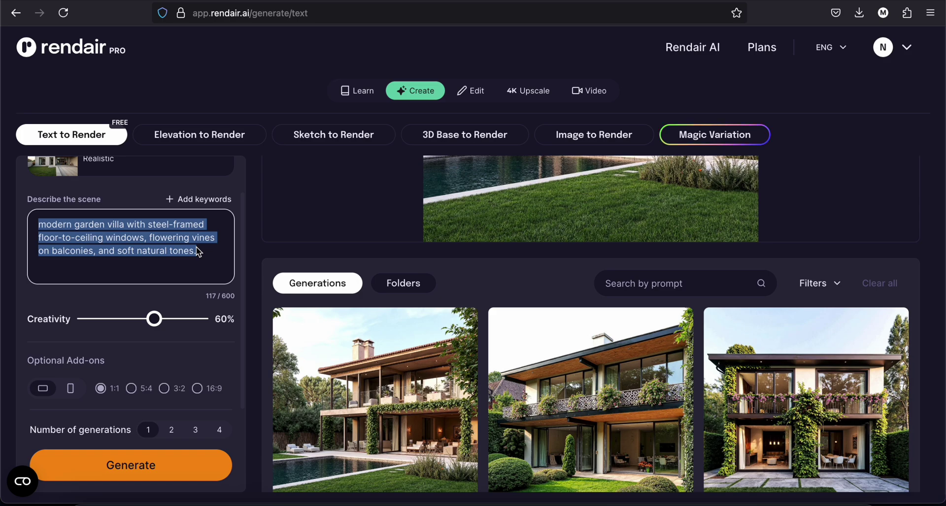
type("architectural home design with glass facade, soft beige, and lush garden surroundings")
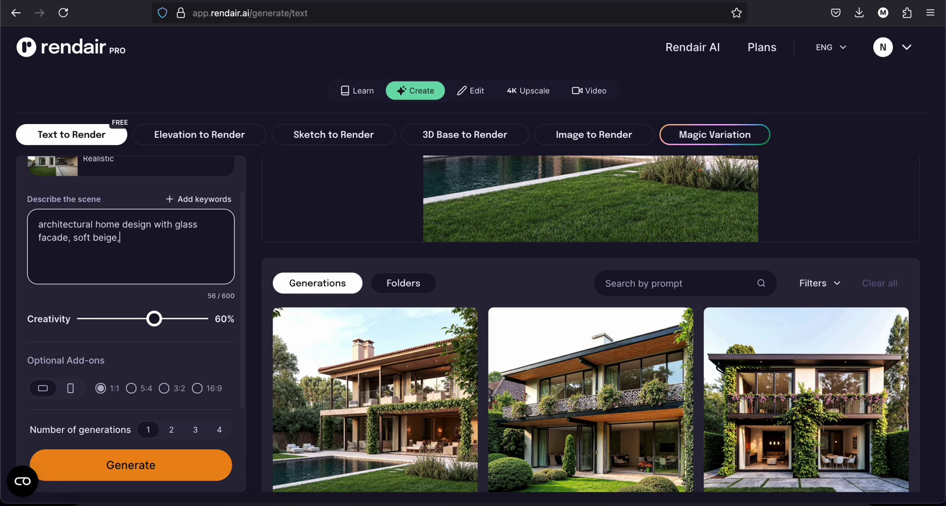
left_click(201, 444)
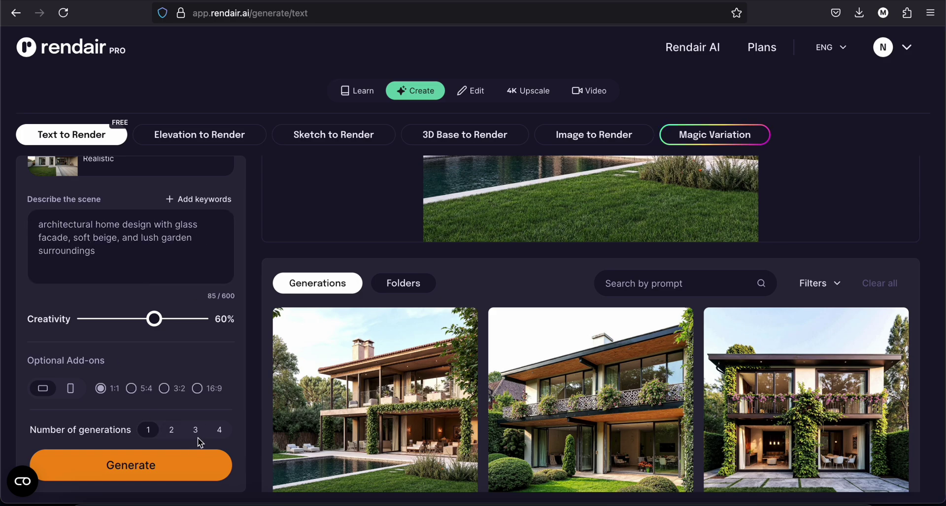
left_click(186, 467)
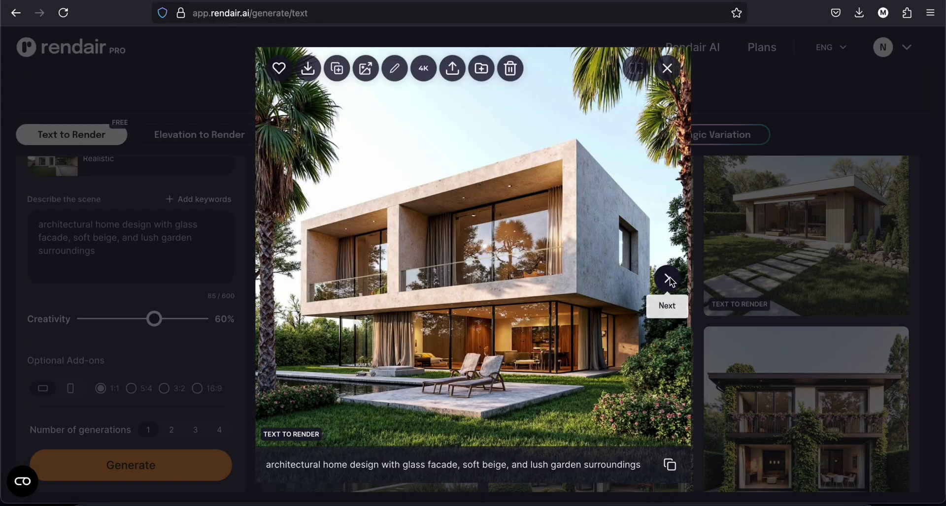
left_click(669, 281)
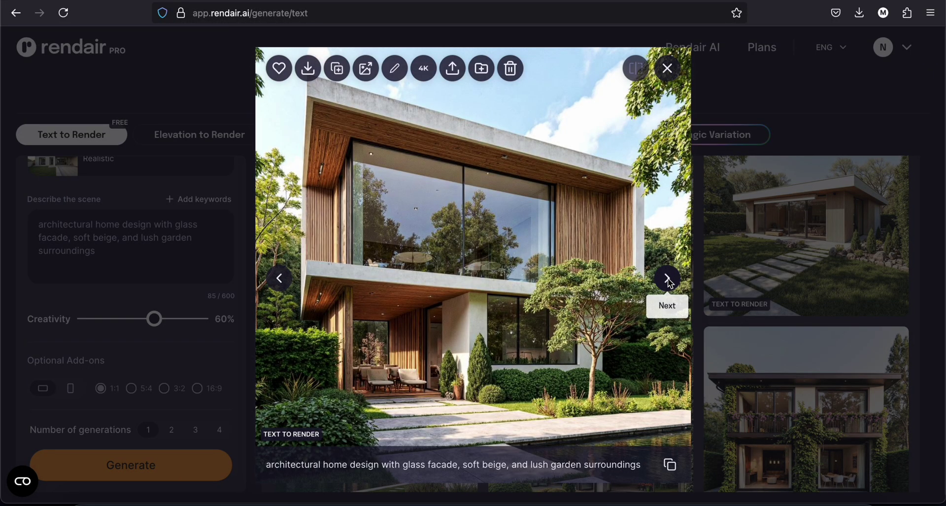
Step: Page through the glass-facade home renders in both directions and close the viewer
left_click(668, 280)
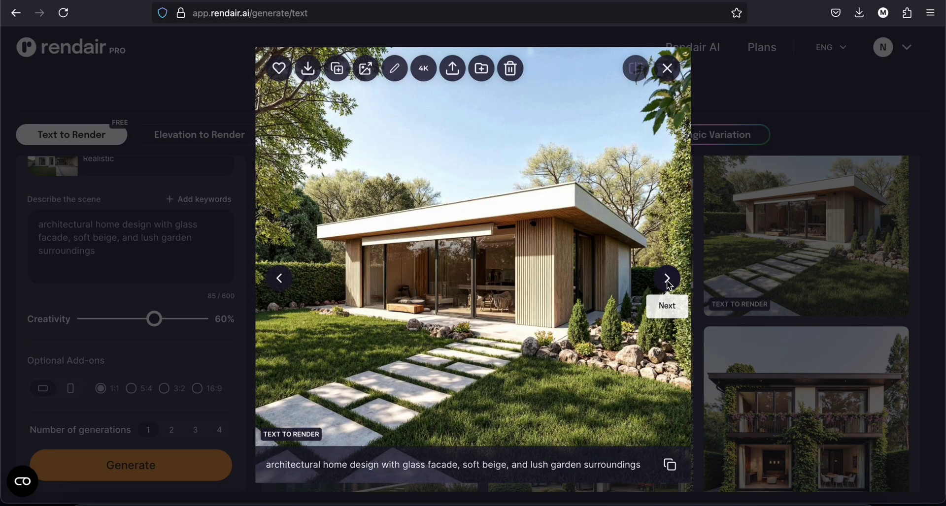
left_click(280, 278)
left_click(280, 279)
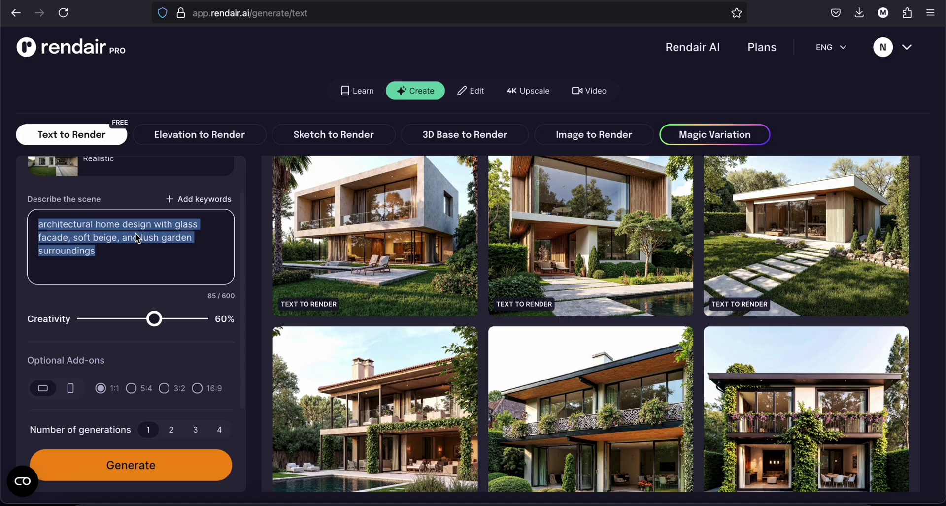
Step: Generate three renders from the prompt "Modern villa with indoor-outdoor integration, biophilic design elements, and expansive glass panels" and open the first one
type("Modern villa with indoor-outdoor integration, biophilic design elements, and expansive glass panels")
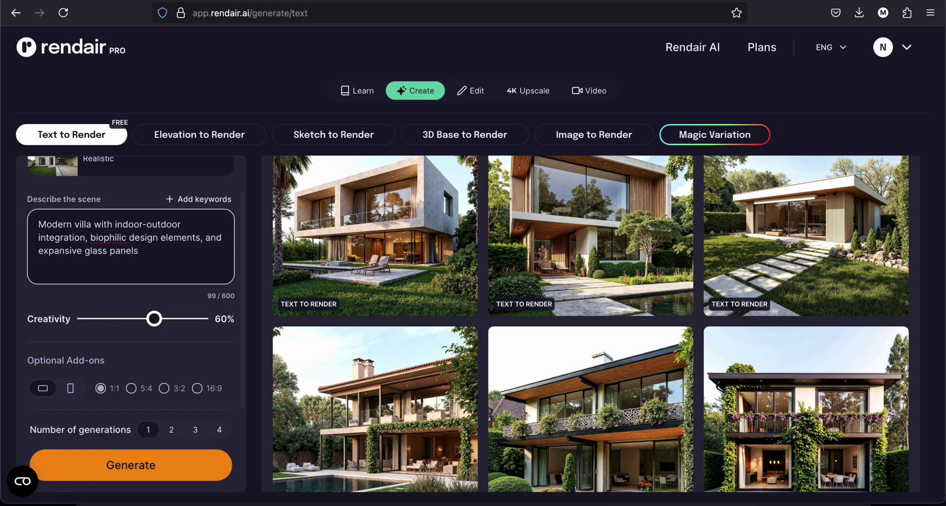
left_click(186, 474)
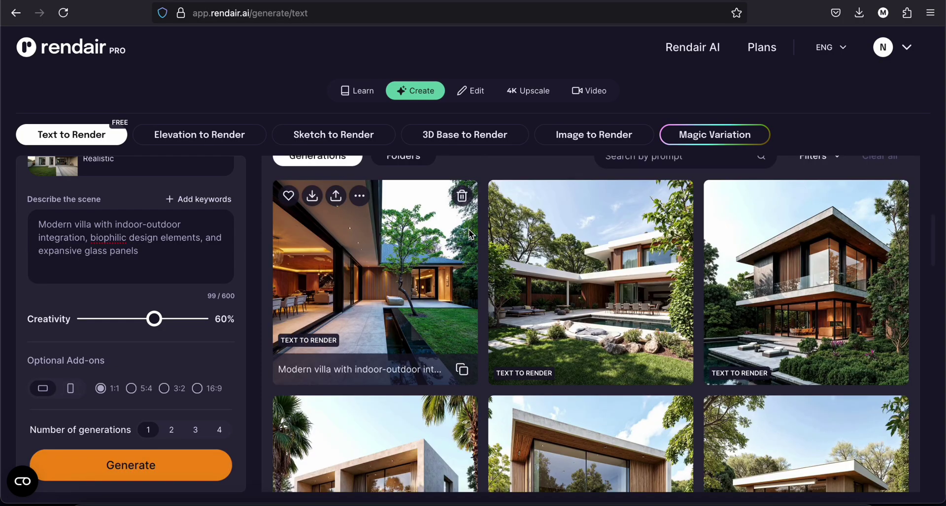
left_click(430, 292)
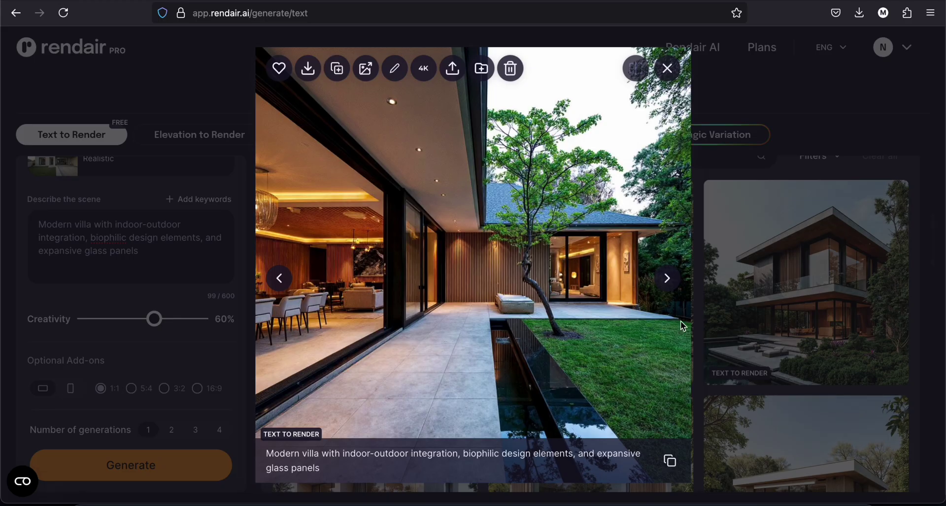
Step: Page forward and back through the indoor-outdoor villa renders and close the viewer
mouse_move(666, 299)
left_click(670, 280)
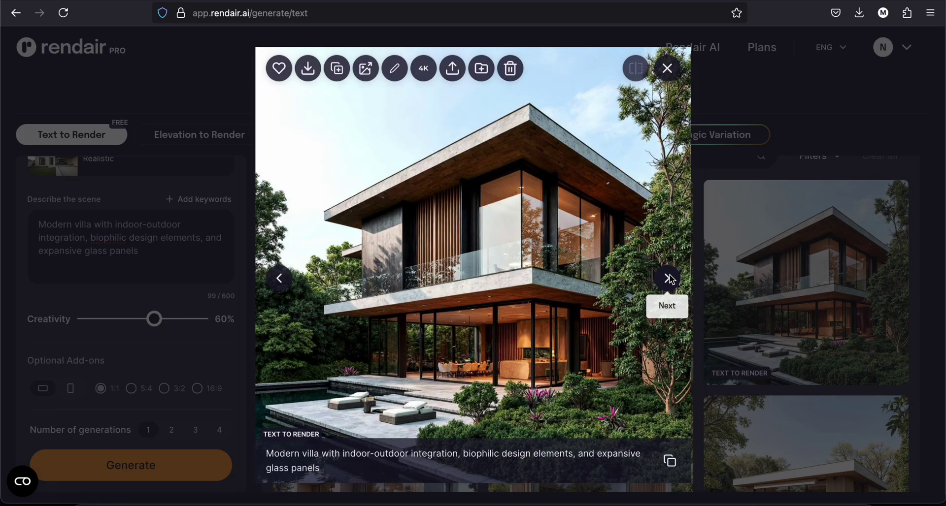
left_click(670, 279)
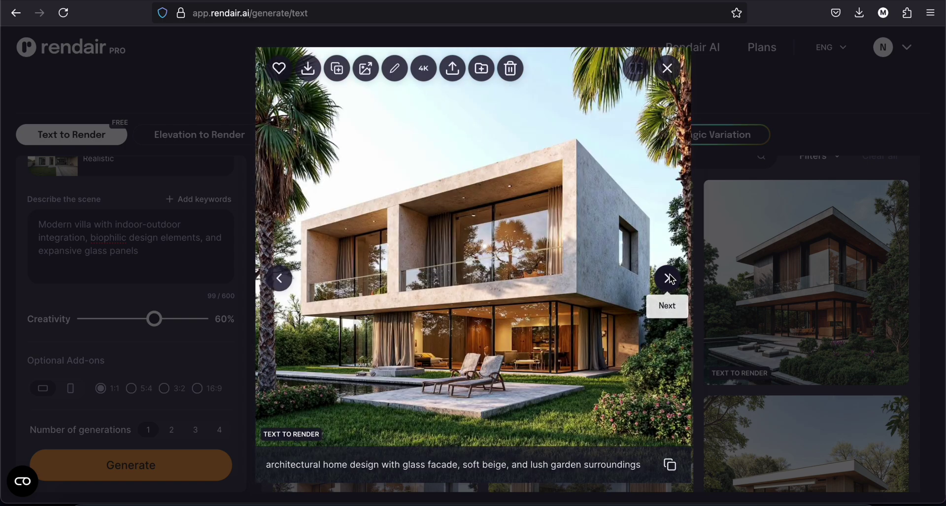
left_click(280, 279)
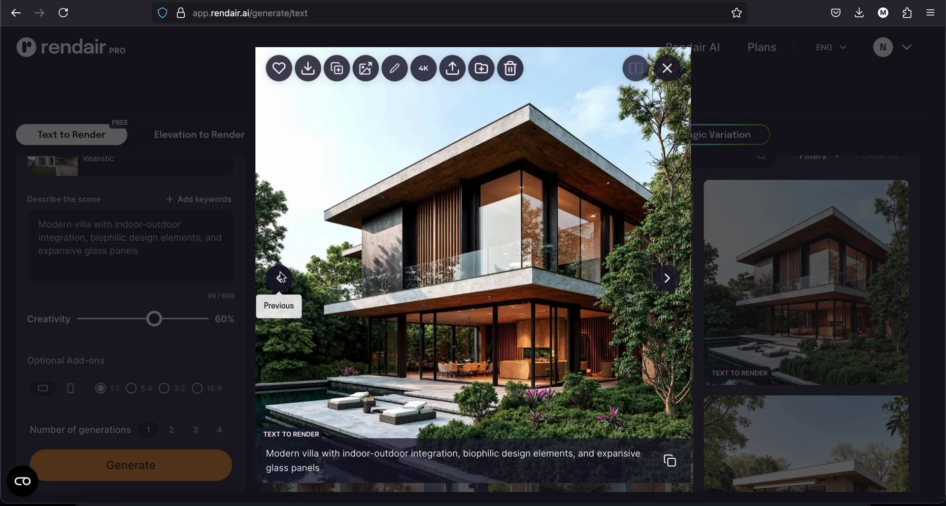
left_click(281, 279)
left_click(281, 278)
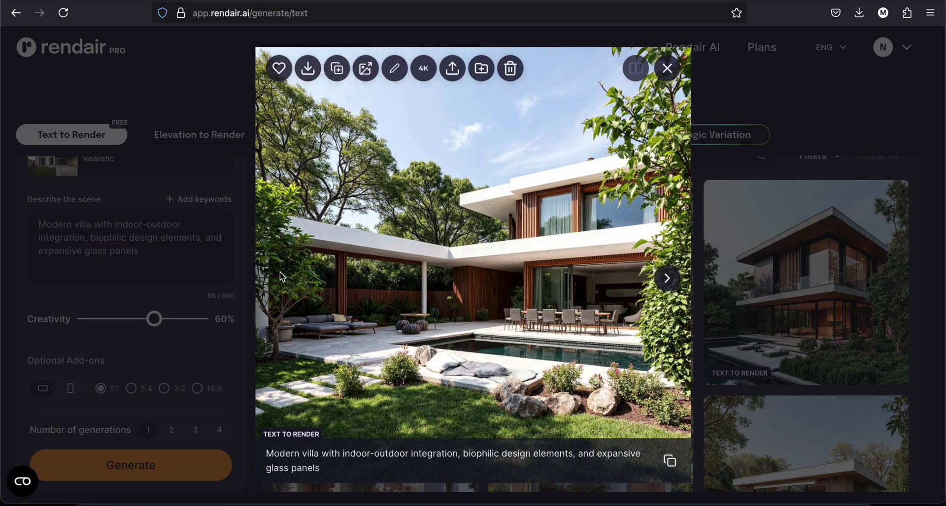
left_click(598, 487)
Step: Generate three renders from the prompt "cozy modern villa with french-modern influences, soft romantic lighting, and cascading floral plants" and page through the results
triple_click(131, 240)
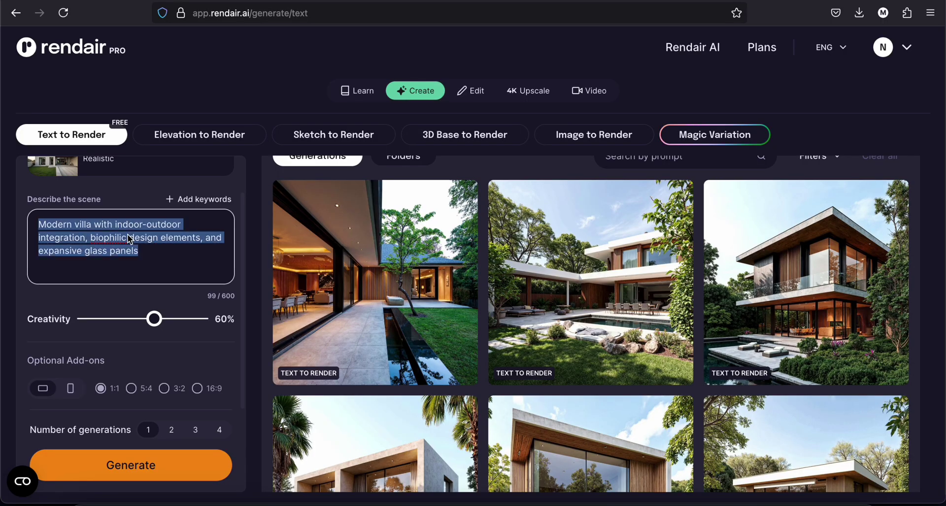
type("cozy modern villa with french-modern")
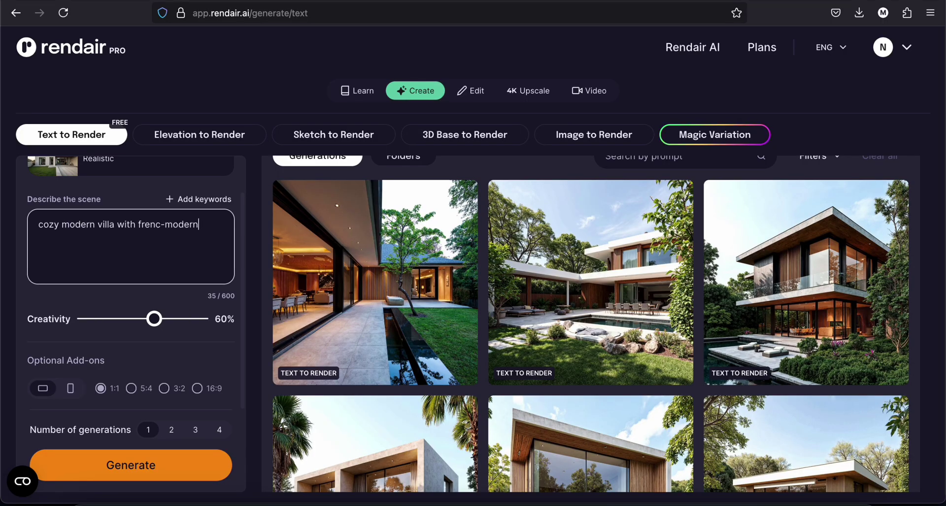
type(" influences, soft romantic lighting, and cascading floral plants")
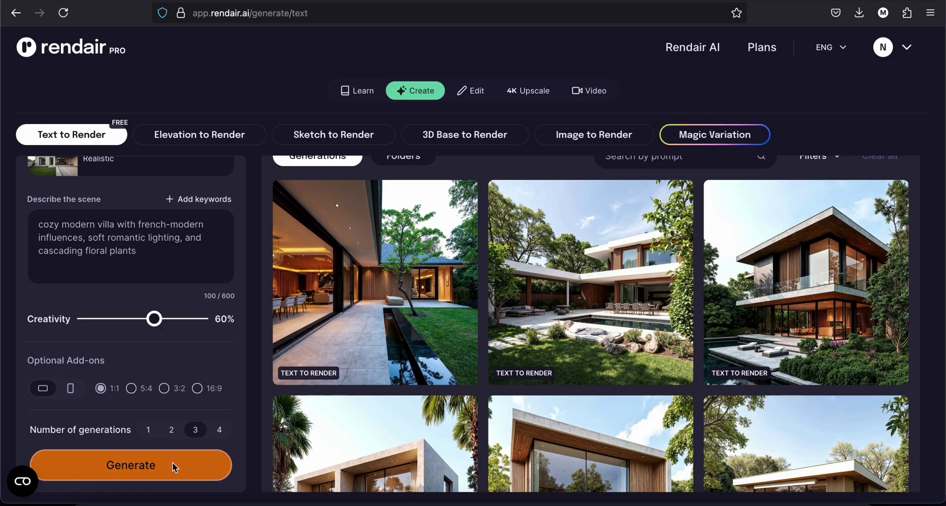
left_click(176, 468)
left_click(409, 334)
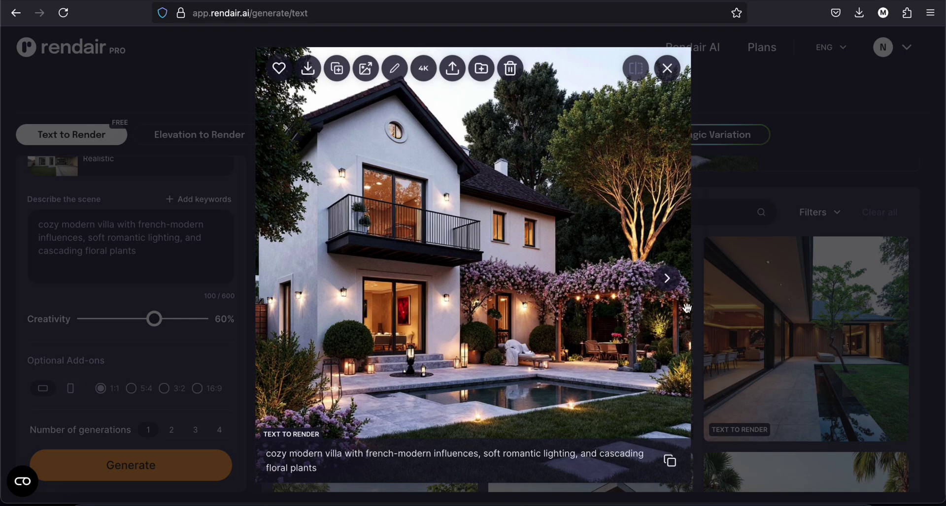
left_click(668, 278)
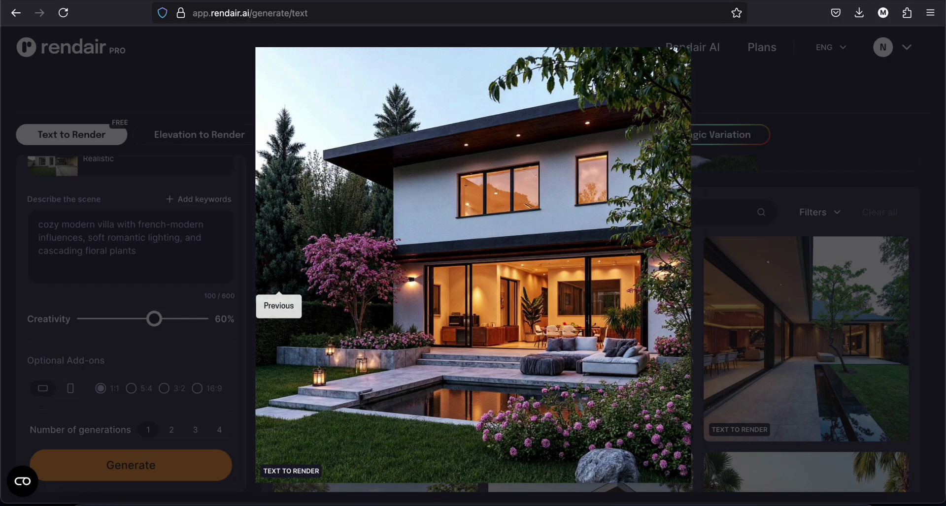
left_click(169, 243)
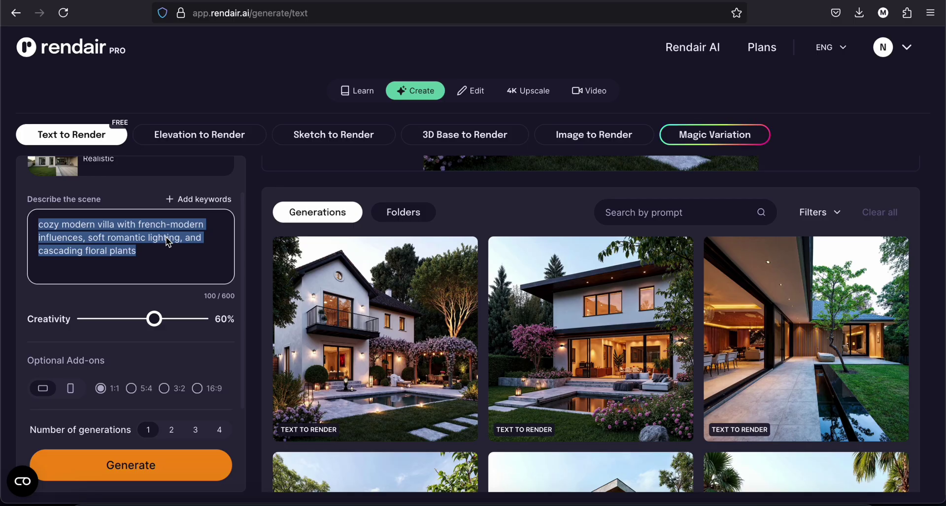
Step: Examine the suggested prompt keywords, from View Direction and Function Type through Design Style, Material, Weather and Lighting Type, without adding any
scroll(192, 247, "up", 1)
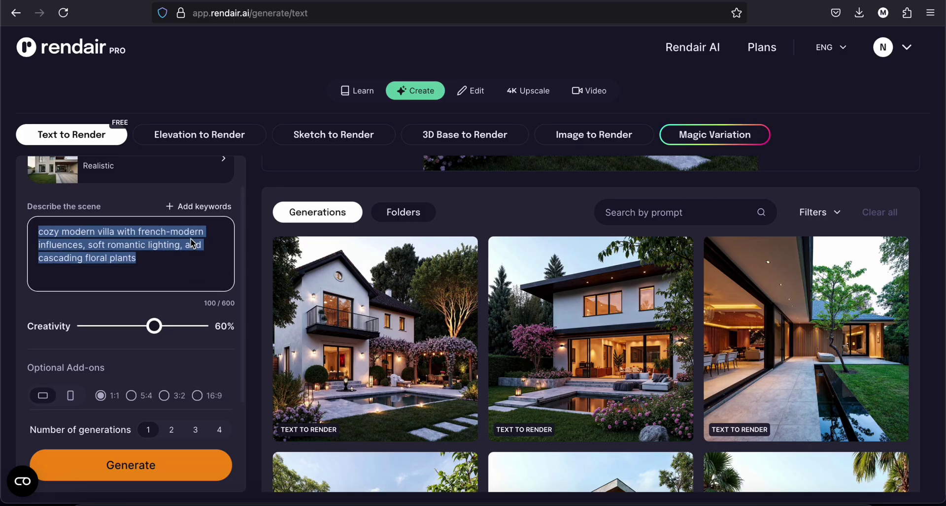
left_click(165, 262)
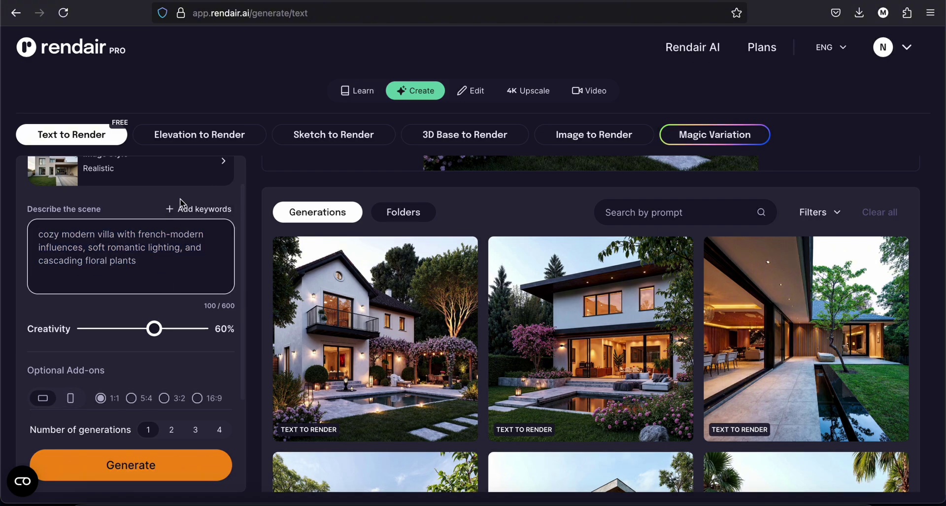
left_click(190, 215)
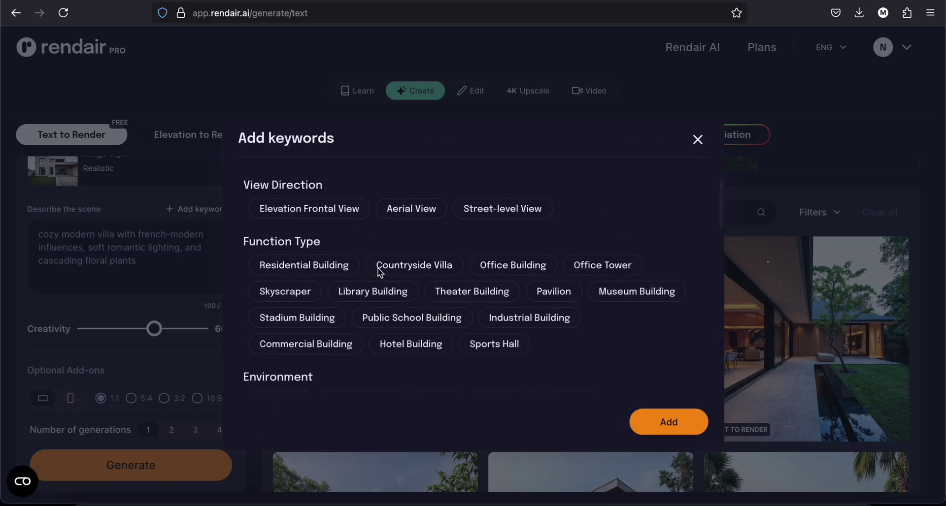
scroll(374, 362, "down", 1)
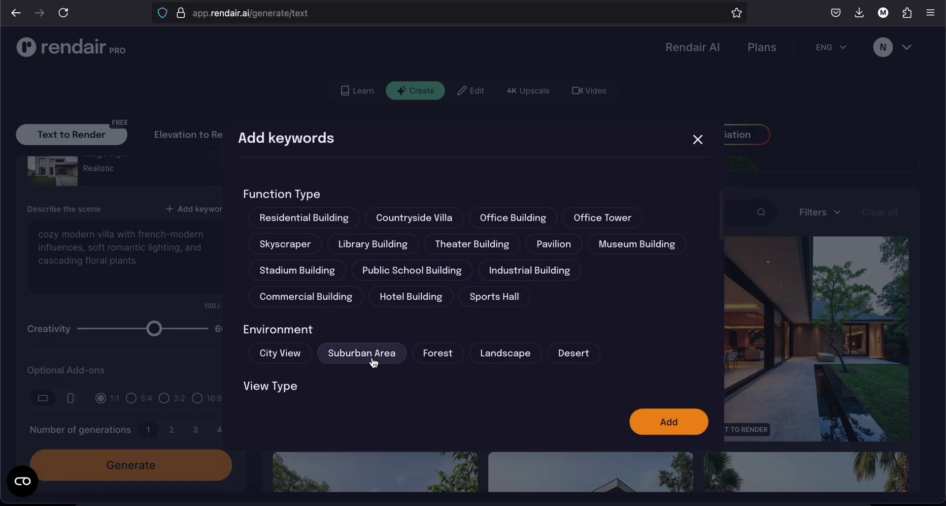
scroll(373, 363, "down", 3)
scroll(372, 365, "up", 5)
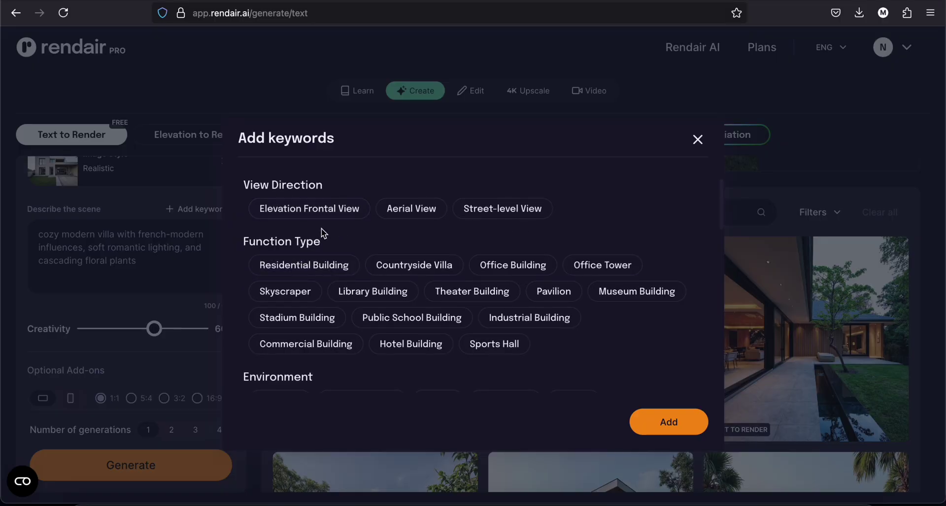
scroll(291, 228, "down", 2)
scroll(290, 247, "down", 2)
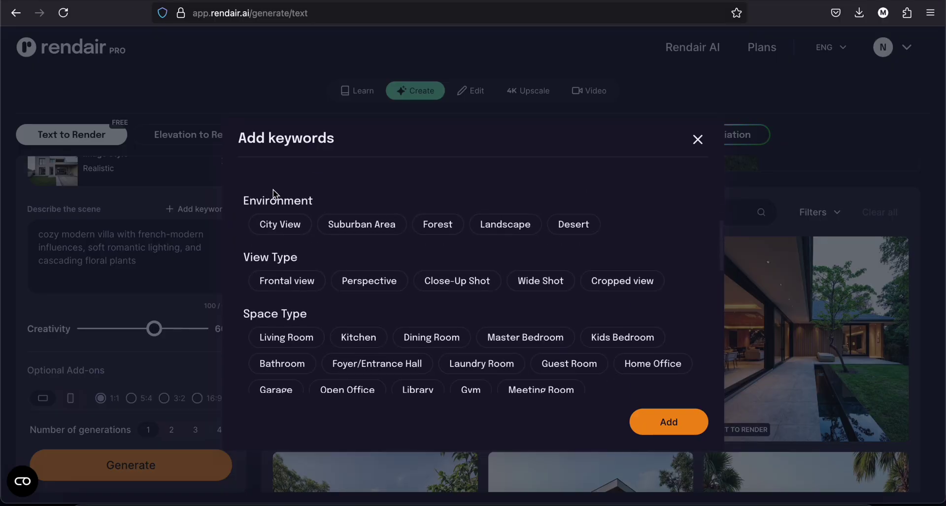
scroll(276, 271, "down", 2)
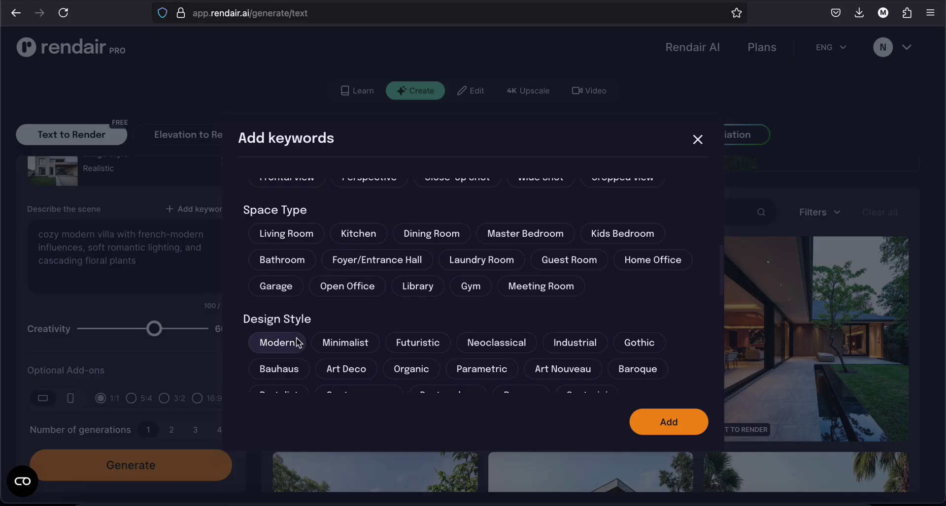
scroll(297, 342, "down", 15)
scroll(302, 300, "up", 1)
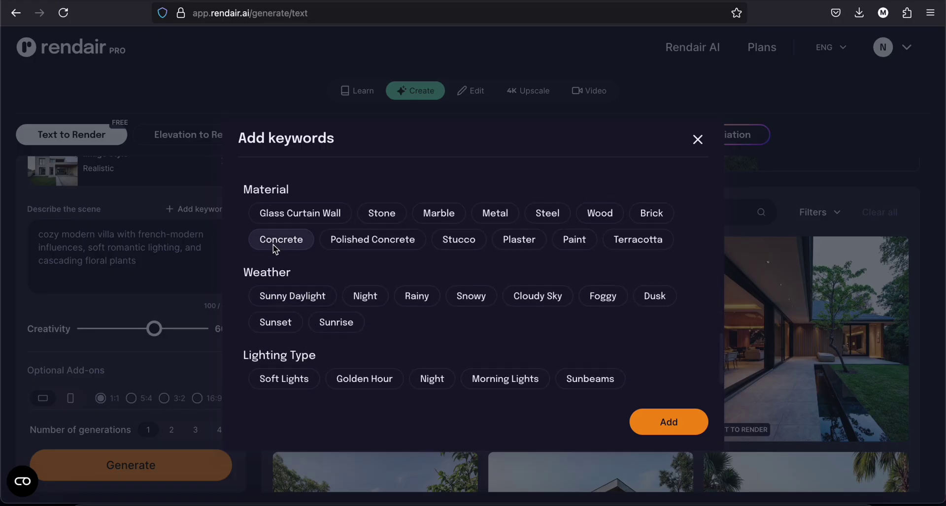
scroll(274, 296, "down", 1)
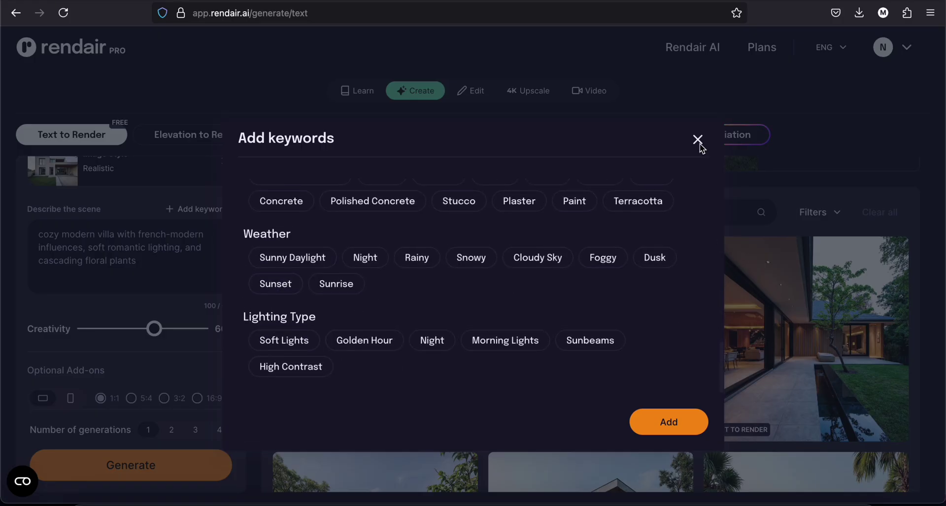
scroll(566, 392, "up", 5)
scroll(432, 267, "down", 2)
scroll(453, 352, "down", 3)
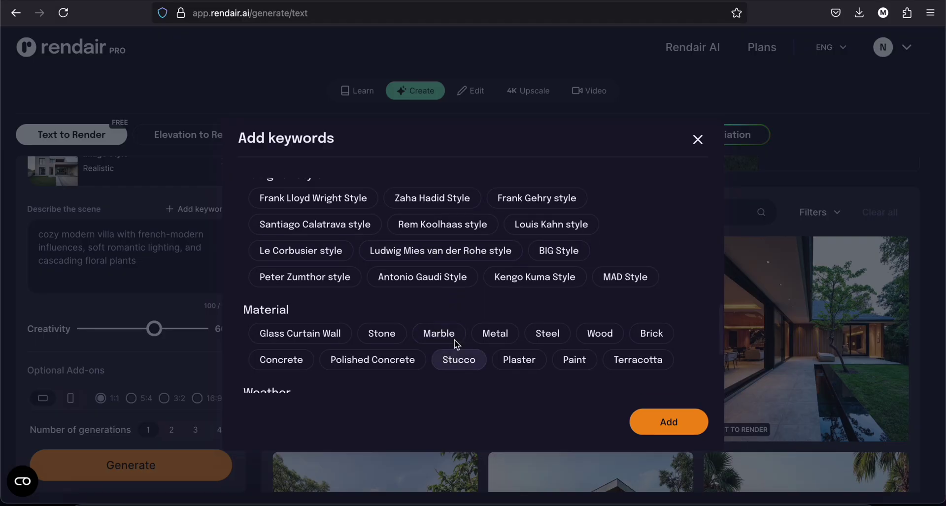
left_click(700, 143)
Step: Replace the prompt with "a modern luxury villa with steel-framed floor-to-ceiling windows, soft beige stucco exterior, cascading white flowering vines over balconies, and a poolside"
type("a modern luxury villa with steel-framed floor-to-ceiling windows, soft beige stucco ecterior, cascadi")
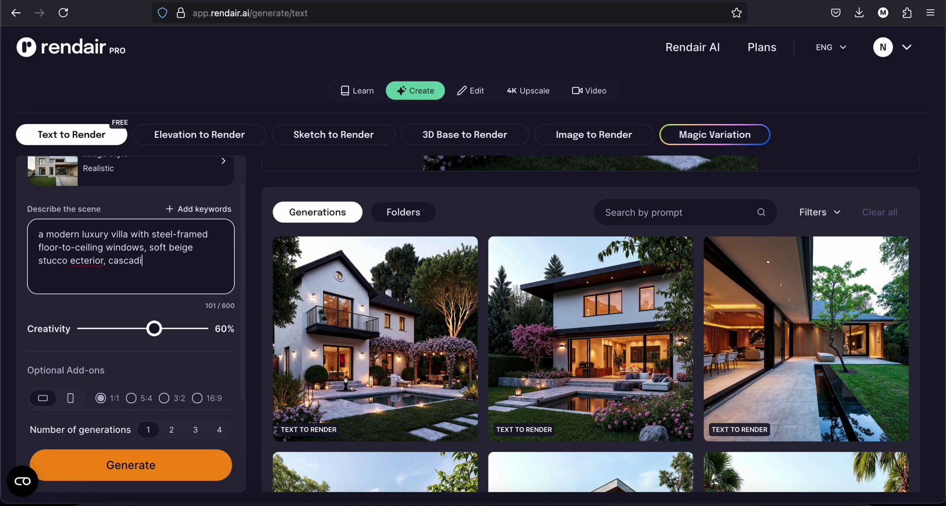
type("ng white flowering vines over balconies, and a")
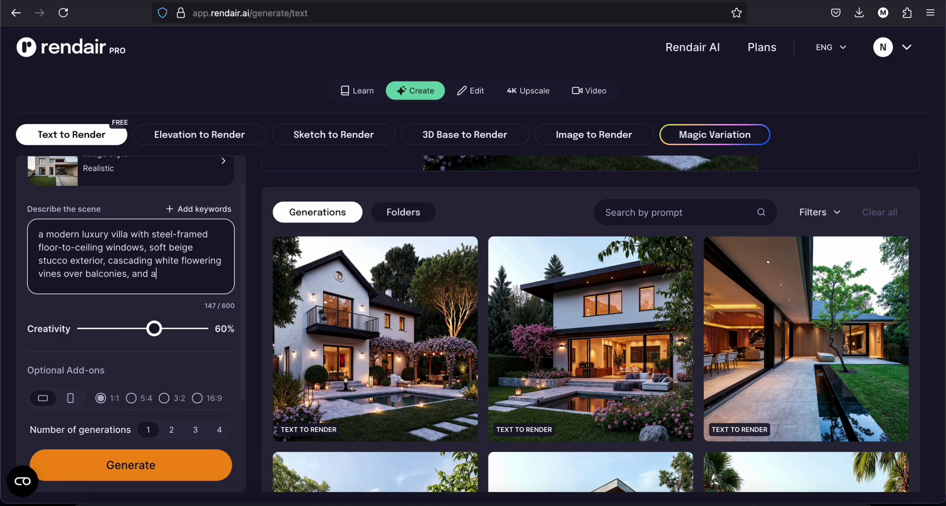
type(" tranquie lounge area with")
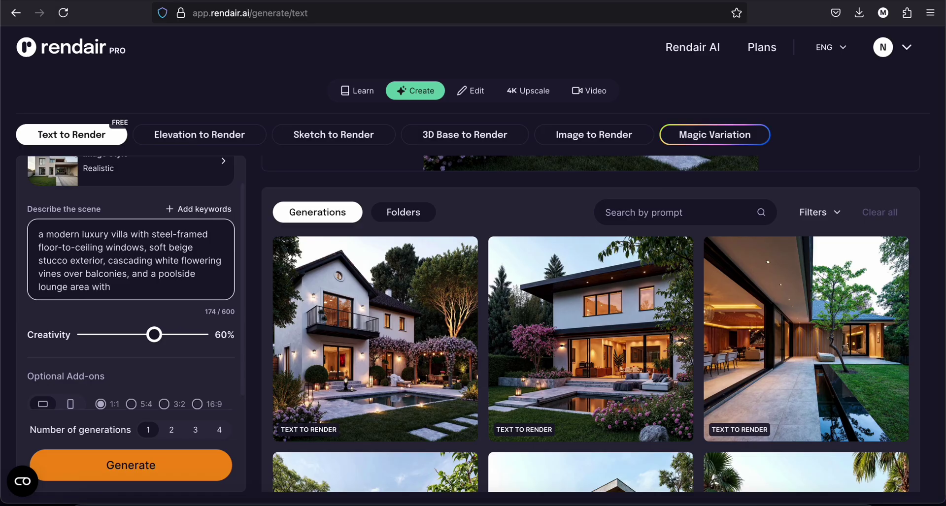
type(" sunbeds and warm natural textures - surround by lush greenery and bathed in golden afternoon light")
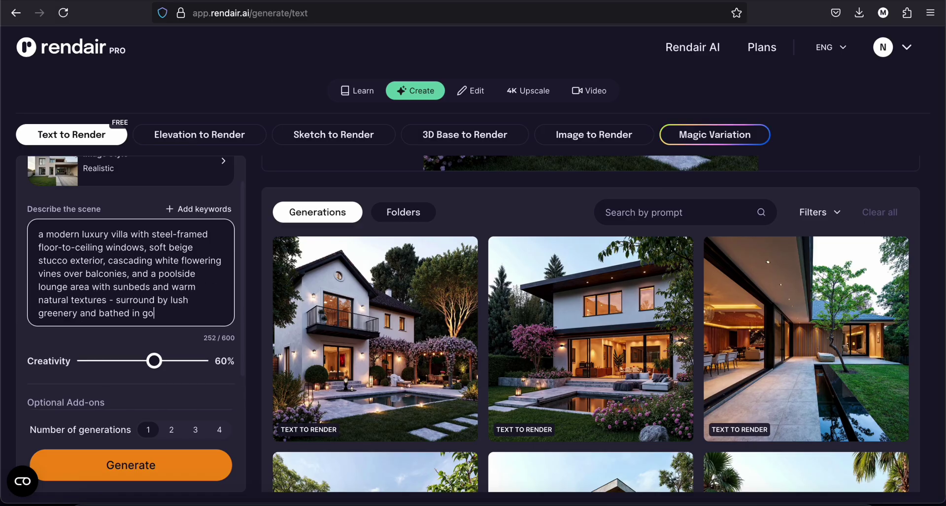
Step: Complete the prompt with "lounge area with sunbeds and warm natural textures - surround by lush greenery and bathed in golden afternoon light" and generate three renders
left_click(195, 430)
left_click(186, 478)
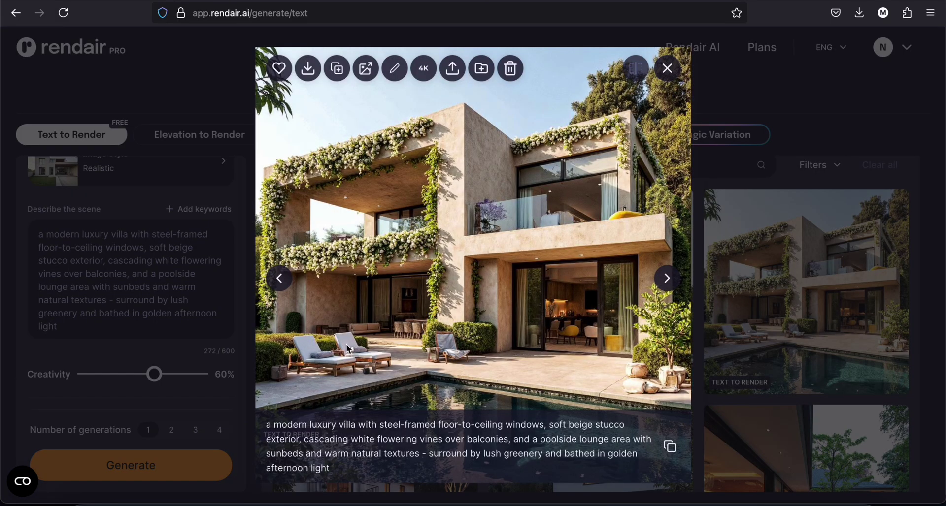
Step: Page through the luxury villa renders with flowering vines and close the viewer
left_click(280, 280)
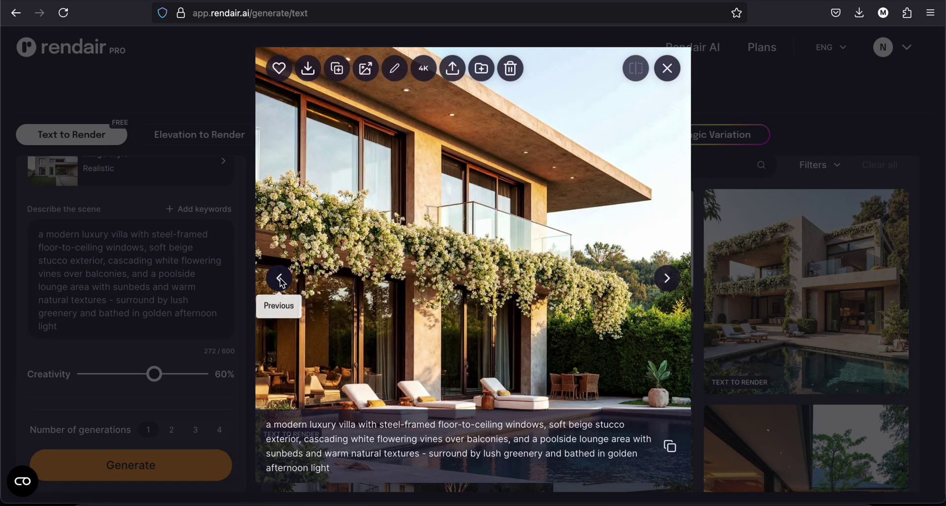
left_click(280, 279)
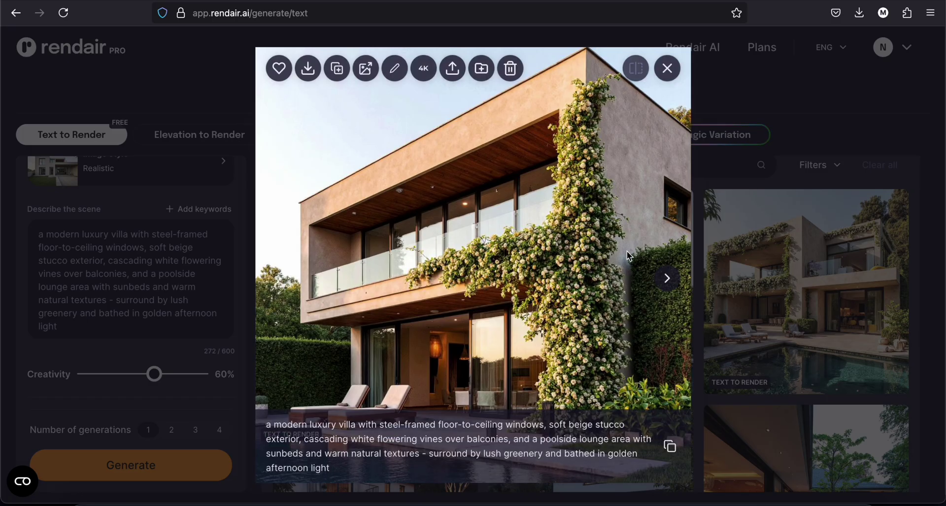
left_click(671, 279)
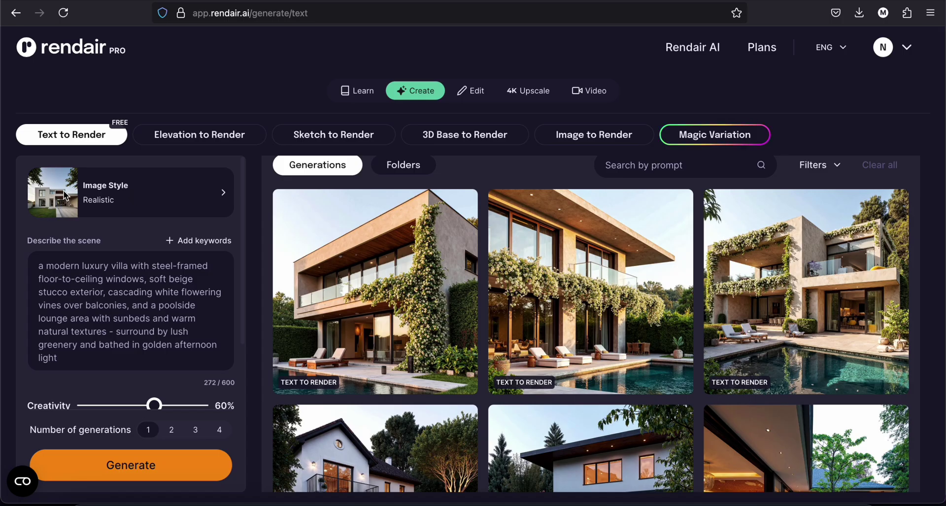
Step: Change the image style from Realistic to Artistic Sketch for the luxury villa prompt
left_click(215, 207)
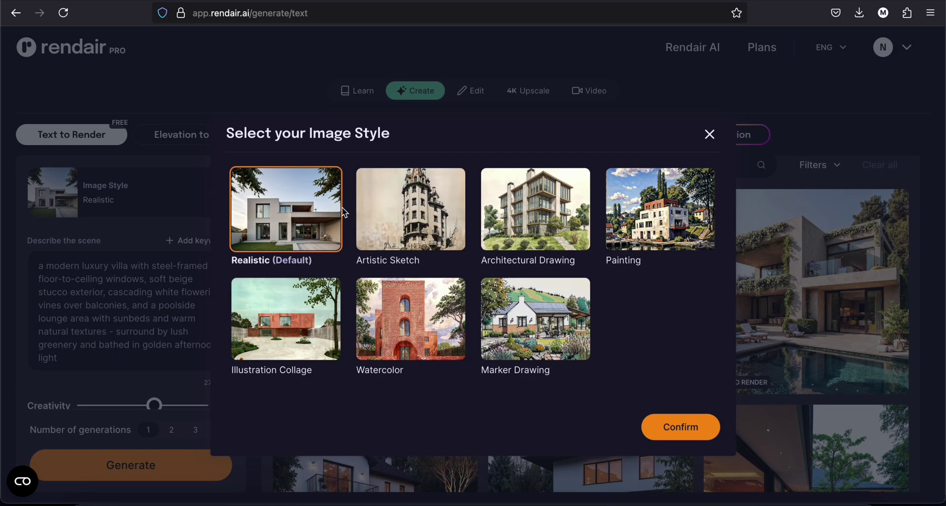
left_click(425, 216)
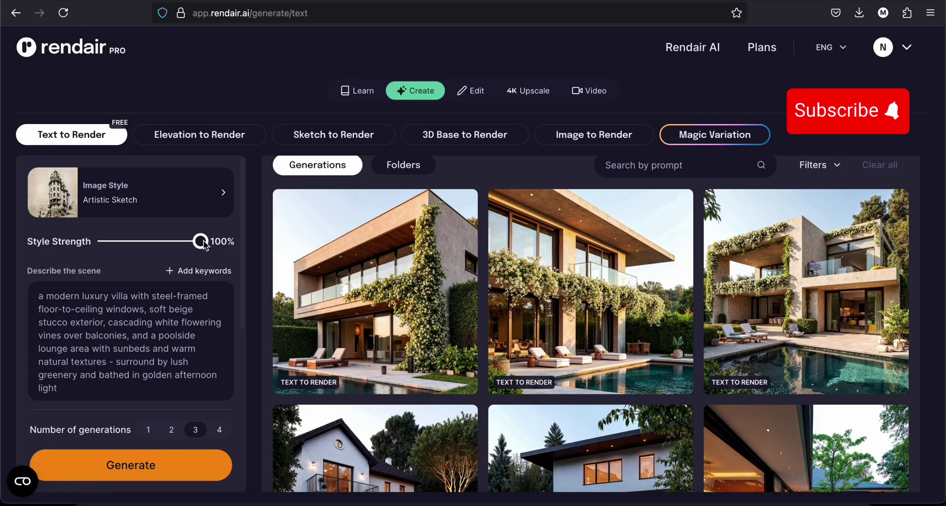
Step: Set the style strength to 100% and generate three Artistic Sketch renders of the luxury villa
mouse_move(199, 243)
left_mouse_down()
mouse_move(158, 243)
mouse_move(201, 243)
left_mouse_up()
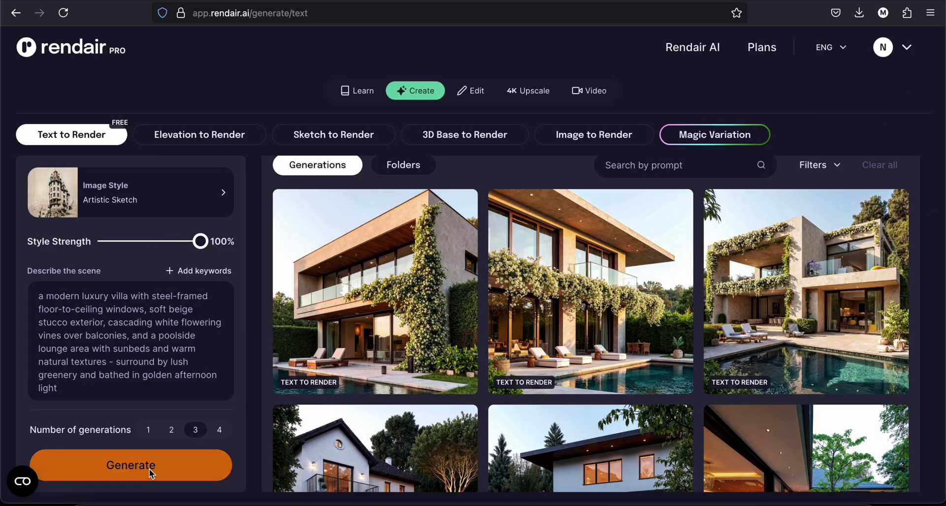
left_click(153, 471)
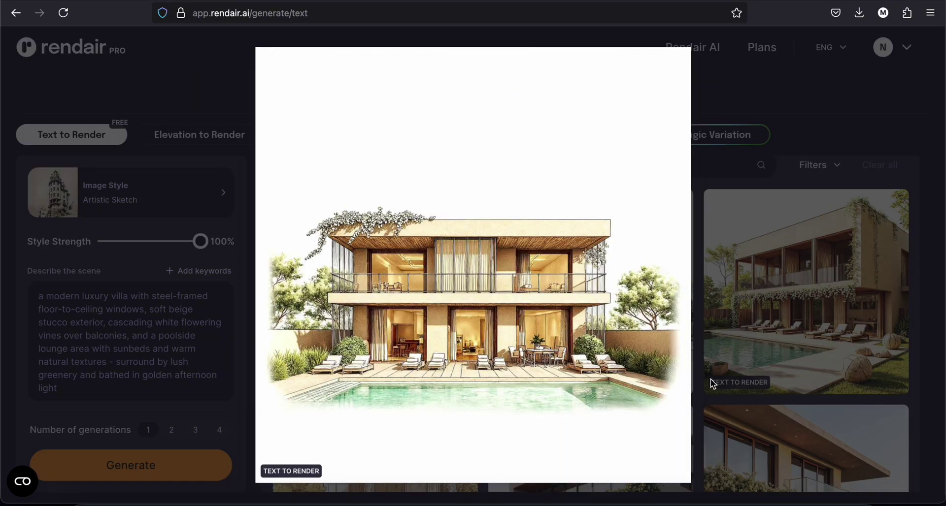
Step: Page forward and back through the Artistic Sketch villa renders, enlarging the view to examine their details
mouse_move(674, 293)
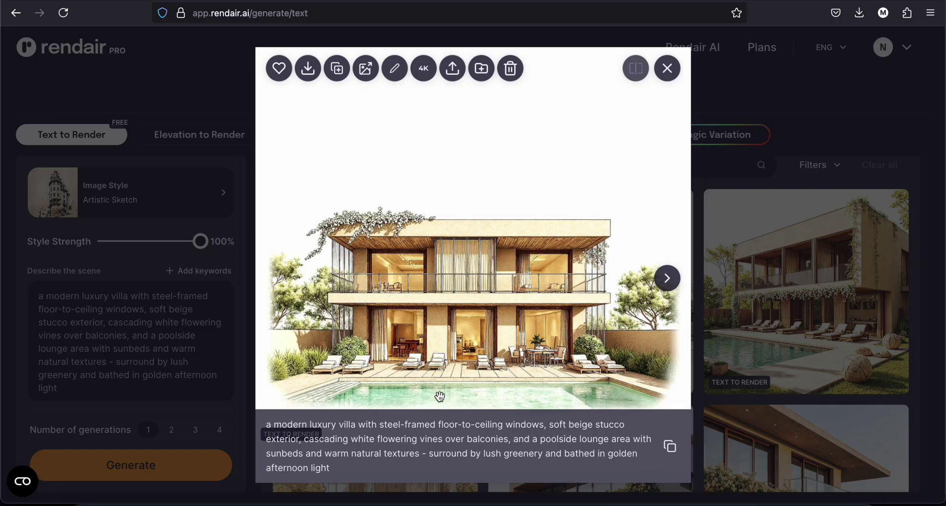
left_click(668, 280)
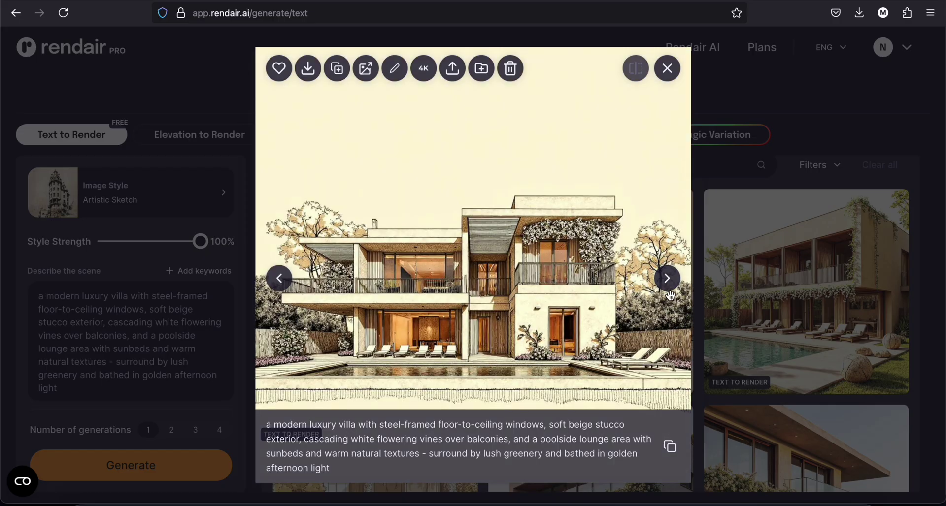
scroll(564, 291, "up", 5, "ctrl")
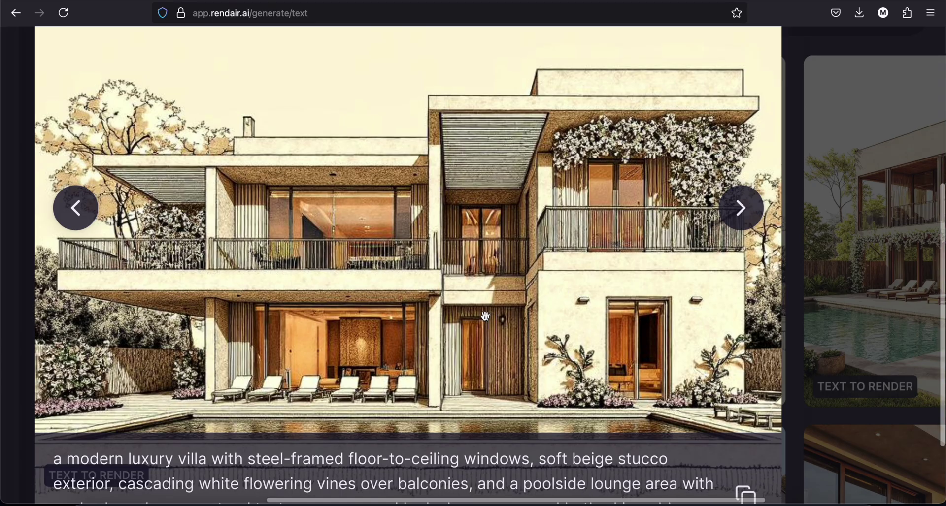
key("Right")
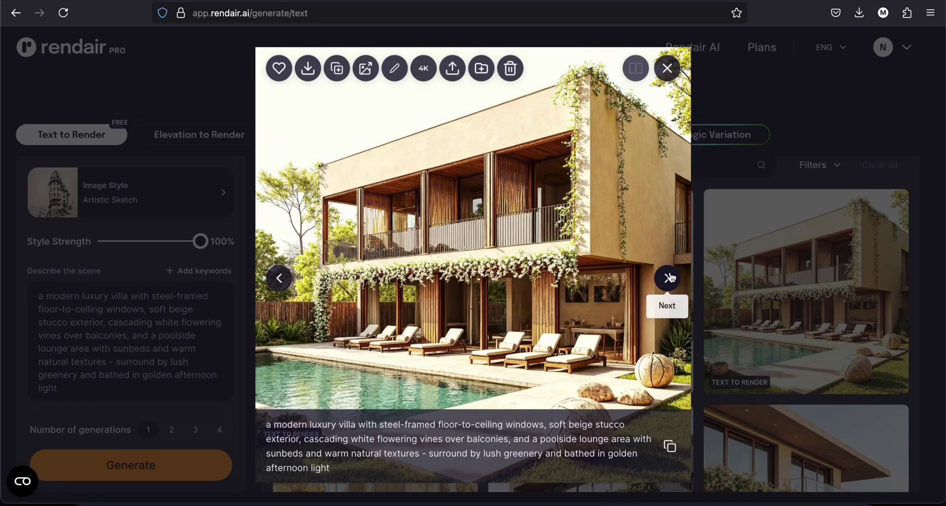
left_click(669, 279)
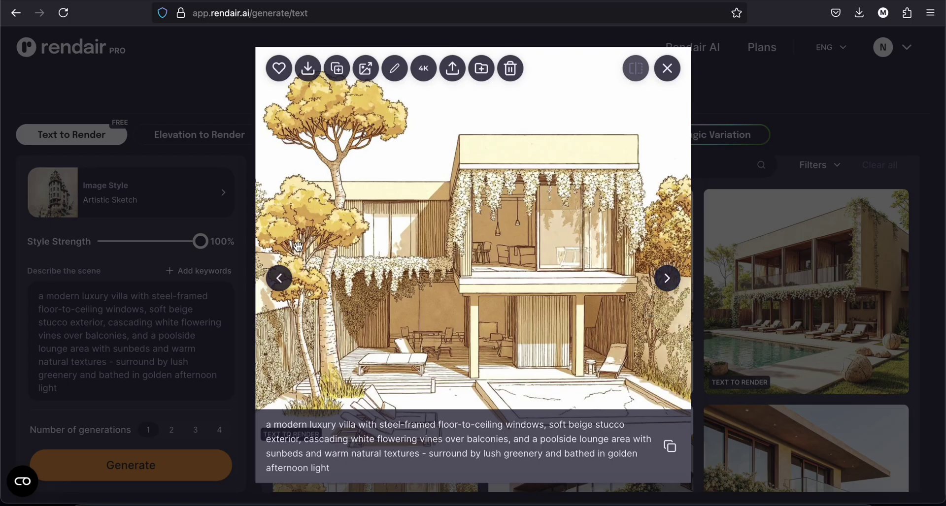
left_click(279, 279)
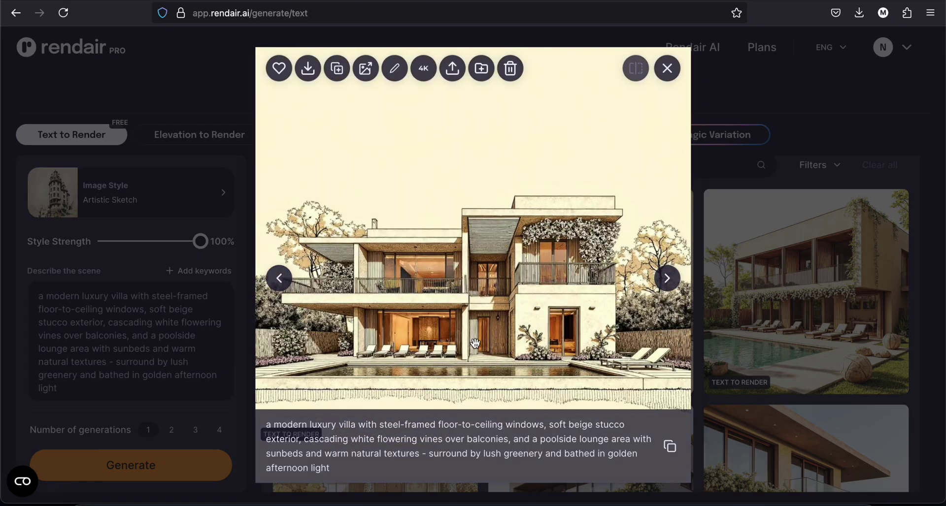
left_click(279, 279)
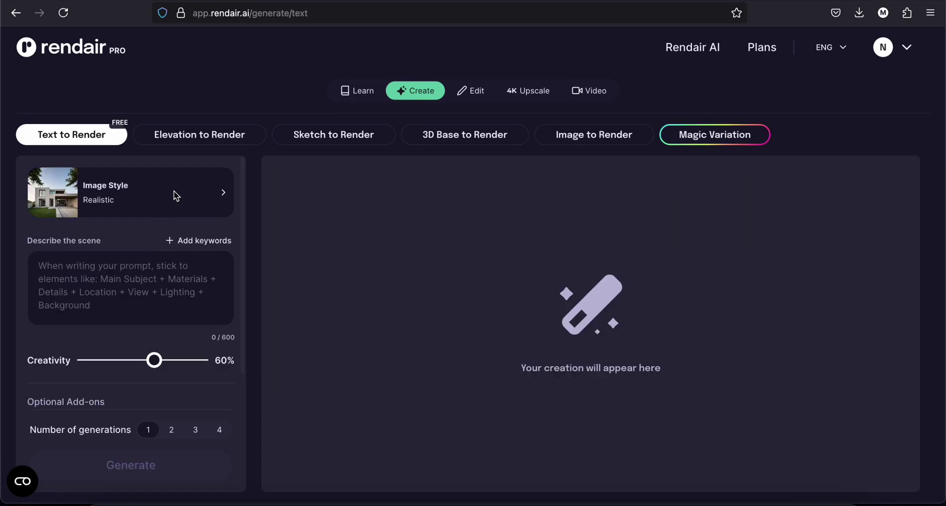
Step: Switch to Elevation to Render and upload a house elevation drawing as the base image
left_click(204, 140)
left_click(93, 302)
left_click(87, 340)
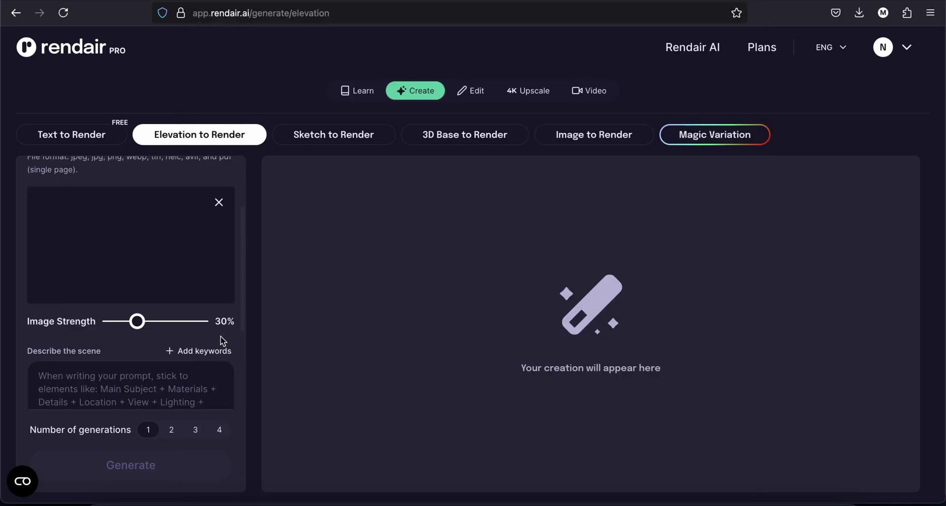
Step: Describe the scene as "a modern villa surrounded by garden" and generate renders from the elevation
left_click(209, 330)
type("a modern villa s")
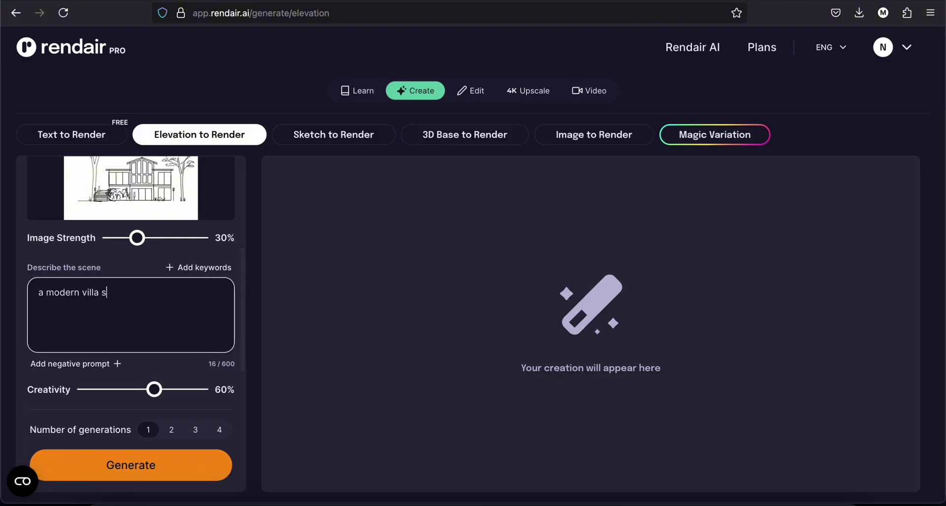
type("urrounded by garden")
scroll(47, 332, "down", 2)
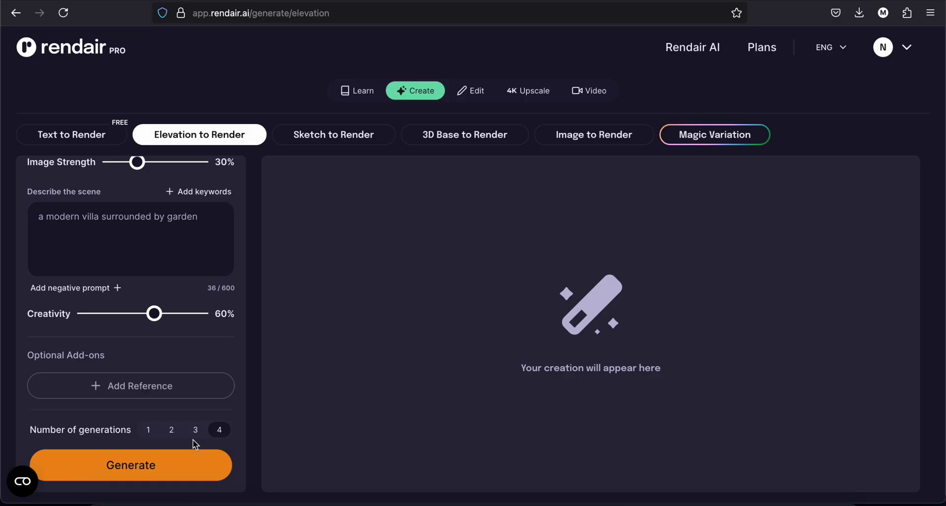
left_click(177, 469)
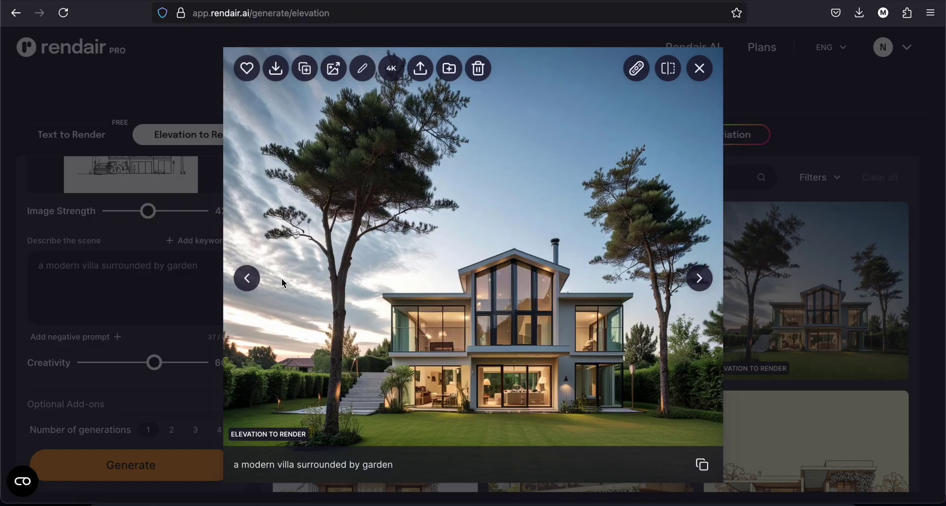
Step: Page back through the garden villa renders and close the viewer
left_click(248, 279)
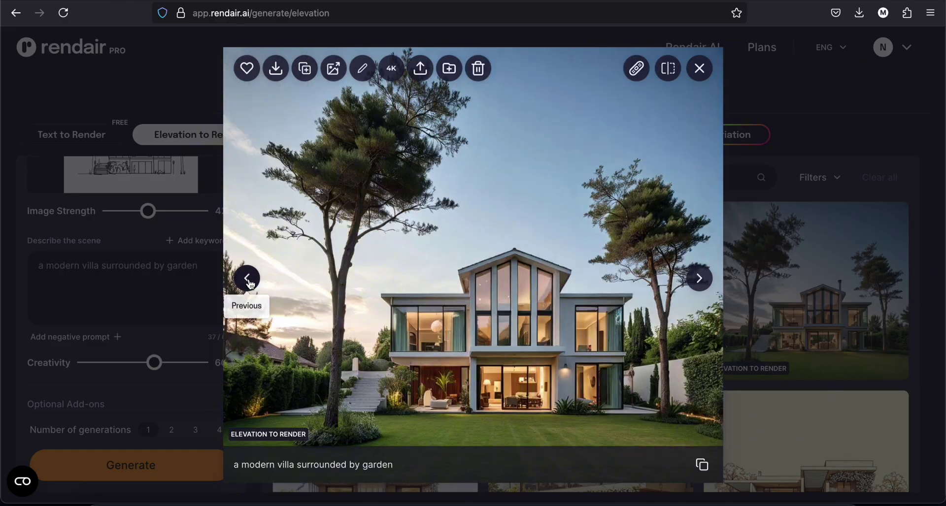
left_click(249, 280)
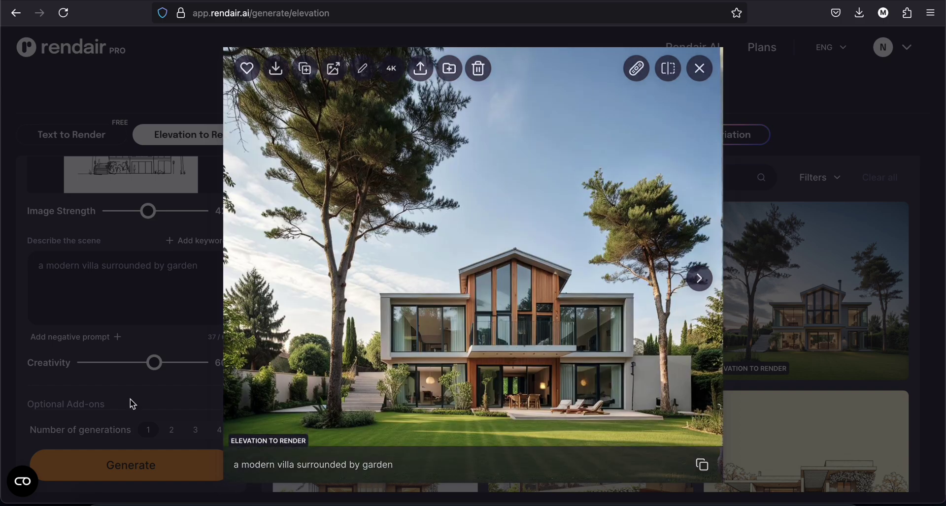
left_click(90, 312)
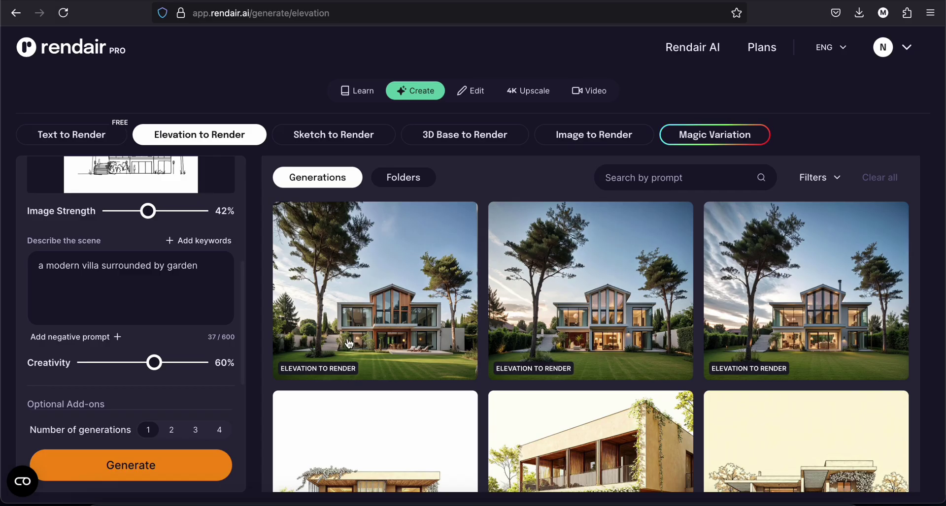
Step: Change the prompt to "a modern villa surrounded by a forest, next to a lake,"
left_click(200, 274)
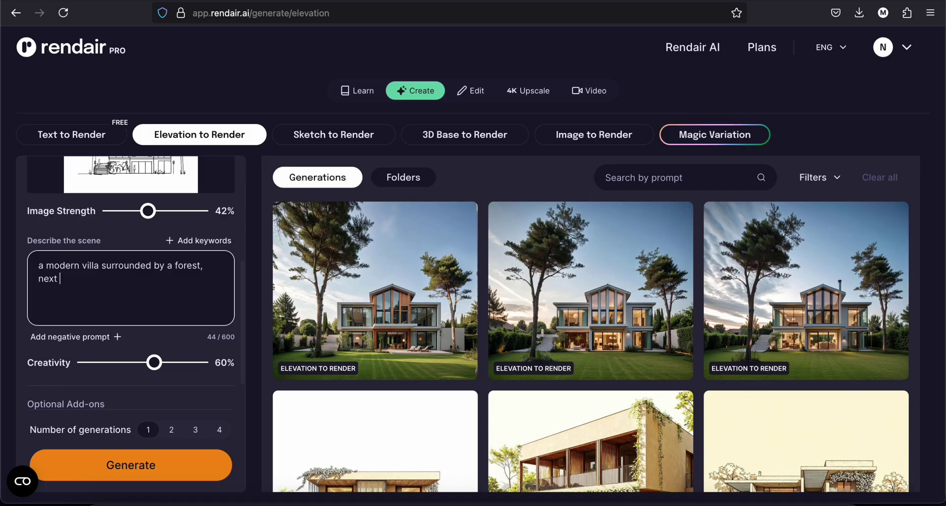
type("to a lake,")
Step: Add the keywords Countryside Villa, Forest, Modern and Contemporary to the prompt and generate four renders
left_click(222, 240)
scroll(385, 253, "down", 1)
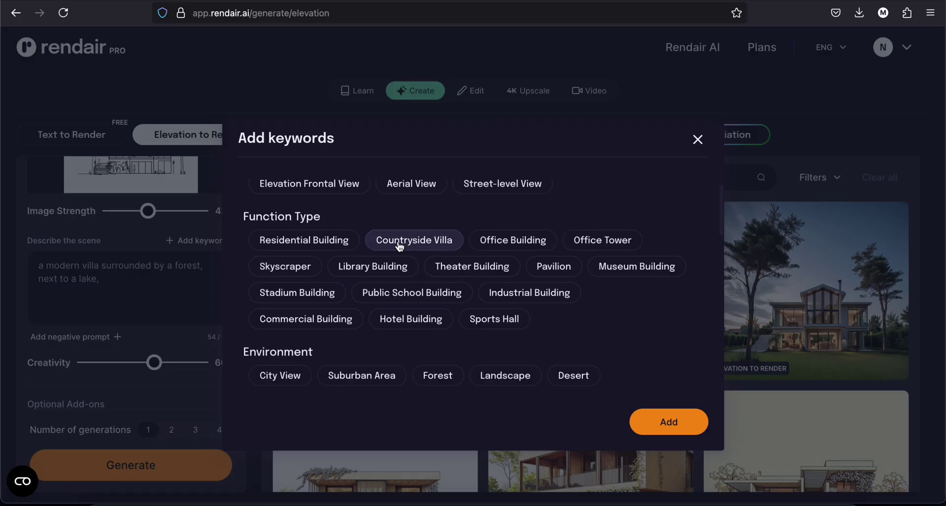
left_click(399, 244)
scroll(394, 276, "down", 2)
scroll(407, 304, "down", 2)
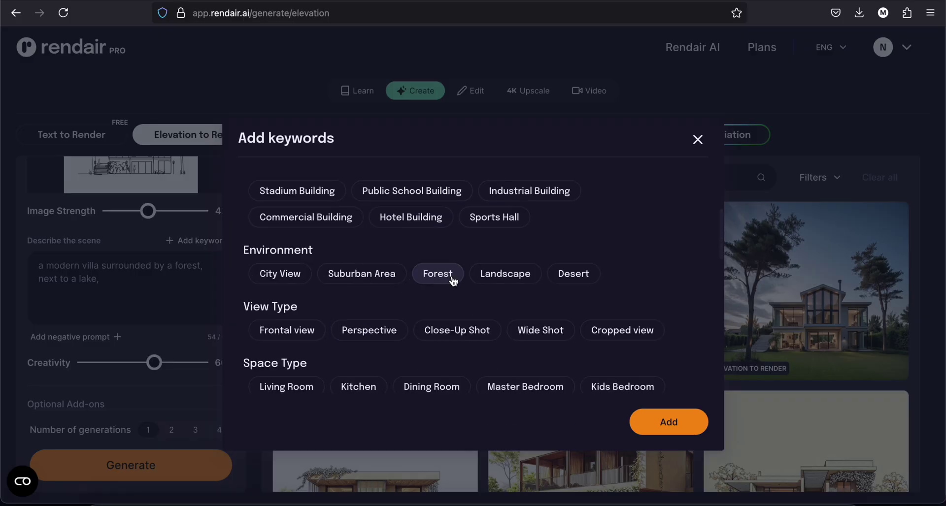
left_click(437, 274)
scroll(424, 286, "down", 5)
left_click(288, 244)
left_click(363, 295)
scroll(415, 339, "down", 1)
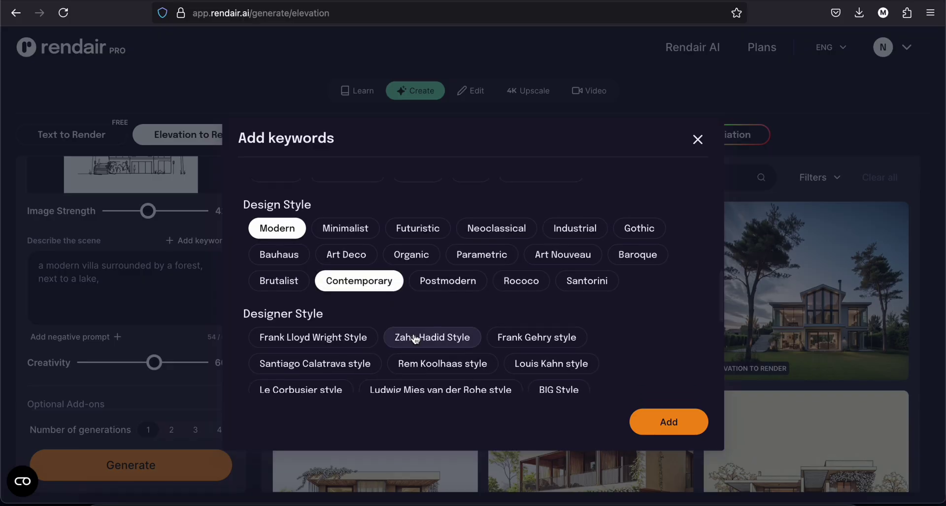
left_click(669, 422)
scroll(148, 345, "down", 1)
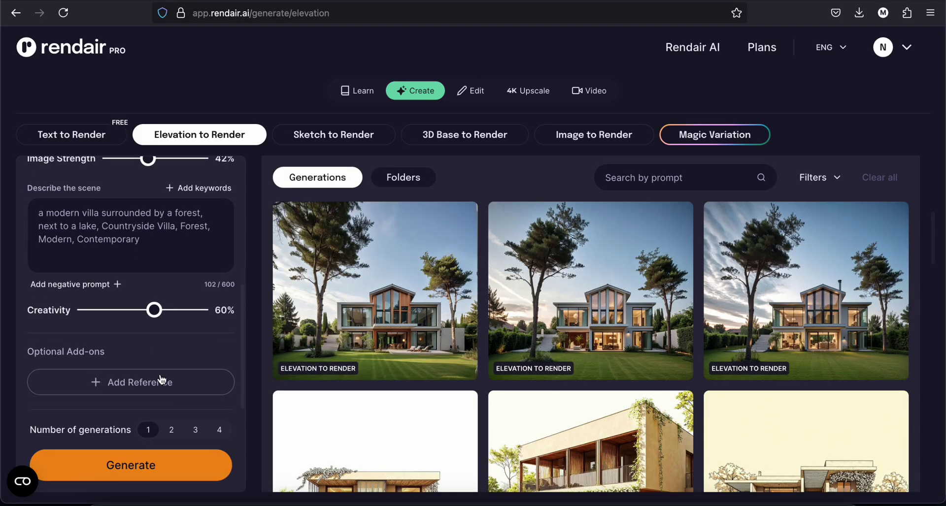
left_click(170, 470)
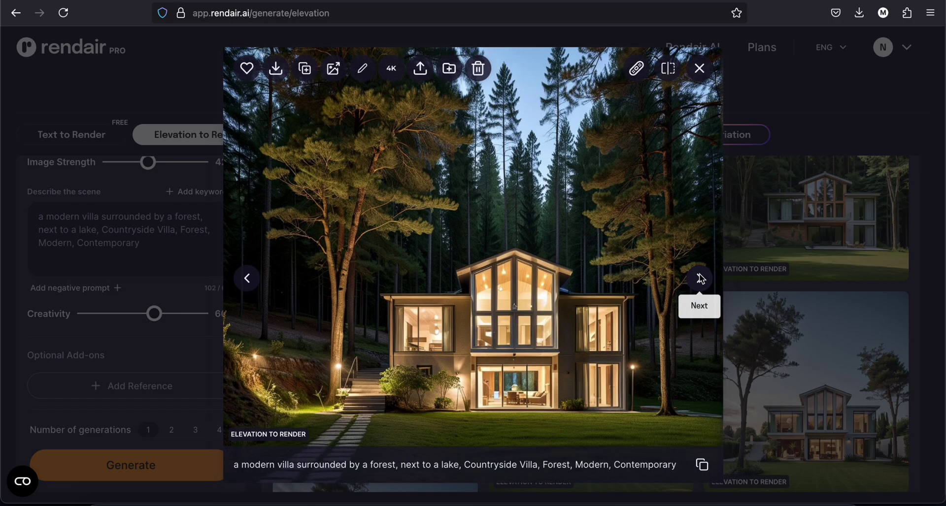
Step: Page through the forest villa renders, compare one with its elevation drawing in the before/after view, and close the viewer
left_click(701, 279)
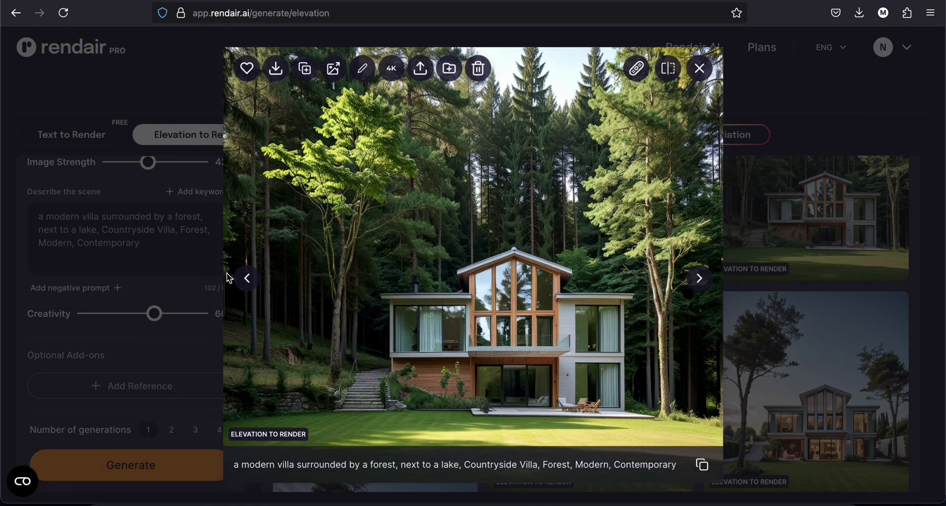
left_click(248, 280)
left_click(248, 286)
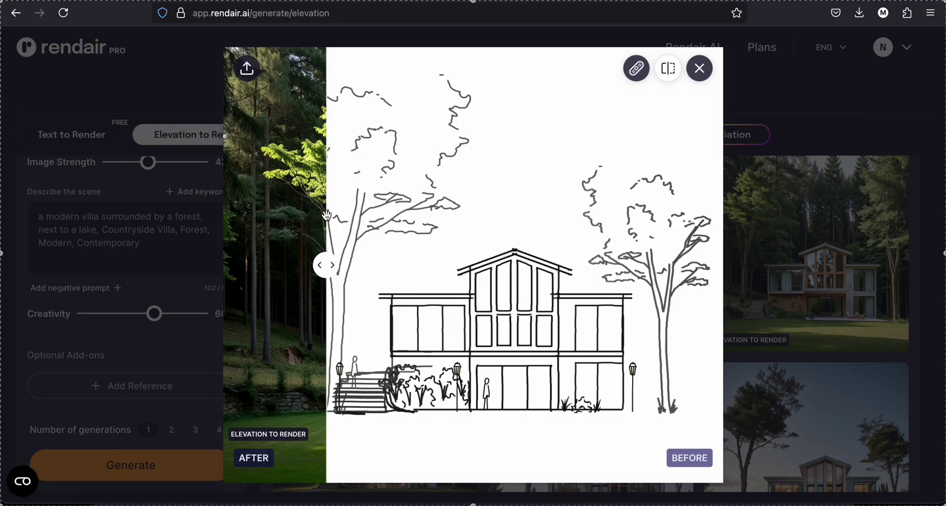
left_click_drag(326, 220, 312, 220)
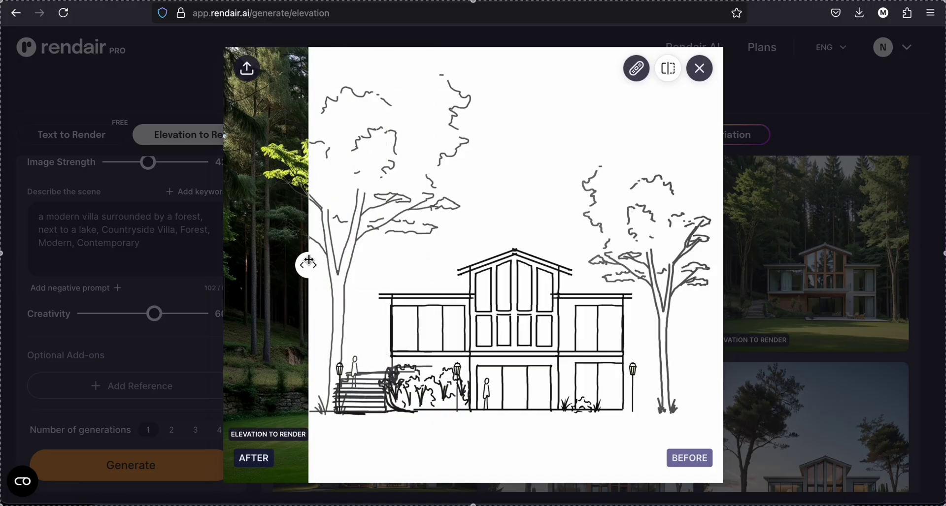
left_click(758, 330)
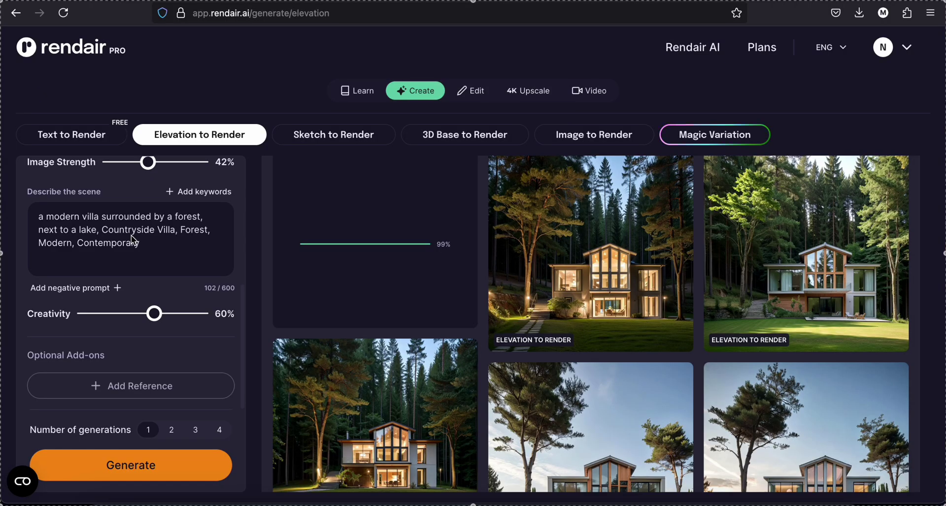
Step: Replace the base elevation with another villa drawing and generate four renders with the same prompt
scroll(134, 242, "up", 5)
left_click(221, 306)
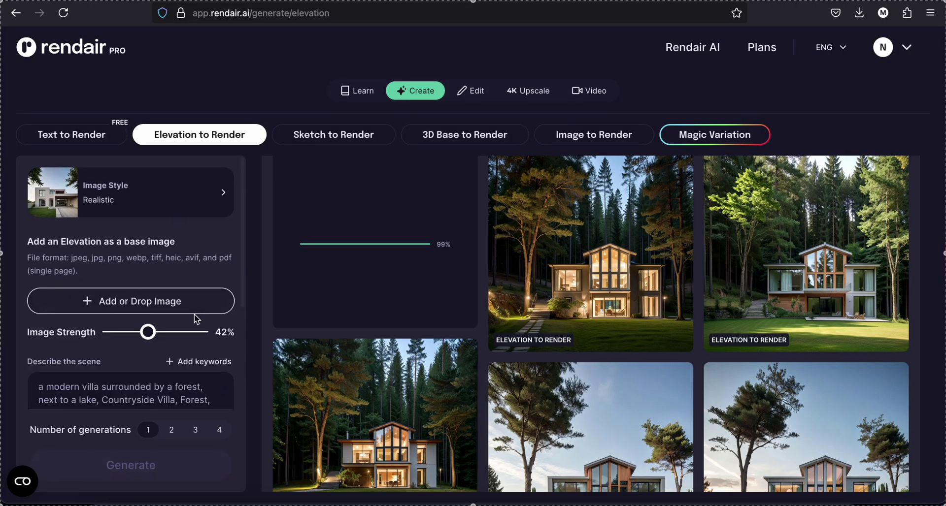
left_click(168, 292)
left_click(97, 331)
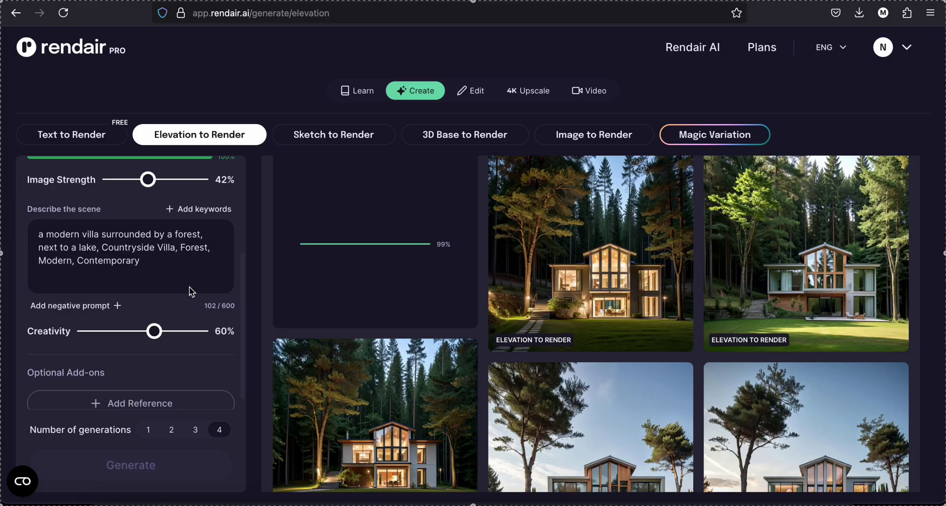
scroll(190, 288, "down", 1)
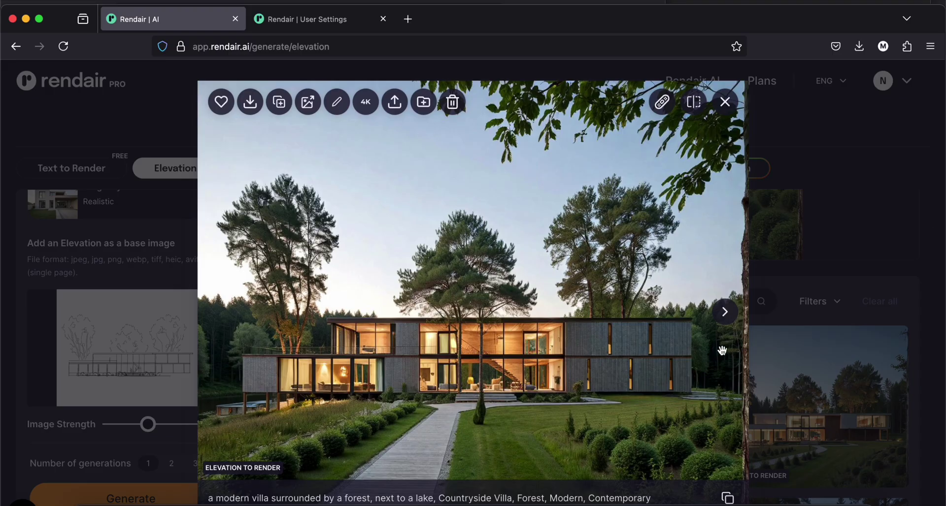
Step: Page through the flat-roofed villa renders, compare them with the base elevation in the before/after view, and close the viewer
left_click(725, 313)
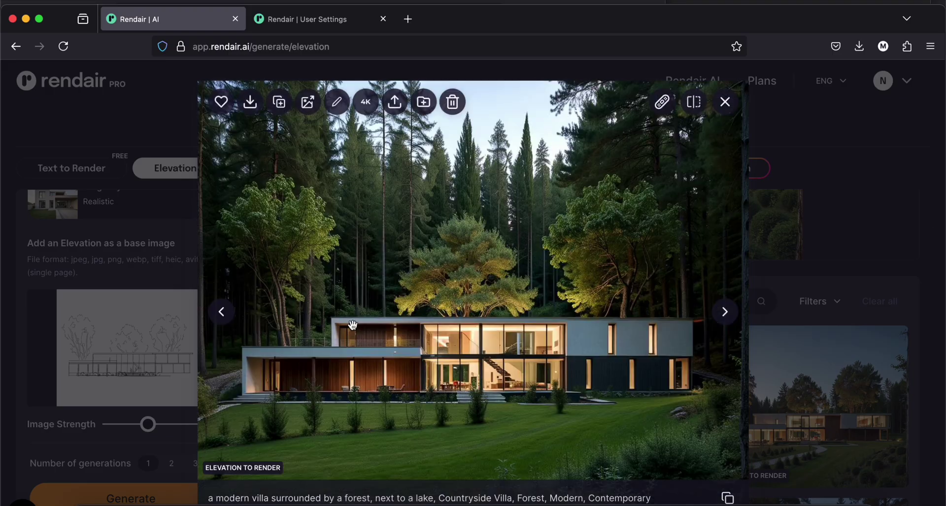
left_click(230, 318)
left_click(694, 102)
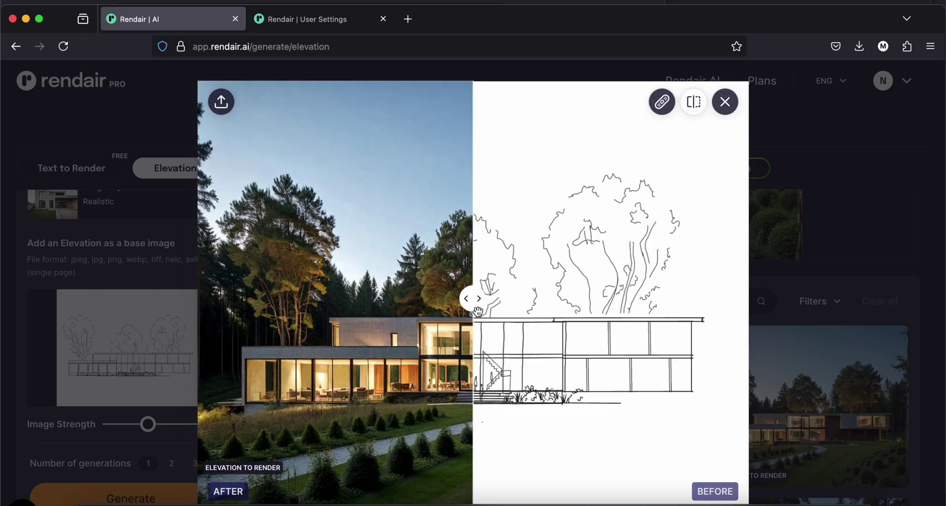
mouse_move(474, 305)
left_mouse_down()
mouse_move(248, 299)
mouse_move(686, 299)
mouse_move(721, 257)
mouse_move(239, 276)
mouse_move(507, 262)
mouse_move(667, 267)
mouse_move(232, 298)
left_mouse_up()
left_click(694, 102)
left_click(694, 102)
left_click_drag(468, 323, 446, 256)
mouse_move(450, 302)
left_mouse_down()
mouse_move(713, 335)
mouse_move(249, 295)
left_mouse_up()
key("Escape")
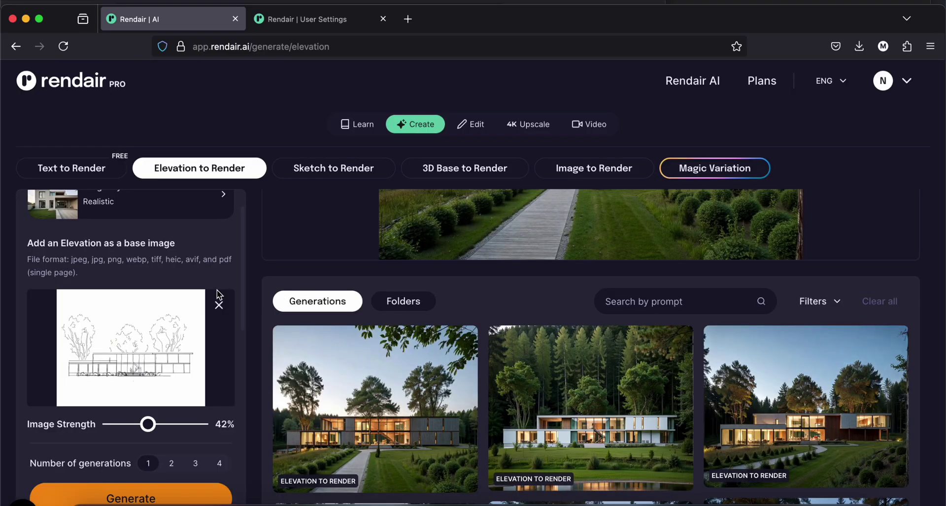
Step: Switch to Sketch to Render and upload a hand-drawn gabled house sketch as the base image
left_click(341, 173)
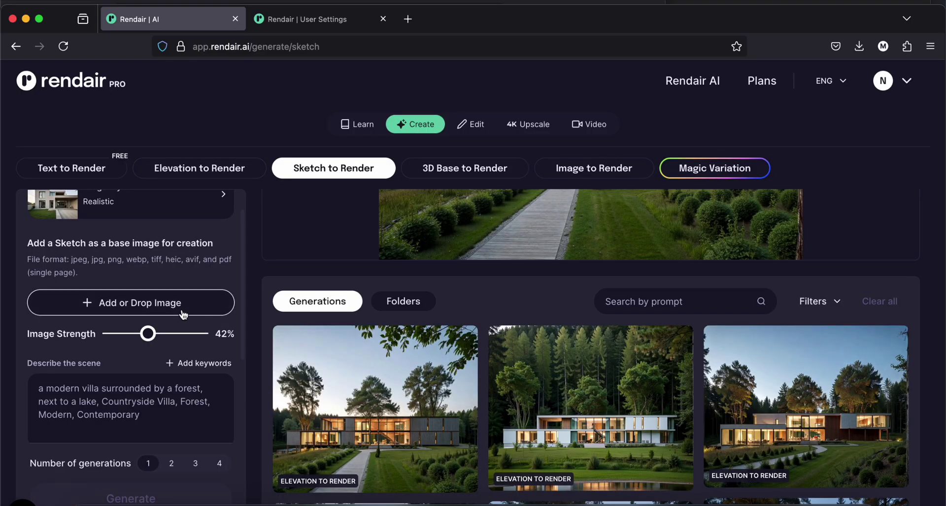
left_click(163, 337)
left_click(124, 376)
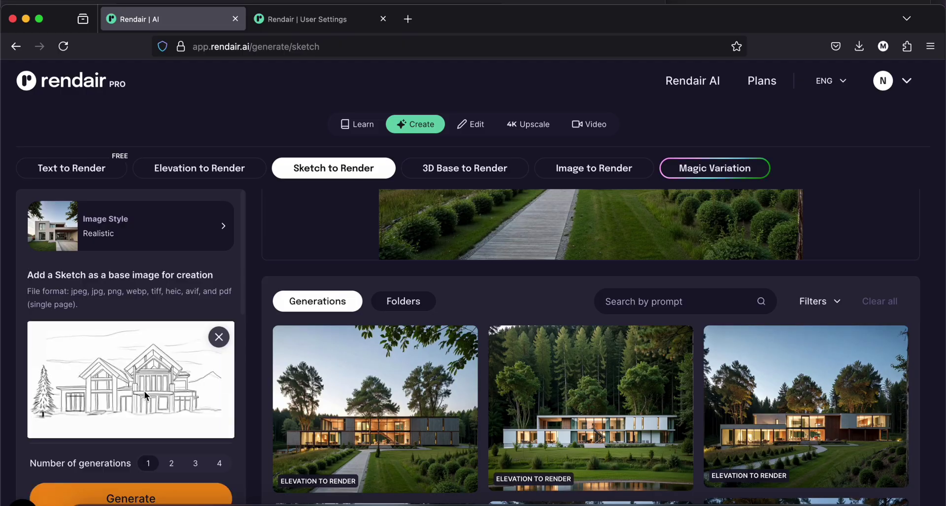
Step: Change the scene description to "a modern villa surrounded by a snowy landscape with pine trees around", keeping the existing keywords
scroll(143, 391, "down", 1)
type("s")
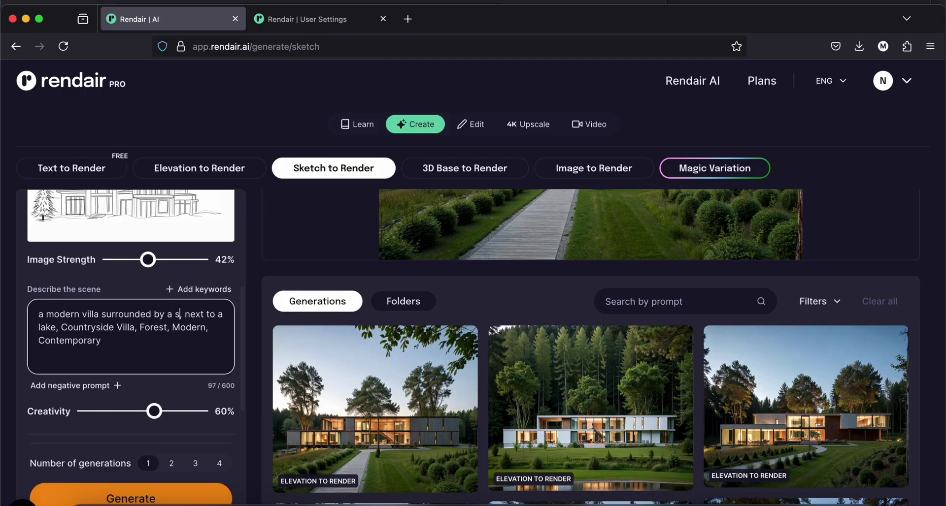
type("nowy landscape with pine trees around")
left_click(71, 341)
key("BackSpace")
key("BackSpace")
key("BackSpace")
key("BackSpace")
key("BackSpace")
key("BackSpace")
key("BackSpace")
key("BackSpace")
key("BackSpace")
key("BackSpace")
key("BackSpace")
key("BackSpace")
key("BackSpace")
key("BackSpace")
key("BackSpace")
key("BackSpace")
key("BackSpace")
Step: Add the Snowy keyword to the sketch prompt and set the number of generations to 4
left_click(198, 290)
scroll(304, 302, "down", 10)
left_click(471, 291)
left_click(668, 456)
scroll(164, 388, "down", 2)
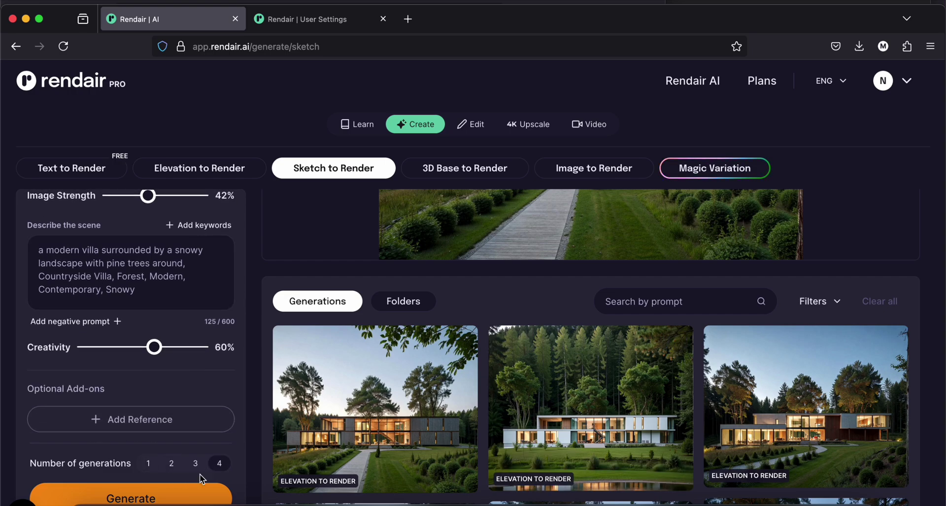
Step: Generate the snowy villa renders from the sketch, page through them in the enlarged viewer and close it
left_click(186, 491)
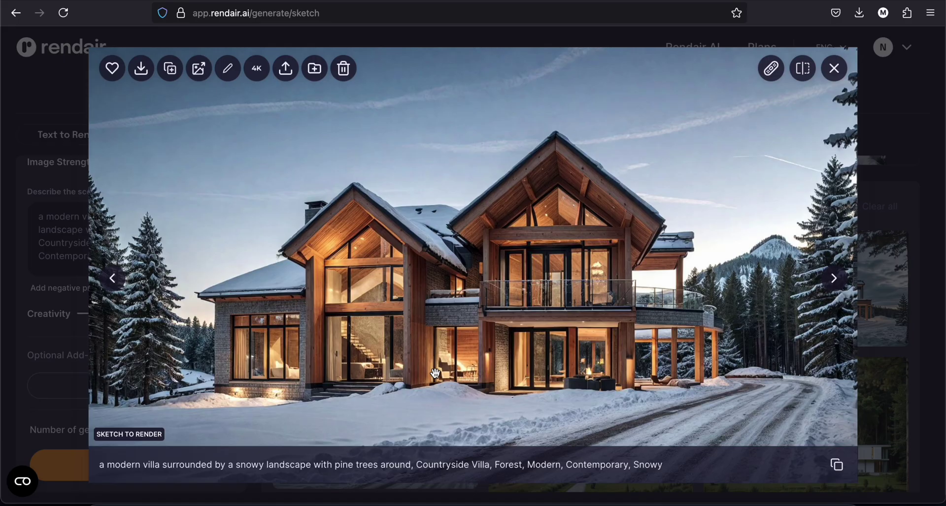
key("Right")
key("Right")
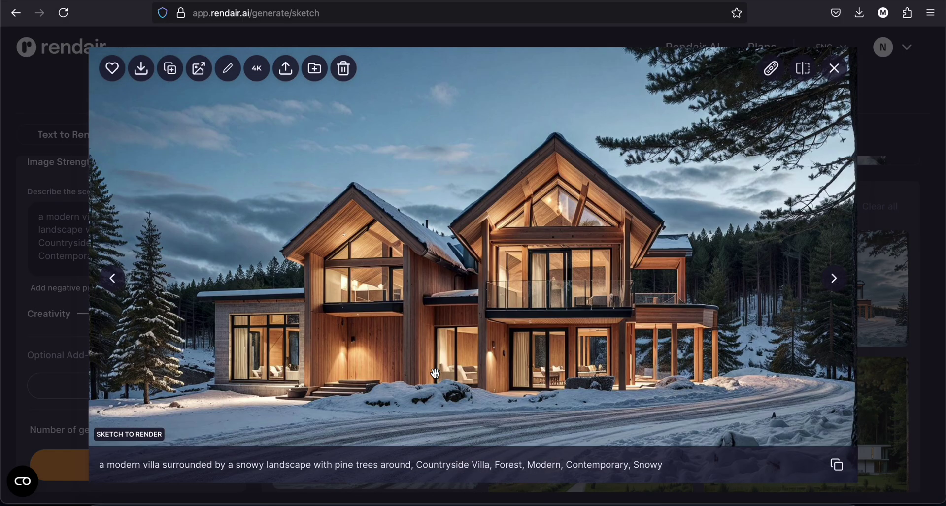
key("Left")
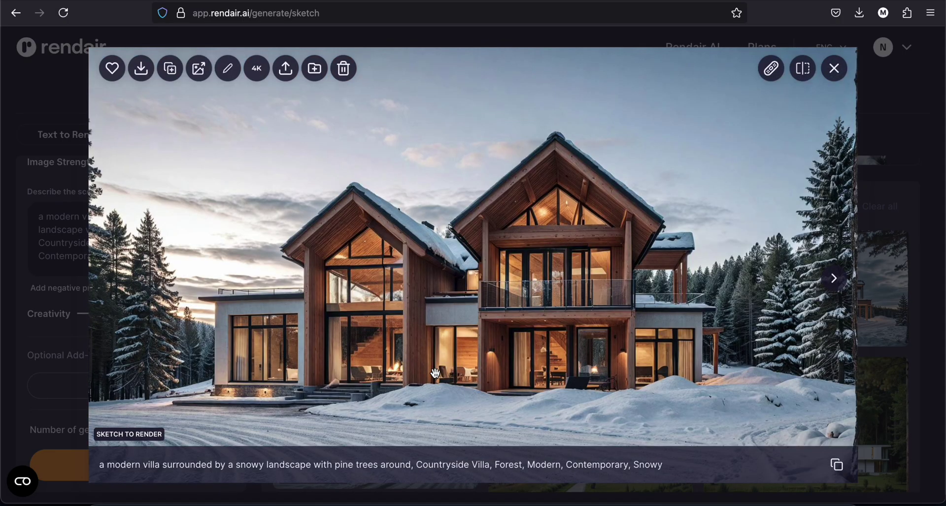
key("Right")
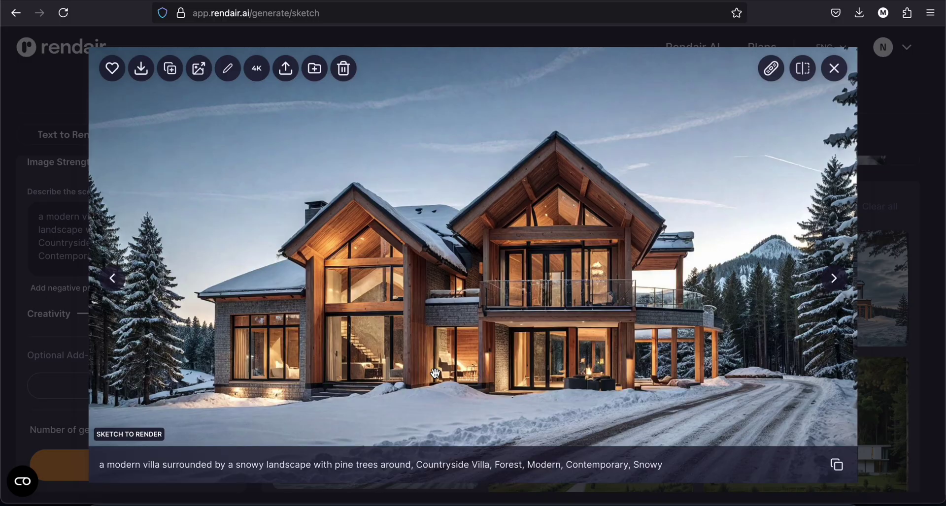
key("Escape")
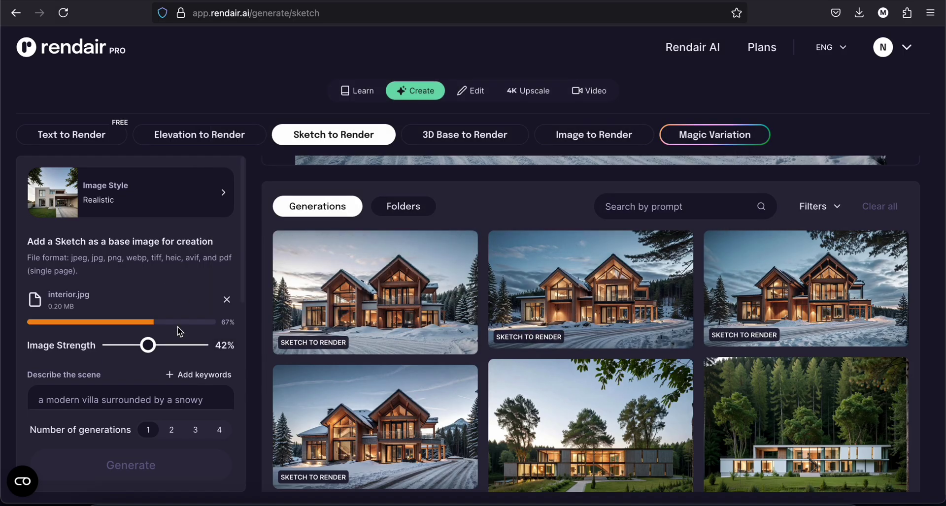
Step: For the interior.jpg base sketch, set the number of generations to 4 and the scene description to "a modern bedroom with a garden outside"
scroll(264, 353, "up", 5)
scroll(233, 337, "down", 3)
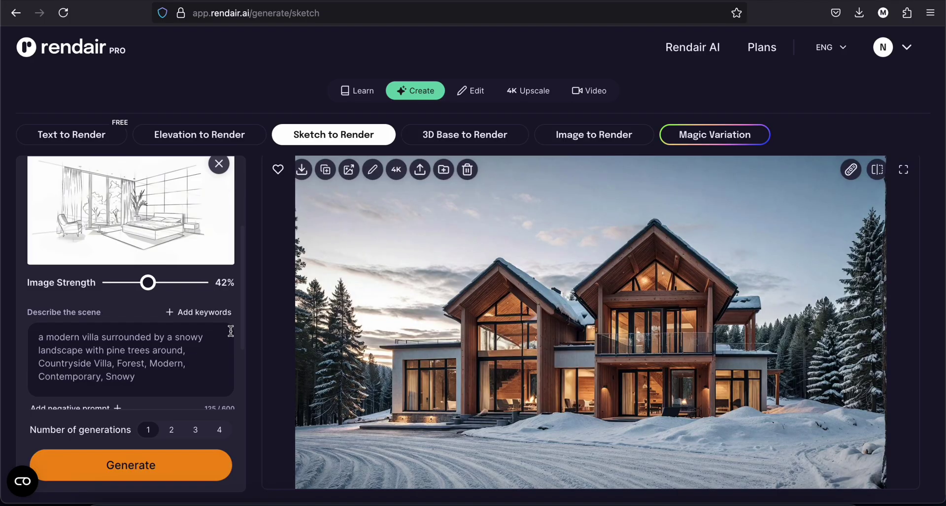
left_click(220, 431)
double_click(179, 362)
key("ctrl+a")
type("a modern bedroom with a garden outside")
Step: Add the keywords Master Bedroom, Modern and Contemporary to the bedroom prompt and generate the renders
left_click(198, 313)
scroll(356, 252, "down", 5)
left_click(542, 221)
left_click(277, 330)
left_click(359, 382)
scroll(399, 391, "down", 7)
left_click(666, 423)
left_click(175, 463)
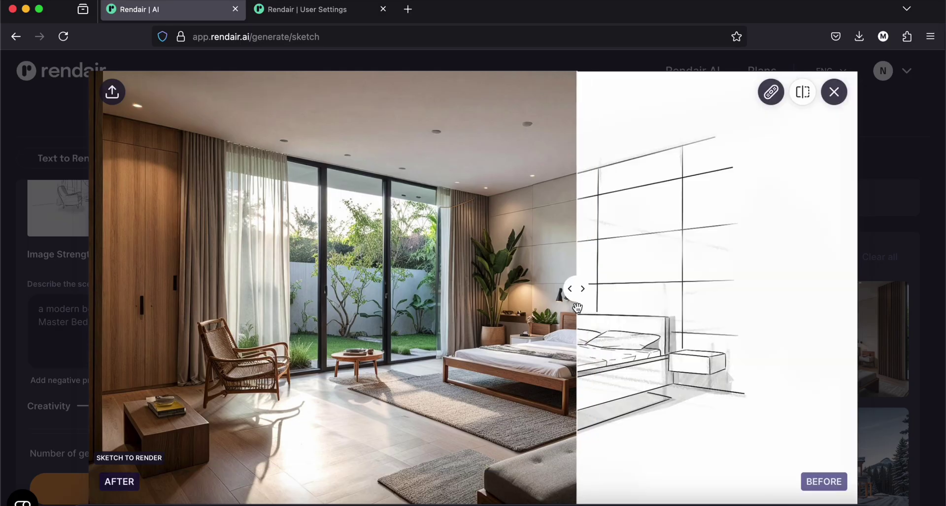
Step: Page through the bedroom renders and compare them with the interior sketch in the before/after view
mouse_move(576, 308)
left_mouse_down()
mouse_move(290, 290)
mouse_move(131, 355)
mouse_move(140, 331)
mouse_move(120, 325)
mouse_move(574, 340)
mouse_move(514, 336)
left_mouse_up()
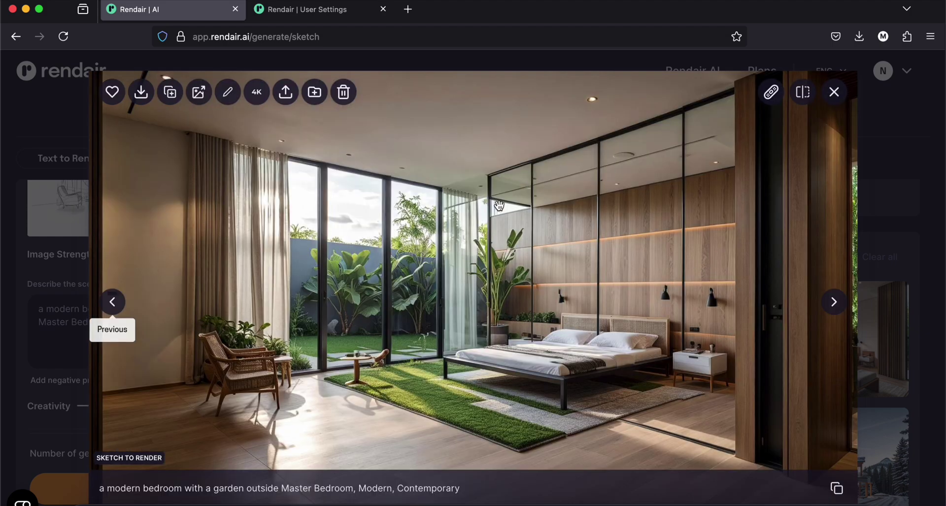
left_click(195, 336)
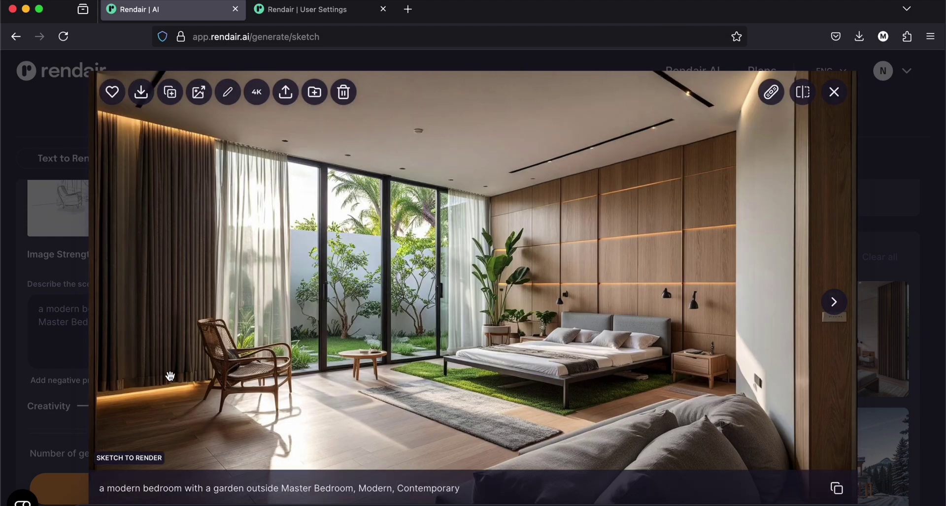
left_click(834, 302)
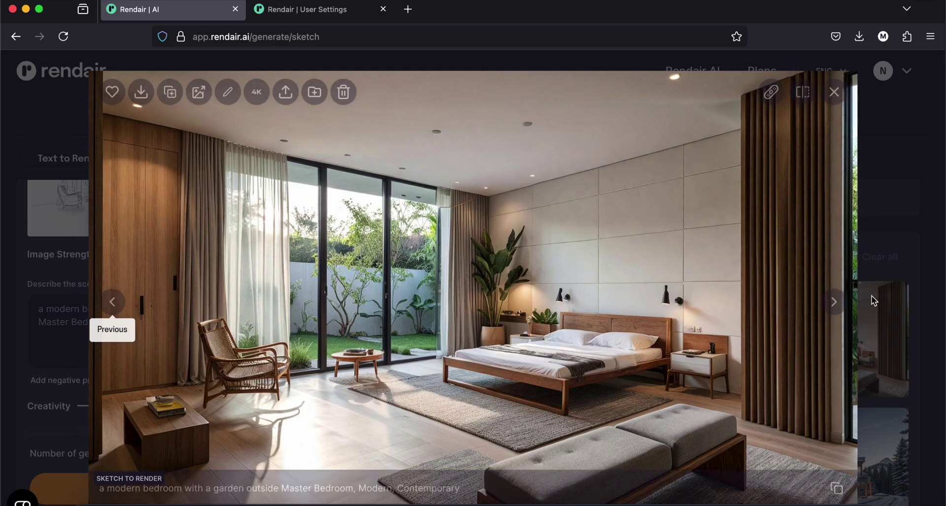
scroll(903, 241, "down", 1)
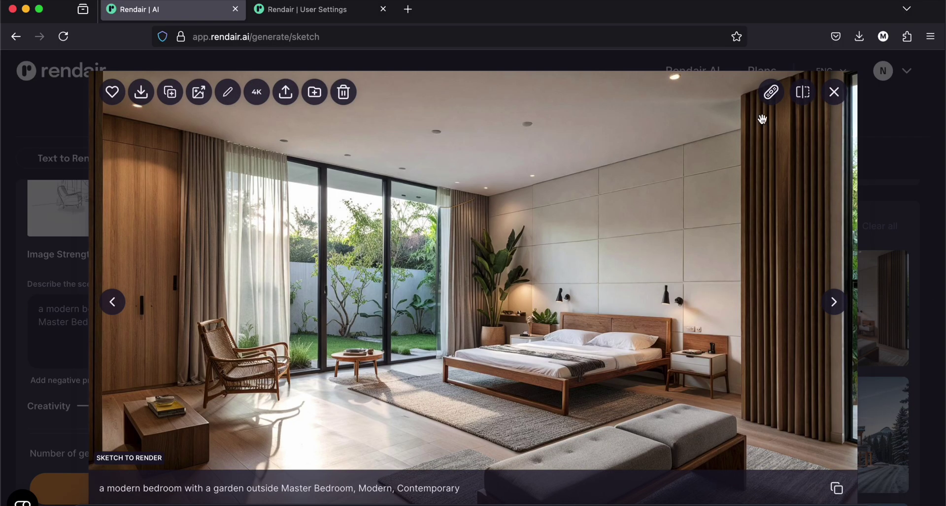
left_click(803, 93)
mouse_move(474, 295)
left_mouse_down()
mouse_move(268, 289)
mouse_move(684, 291)
mouse_move(606, 307)
mouse_move(273, 291)
mouse_move(663, 288)
mouse_move(226, 289)
mouse_move(448, 364)
mouse_move(548, 354)
mouse_move(493, 355)
left_mouse_up()
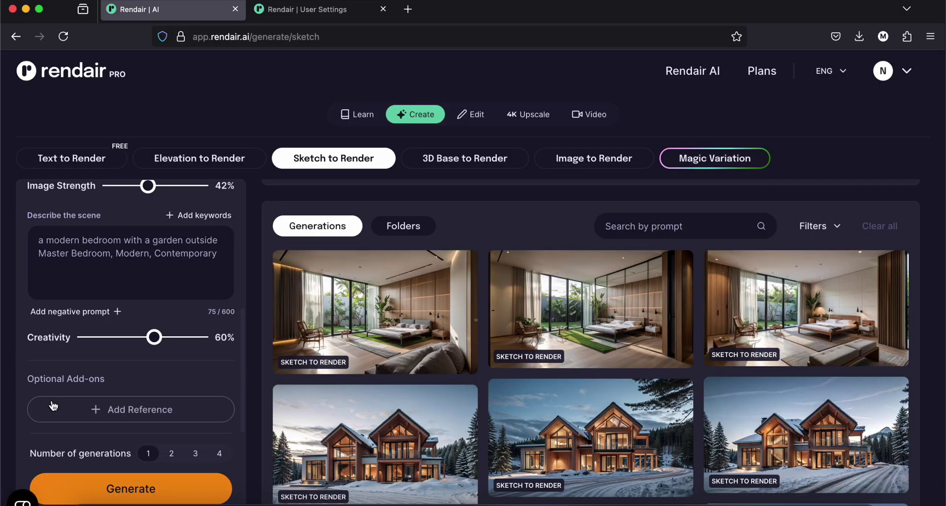
Step: Look over the bedroom prompt and Creativity settings, and remove the bedroom sketch as the base image
scroll(28, 226, "up", 1)
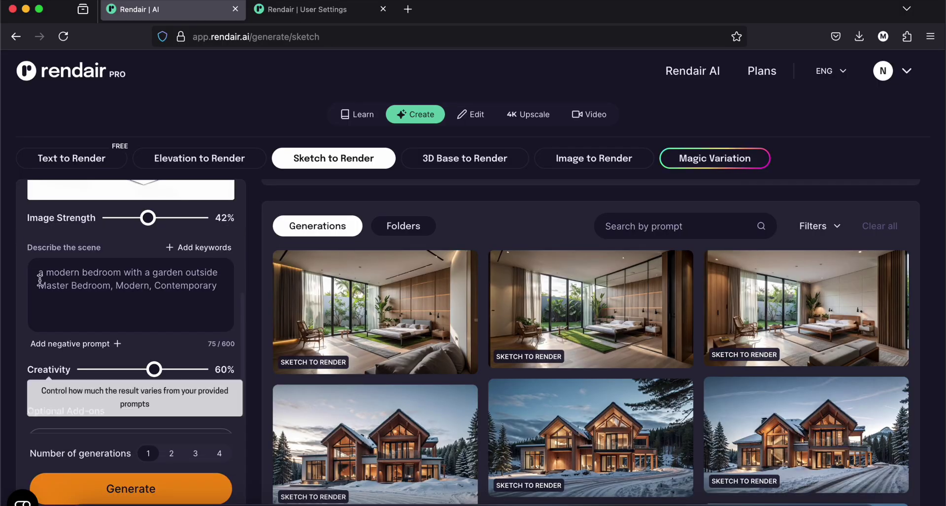
mouse_move(43, 380)
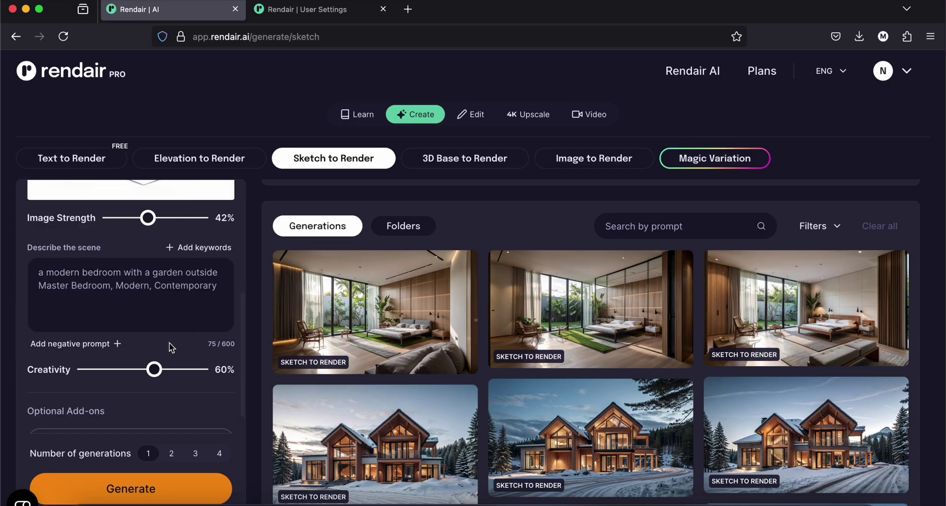
scroll(170, 342, "up", 5)
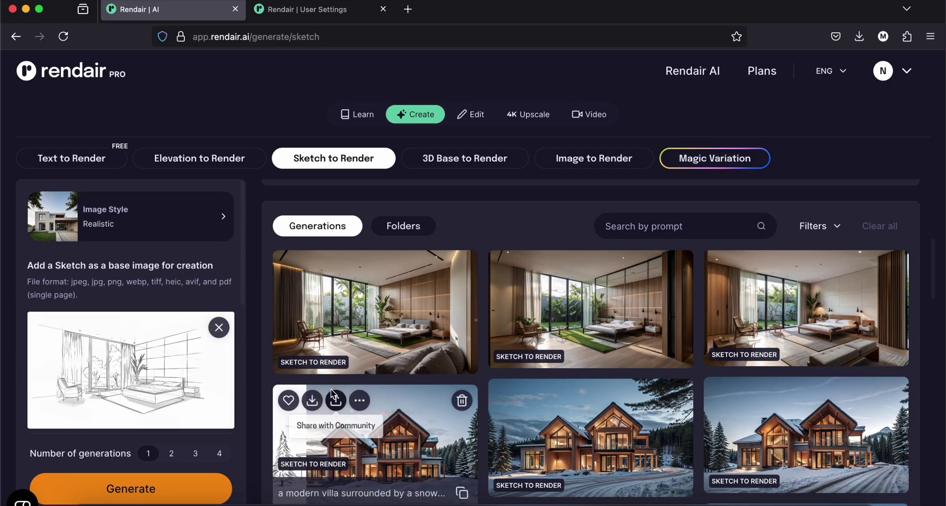
scroll(330, 389, "up", 7)
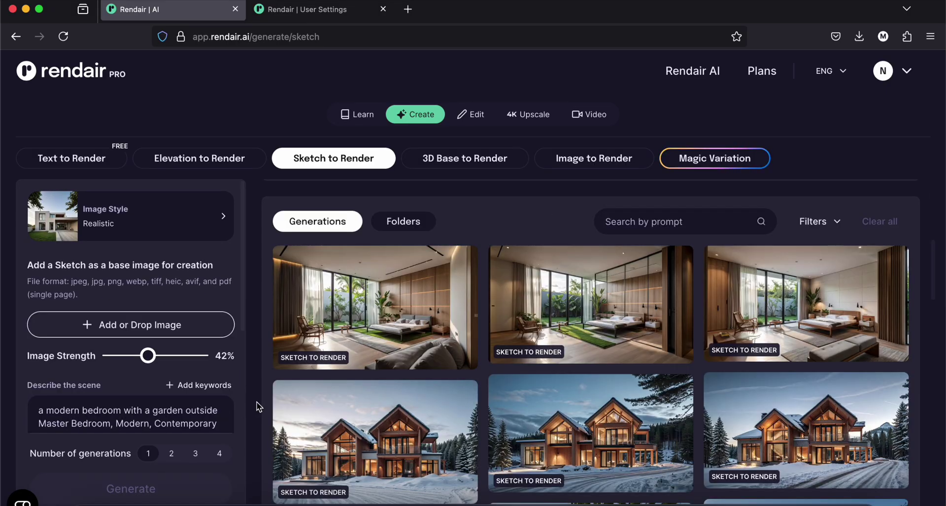
scroll(174, 410, "down", 1)
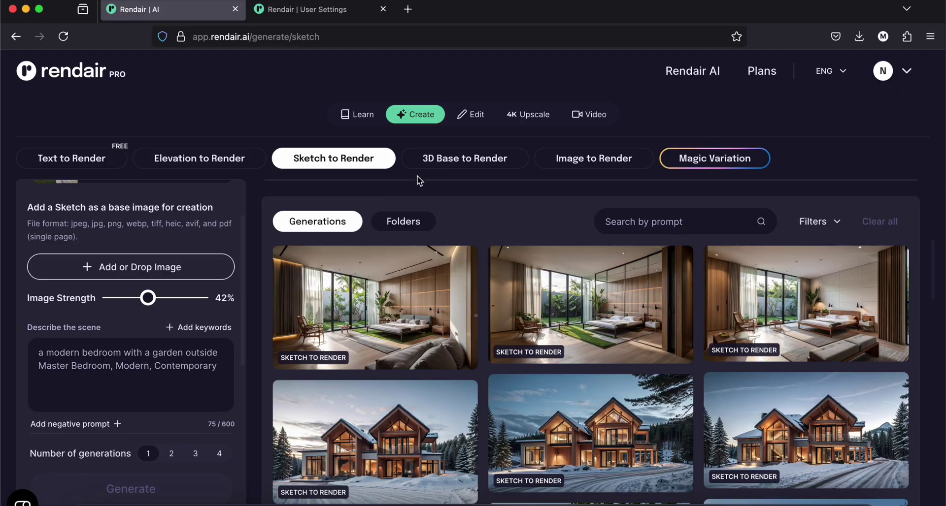
Step: Switch to 3D Base to Render with modern+house+9.jpg as the base image and clear the scene description
left_click(463, 164)
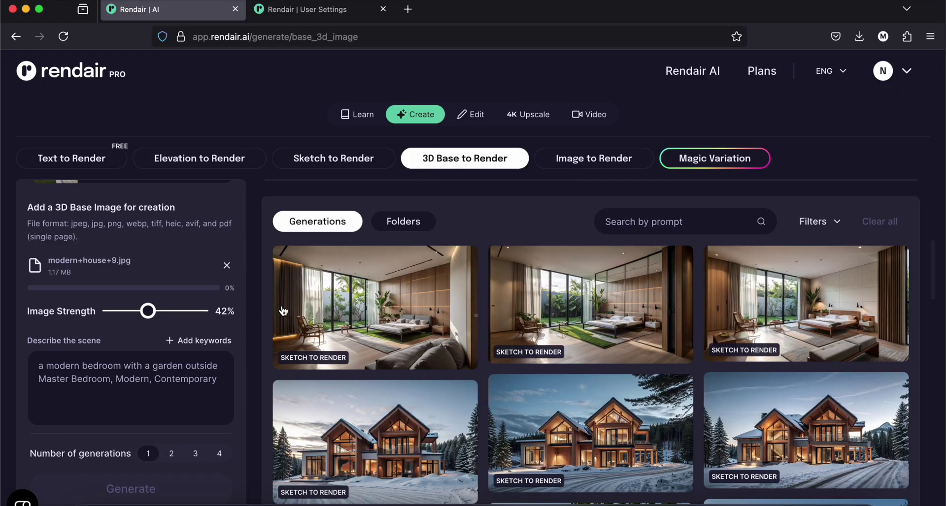
scroll(367, 379, "up", 7)
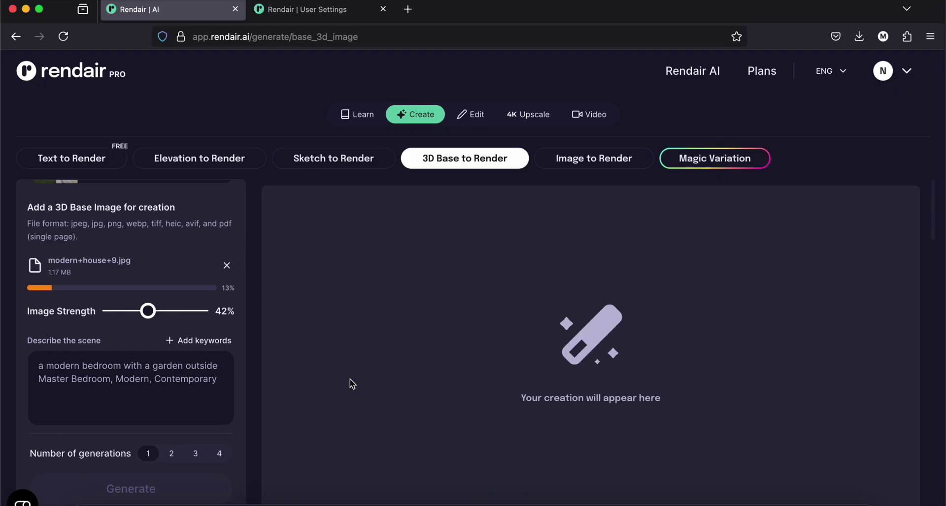
type("a")
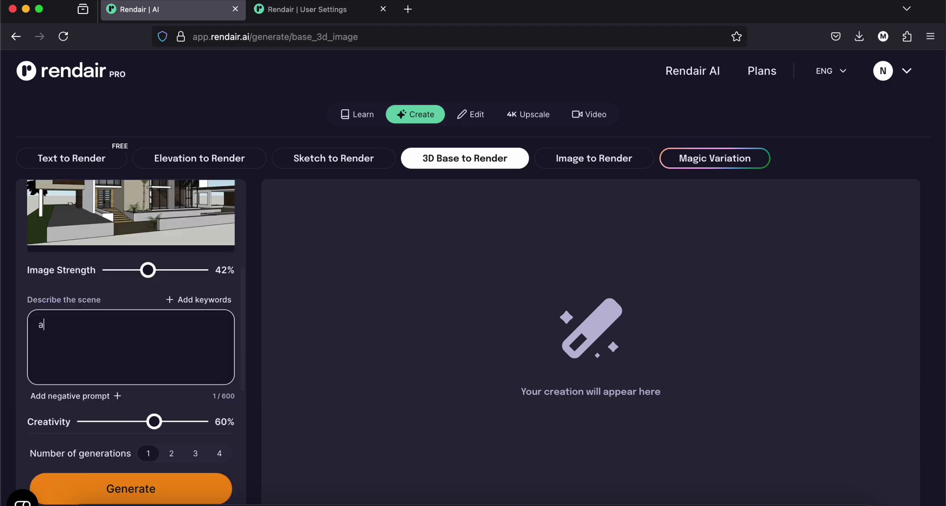
key("BackSpace")
Step: Add the keywords Residential Building, Suburban Area, Modern and Contemporary, and generate 4 renders from the 3D base
left_click(198, 299)
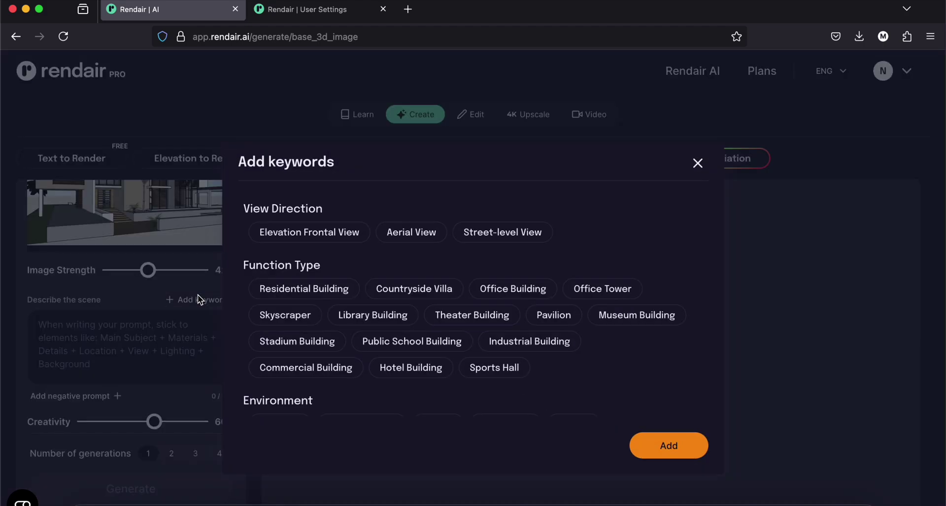
left_click(315, 296)
scroll(360, 330, "down", 5)
left_click(345, 266)
scroll(345, 325, "down", 5)
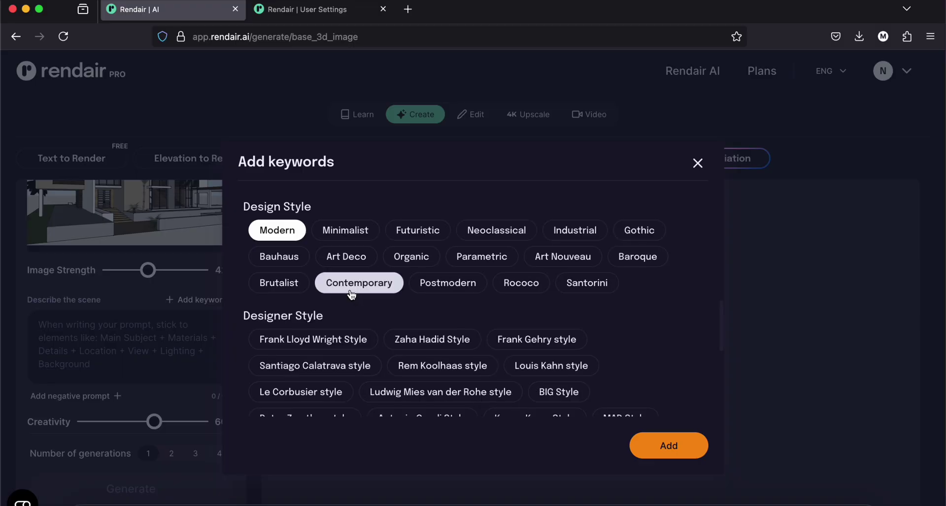
left_click(352, 294)
scroll(376, 326, "down", 5)
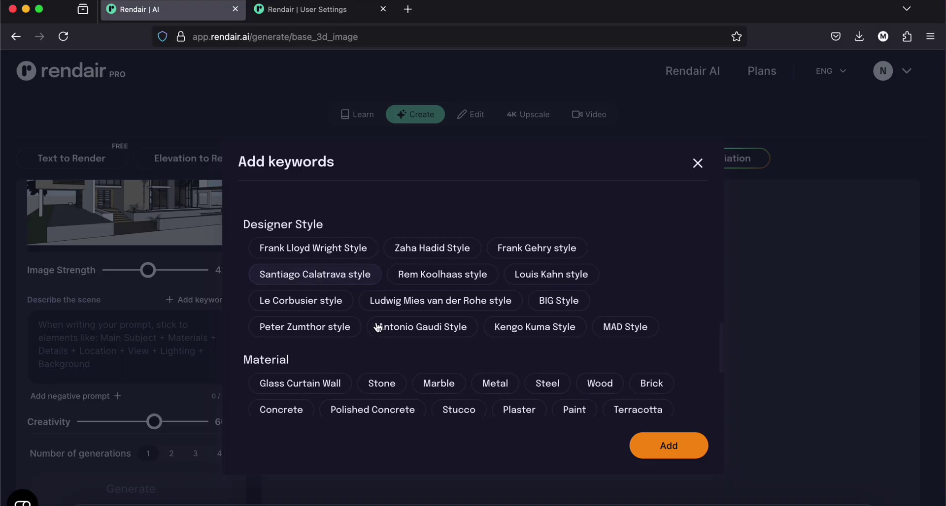
left_click(668, 446)
left_click(219, 454)
left_click(207, 488)
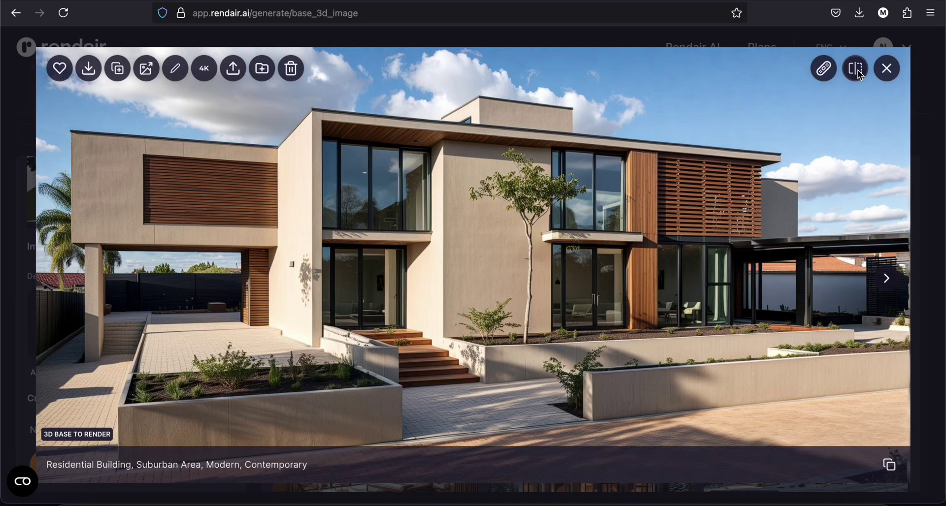
Step: Page through the modern house renders and compare them with the 3D base model in the before/after view
left_click(858, 71)
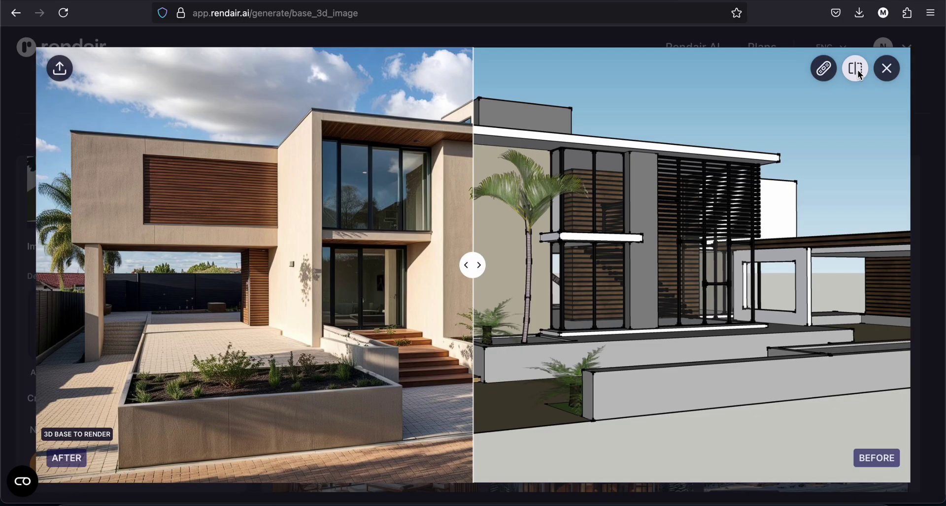
mouse_move(479, 276)
left_mouse_down()
mouse_move(81, 266)
mouse_move(716, 264)
mouse_move(883, 307)
left_mouse_up()
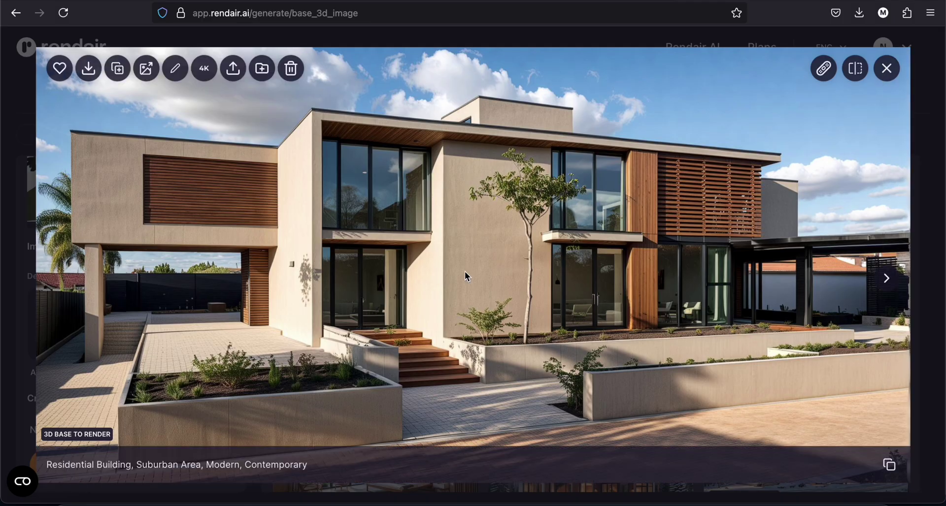
left_click(888, 282)
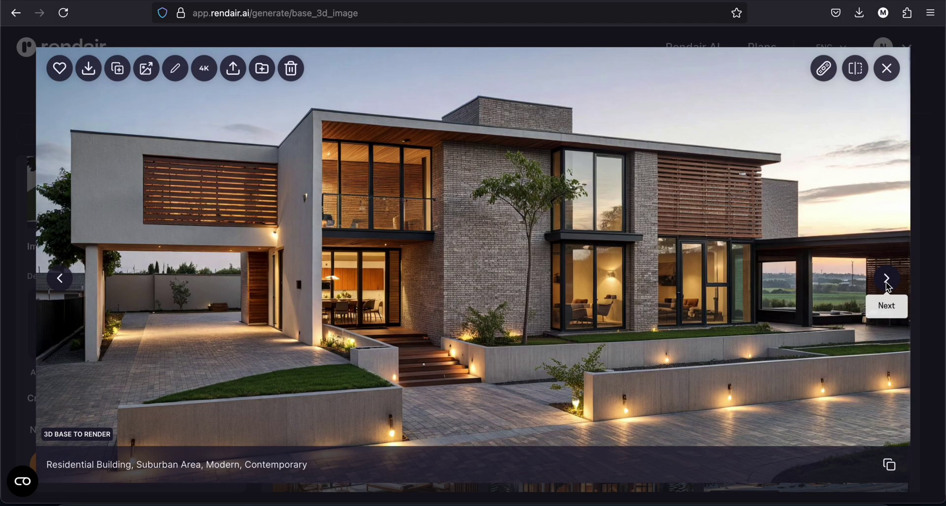
left_click(888, 281)
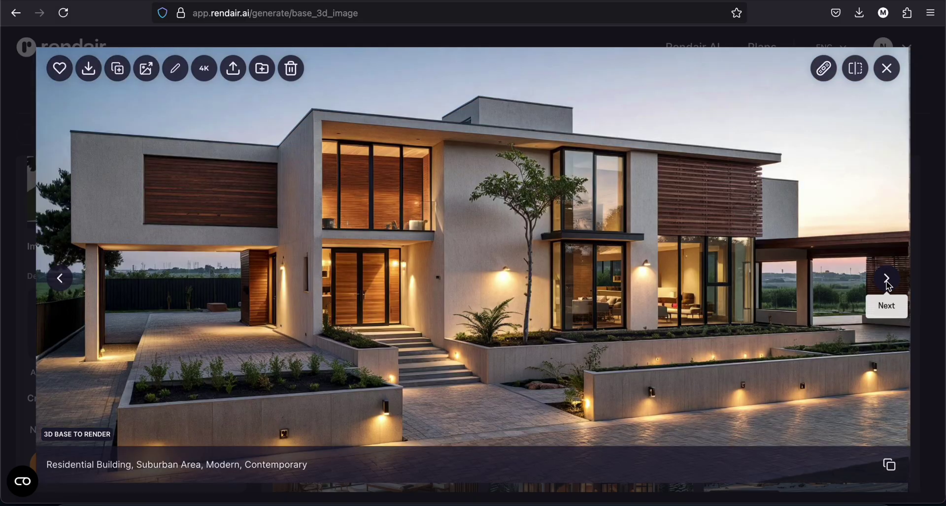
left_click(856, 69)
mouse_move(475, 270)
left_mouse_down()
mouse_move(797, 268)
mouse_move(447, 217)
mouse_move(228, 225)
left_mouse_up()
left_click_drag(228, 225, 158, 224)
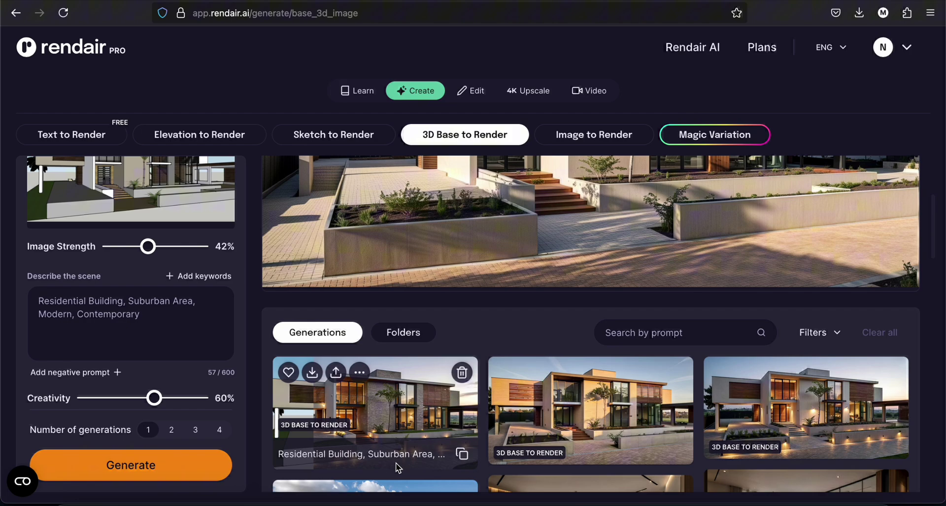
scroll(376, 247, "up", 3)
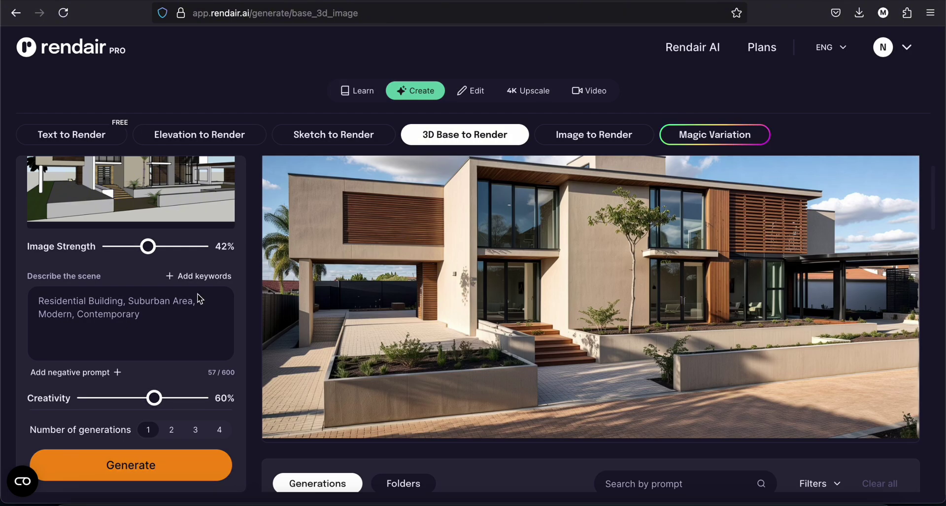
scroll(110, 302, "up", 3)
scroll(140, 316, "down", 2)
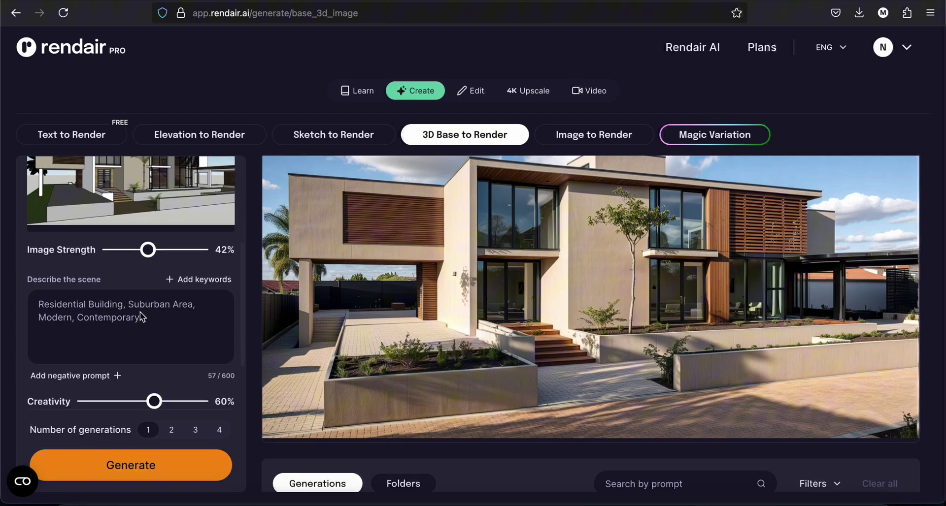
left_click(199, 272)
left_click(166, 314)
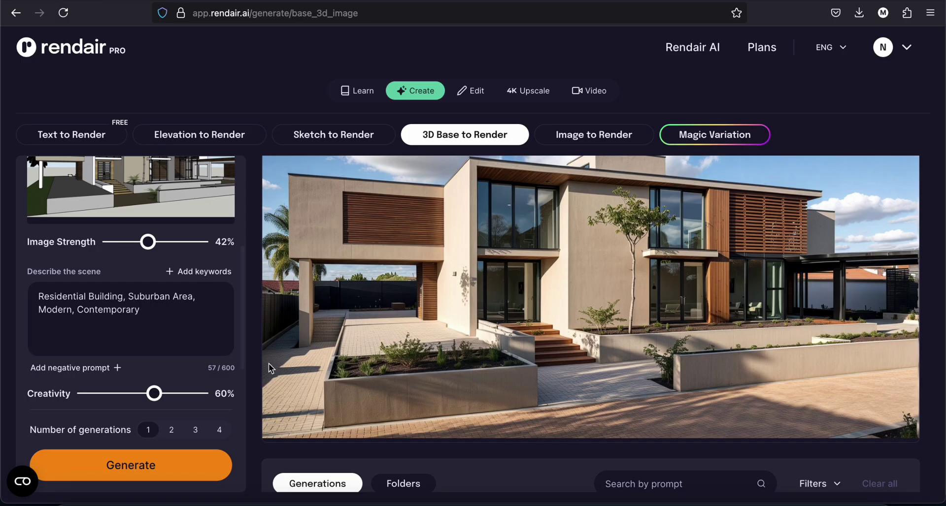
Step: Reopen the modern house renders from the generations gallery and page through their facade and lighting variations
scroll(426, 322, "down", 3)
left_click(383, 419)
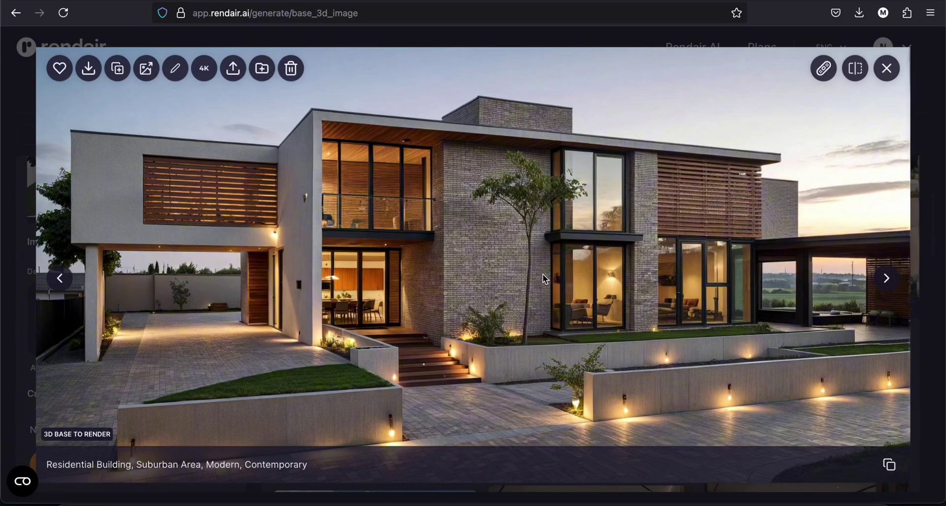
left_click(887, 279)
left_click(888, 280)
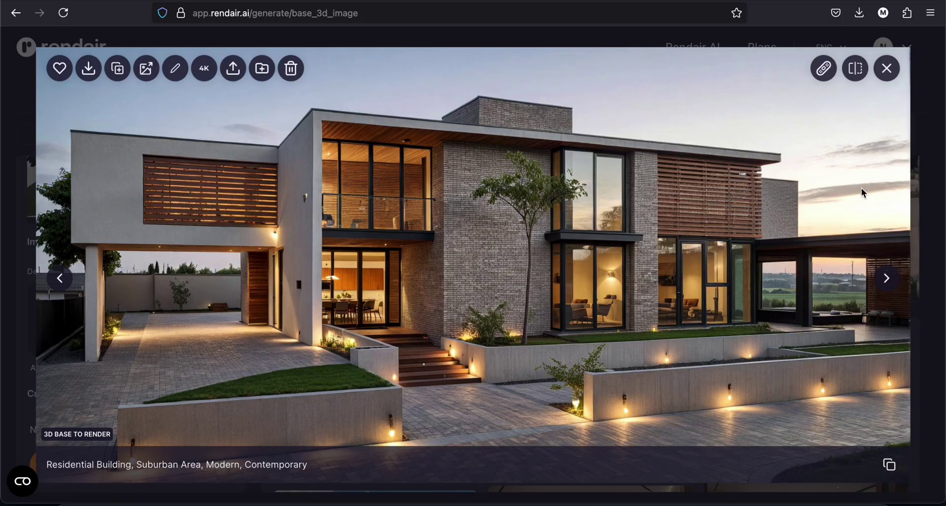
left_click(887, 279)
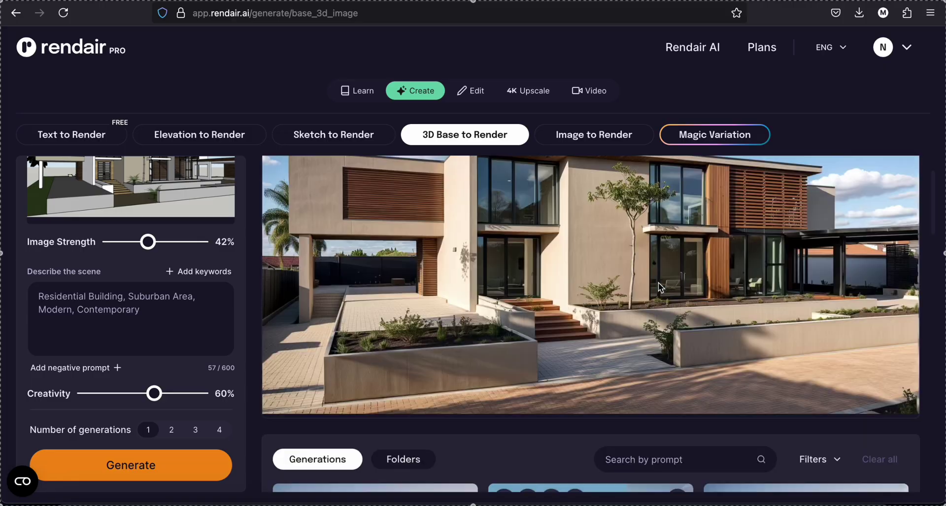
Step: Leave the render creation tools and open the Select and Modify editing tool
scroll(658, 289, "up", 2)
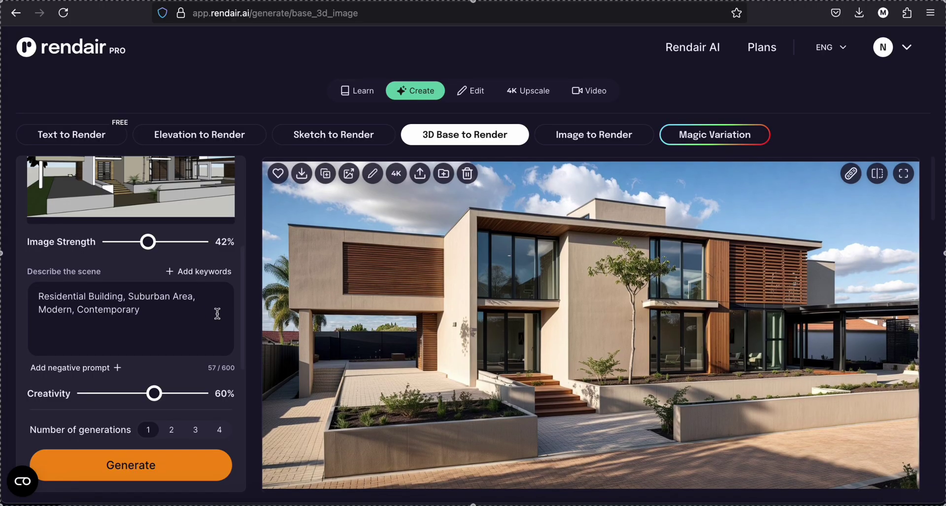
left_click(473, 94)
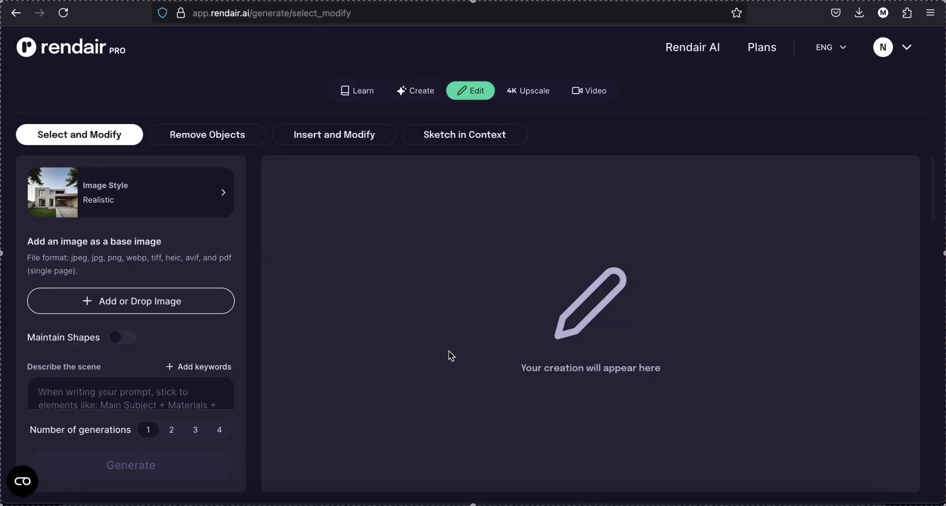
Step: Add the pool house photo as the base image and mask its sky with the Magic Wand
mouse_move(60, 142)
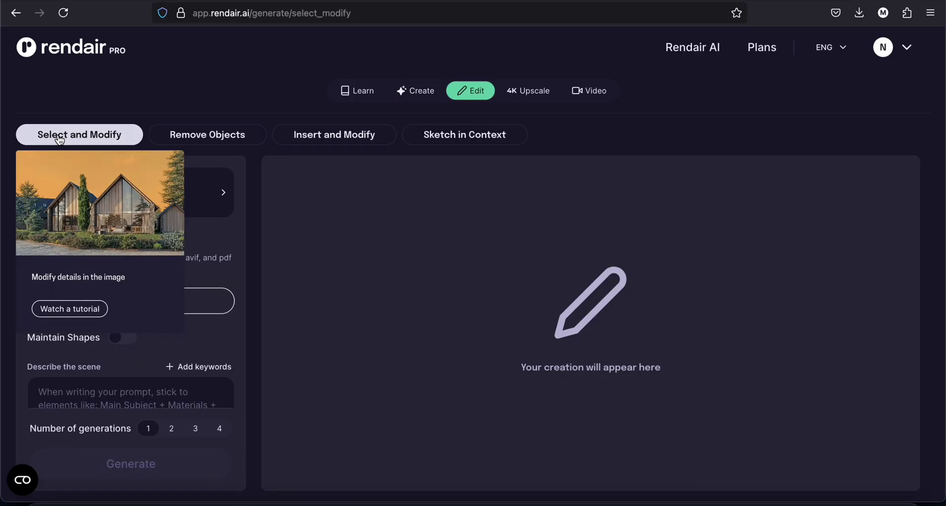
left_click(170, 307)
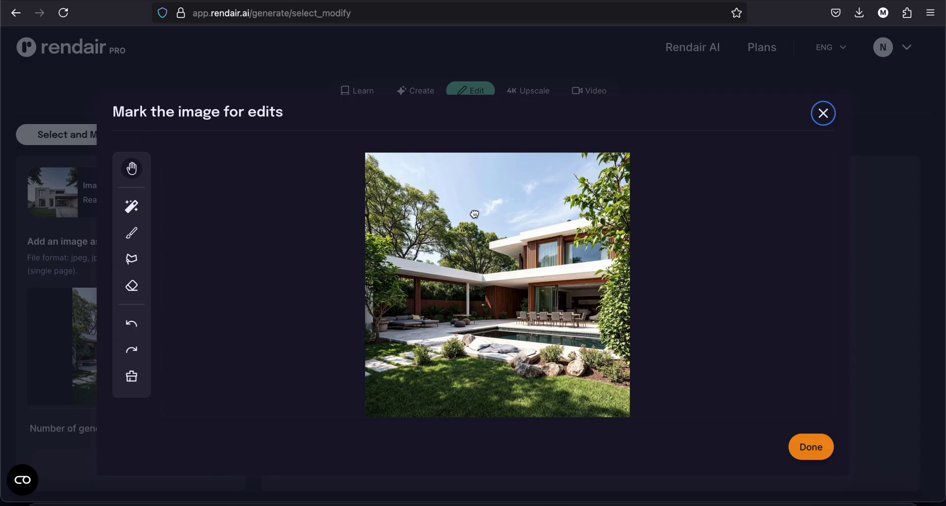
left_click(135, 208)
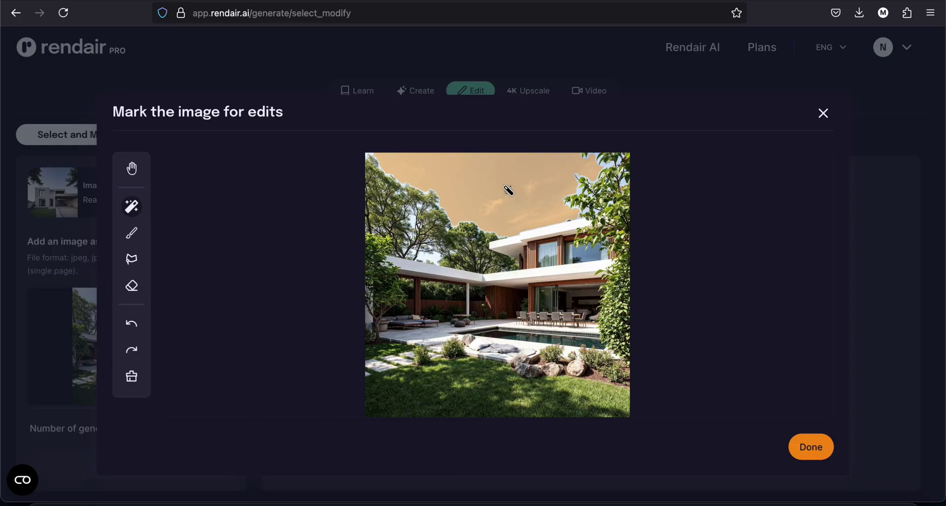
left_click(512, 165)
left_click(809, 446)
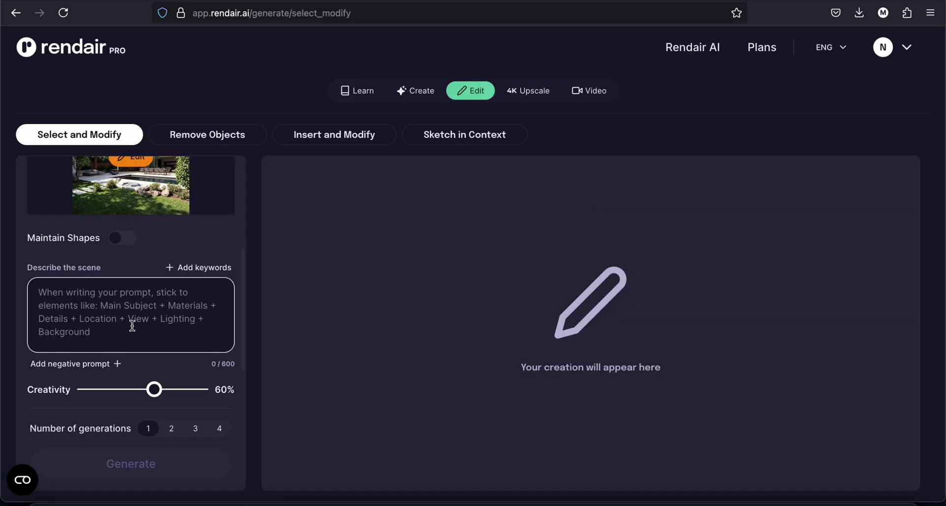
Step: Describe the scene as "cloudy sky, with birds flying" and generate the modified sky renders
scroll(134, 324, "up", 1)
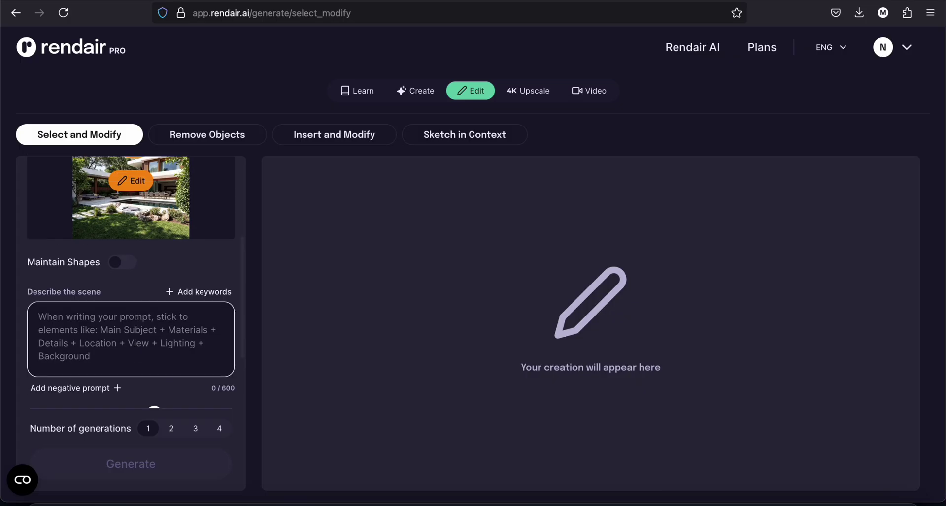
type("cloudy")
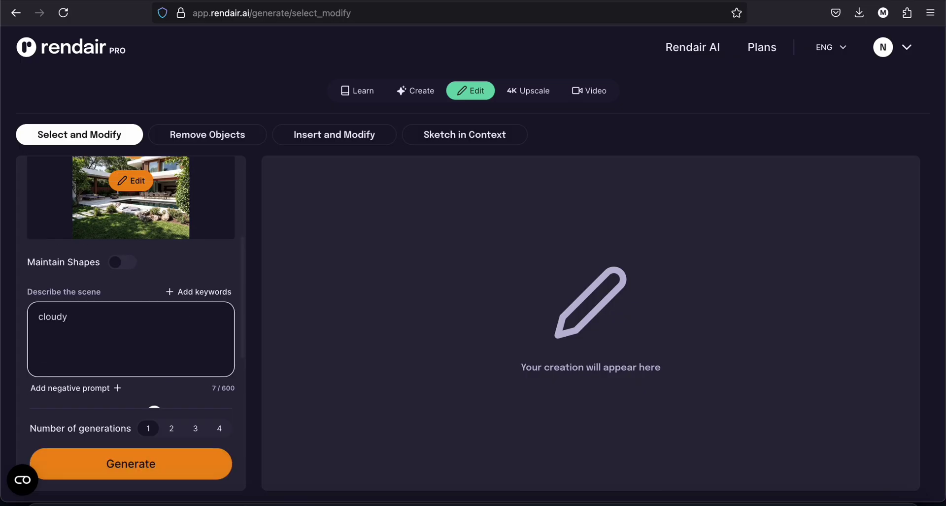
type(" sky, with birds flyings")
key("BackSpace")
left_click(201, 464)
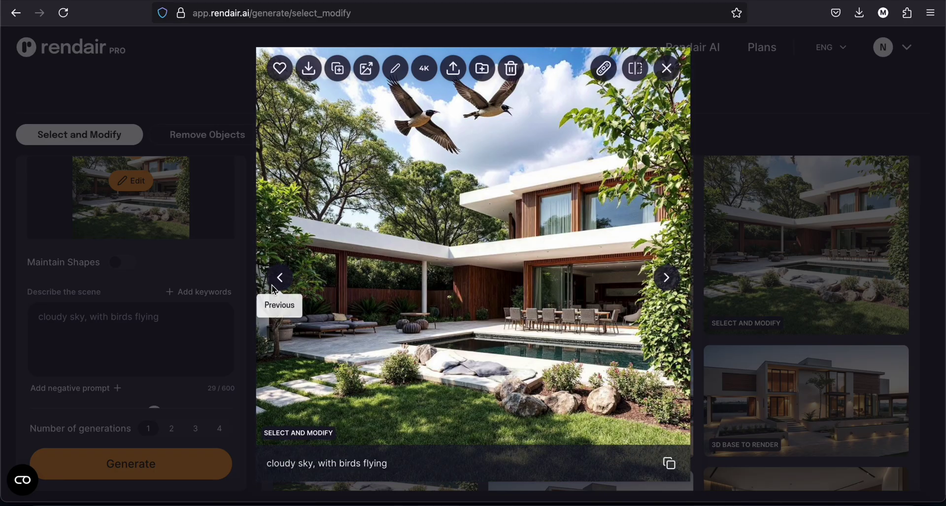
Step: Page through the cloudy sky renders and compare their clouds and birds
left_click(276, 288)
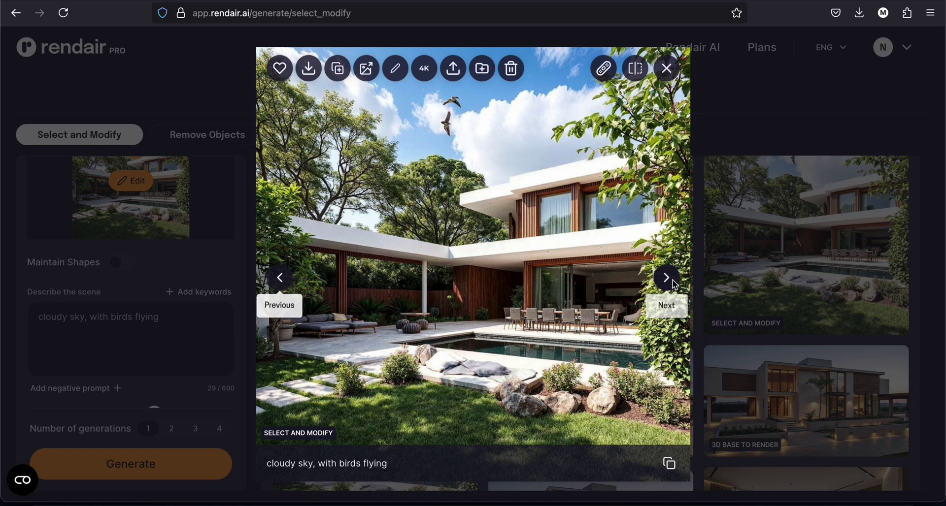
left_click(667, 279)
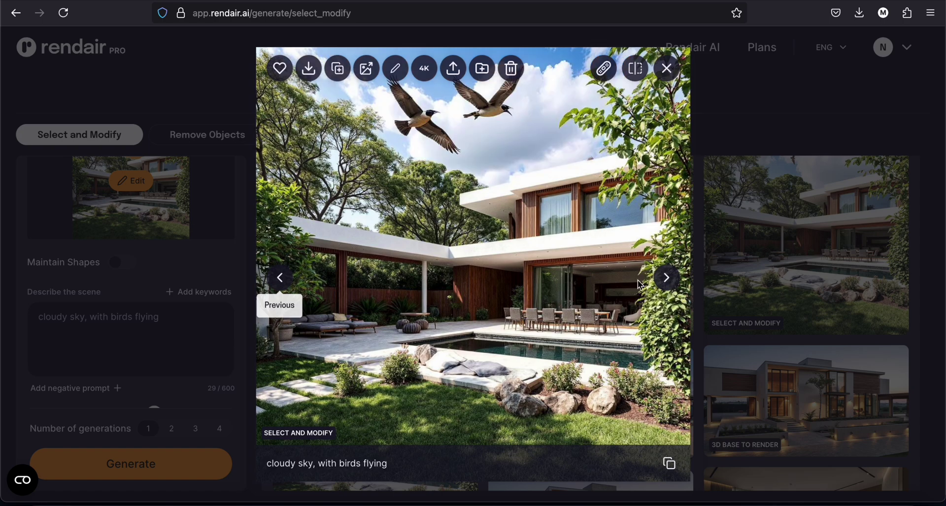
left_click(281, 278)
left_click(281, 279)
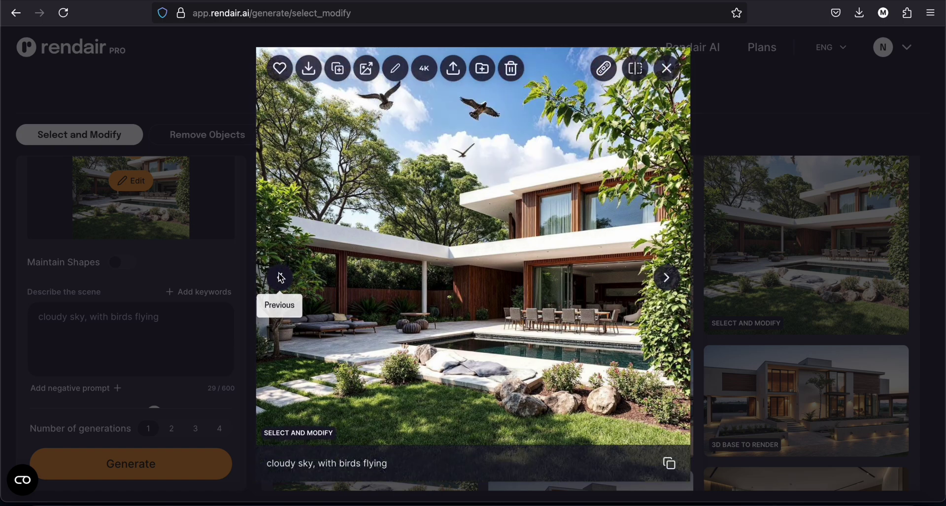
left_click(281, 278)
left_click(279, 274)
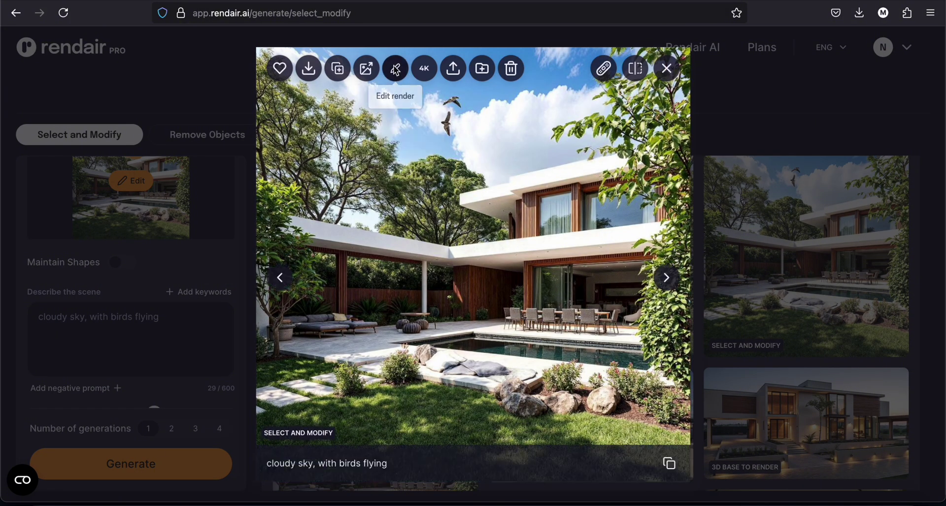
Step: Send the chosen cloudy sky render to Select and Modify and brush a mask over the tree at its right edge
mouse_move(367, 71)
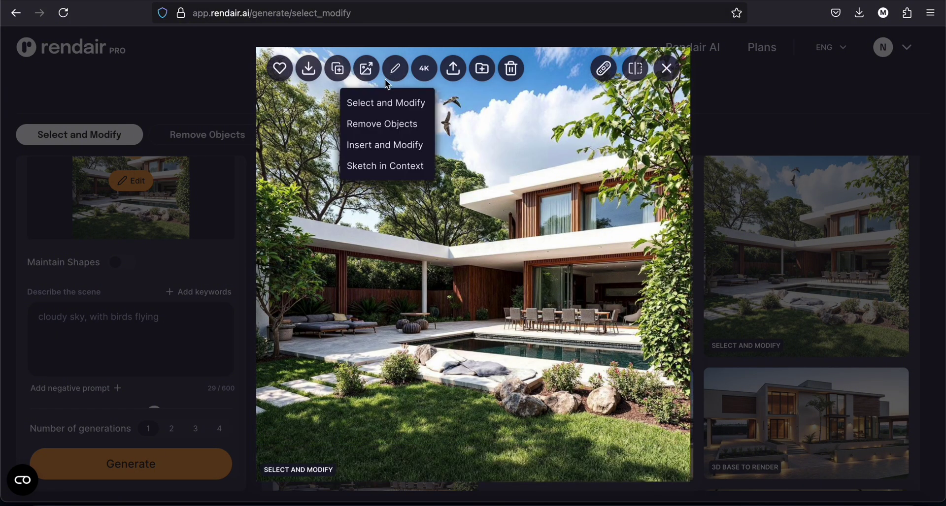
left_click(365, 104)
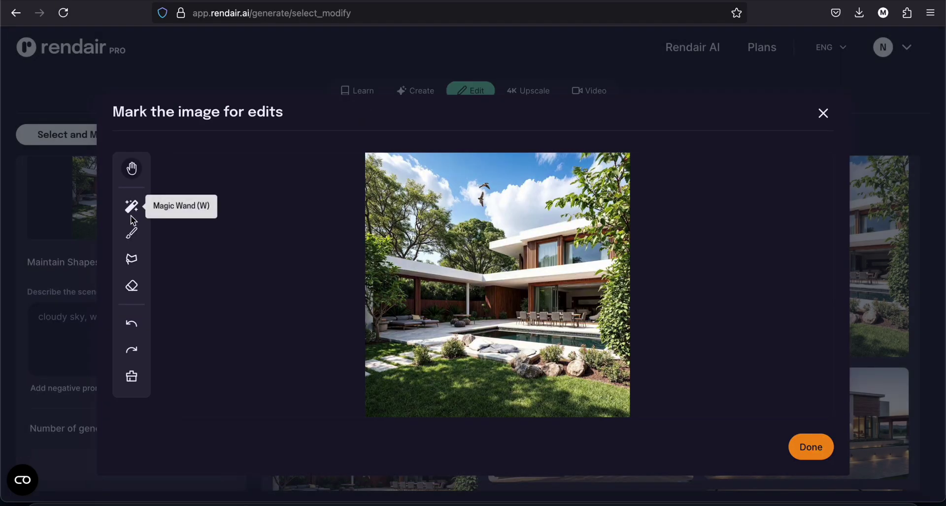
left_click(133, 235)
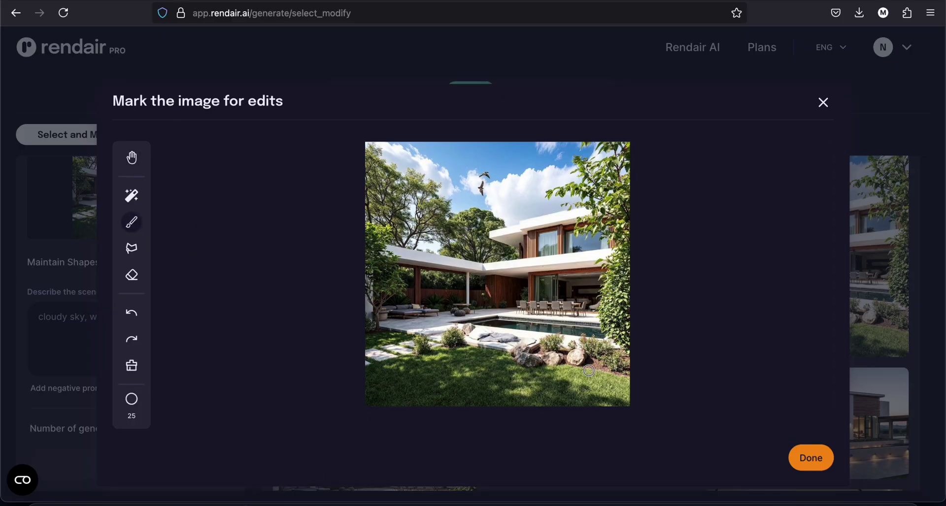
mouse_move(625, 146)
left_mouse_down()
mouse_move(581, 146)
mouse_move(577, 172)
mouse_move(590, 181)
mouse_move(567, 216)
mouse_move(611, 340)
mouse_move(612, 170)
mouse_move(620, 261)
left_mouse_up()
left_click(810, 458)
Step: Replace the scene description with "palm tree" and generate renders for the masked tree area
triple_click(123, 329)
type("palm tree")
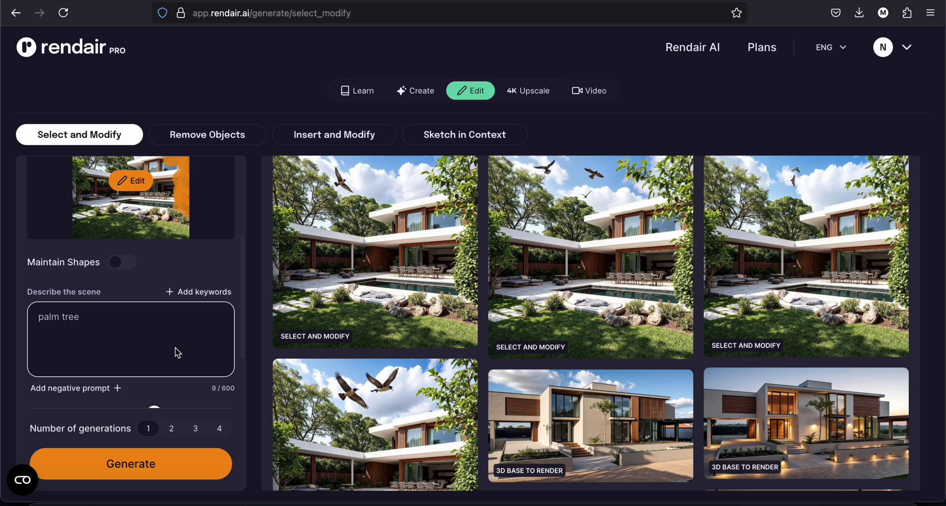
scroll(178, 353, "down", 2)
left_click(181, 482)
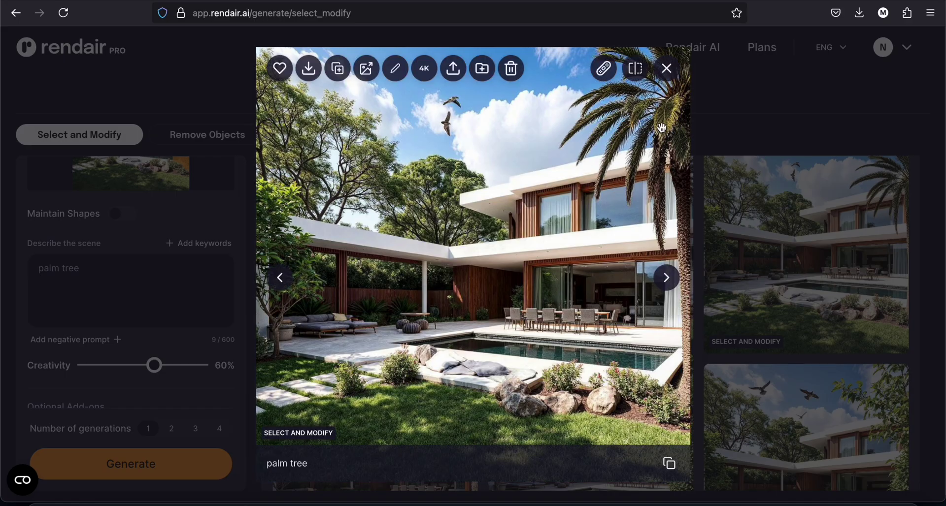
Step: Compare the palm tree renders with the original in the before/after view and review the variations from the gallery
left_click(635, 69)
left_click_drag(476, 266, 702, 232)
left_click_drag(701, 290, 687, 269)
left_click(635, 69)
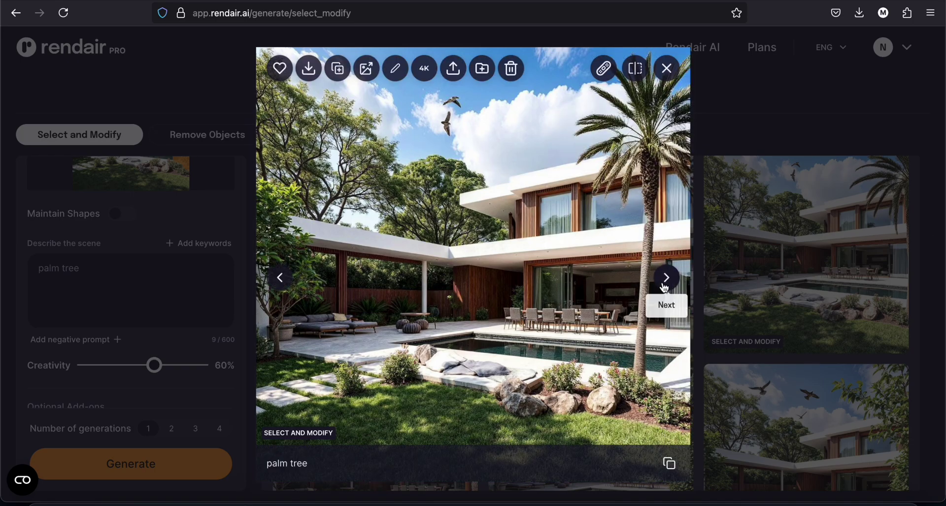
left_click(636, 68)
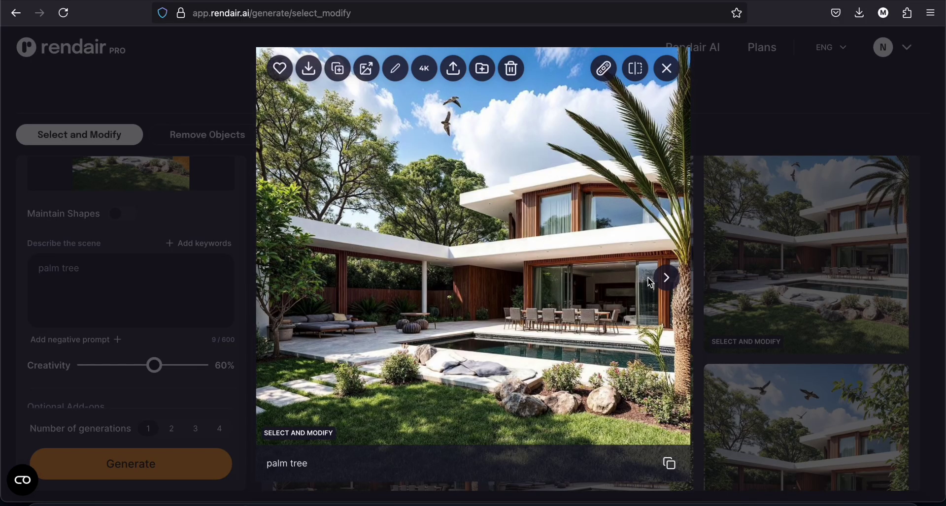
left_click(765, 297)
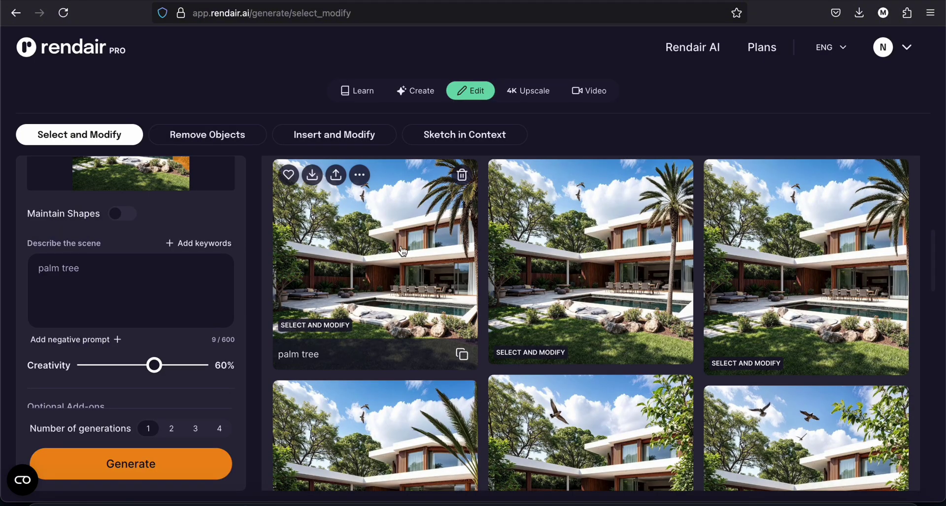
left_click(403, 252)
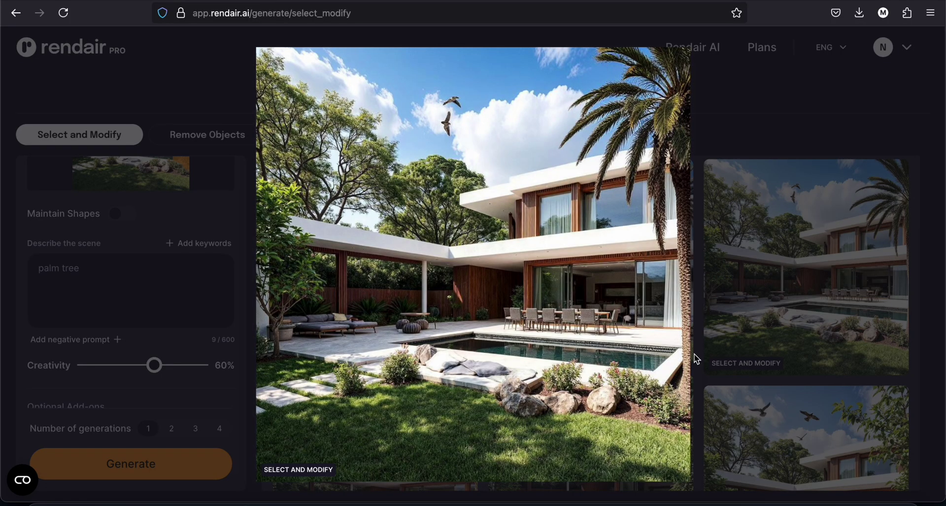
left_click(743, 364)
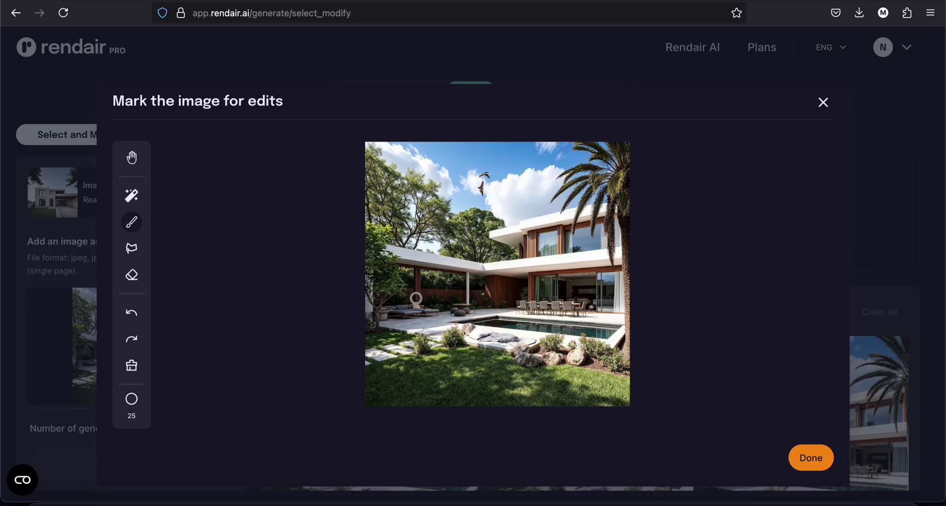
Step: Brush a mask beside the seating area in the palm tree render, describe "a man playing his son" and generate 4 images
left_click_drag(404, 290, 424, 325)
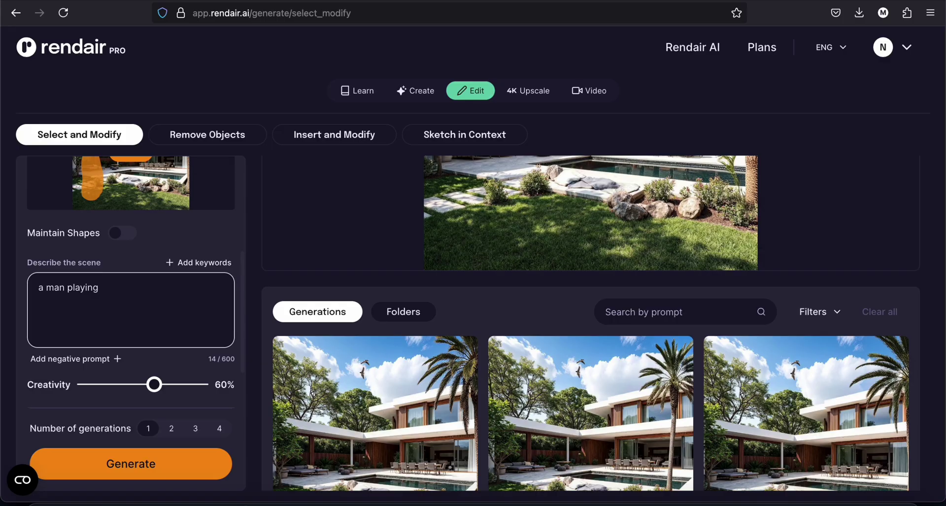
left_click(220, 429)
left_click(180, 473)
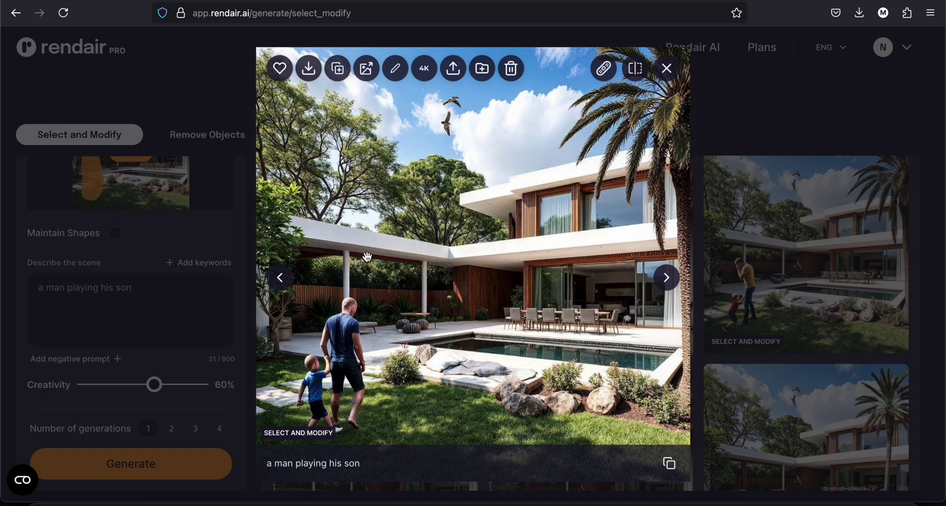
Step: Page through the father and son renders, compare the figures in each variation and close the viewer
left_click(279, 278)
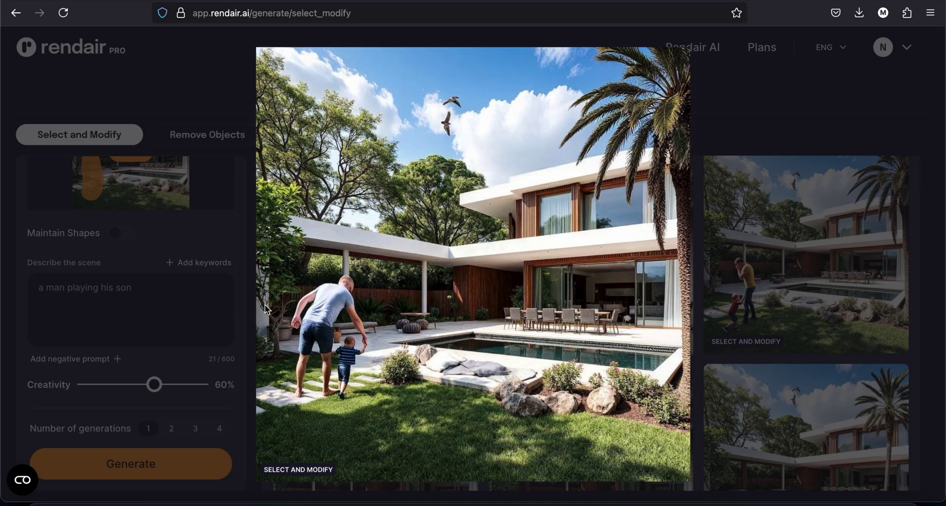
left_click(673, 282)
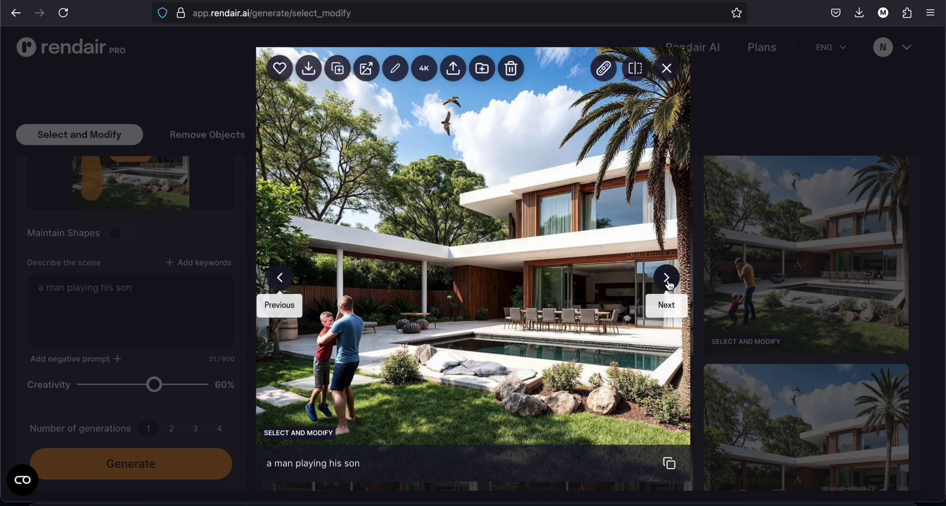
left_click(673, 281)
left_click(280, 277)
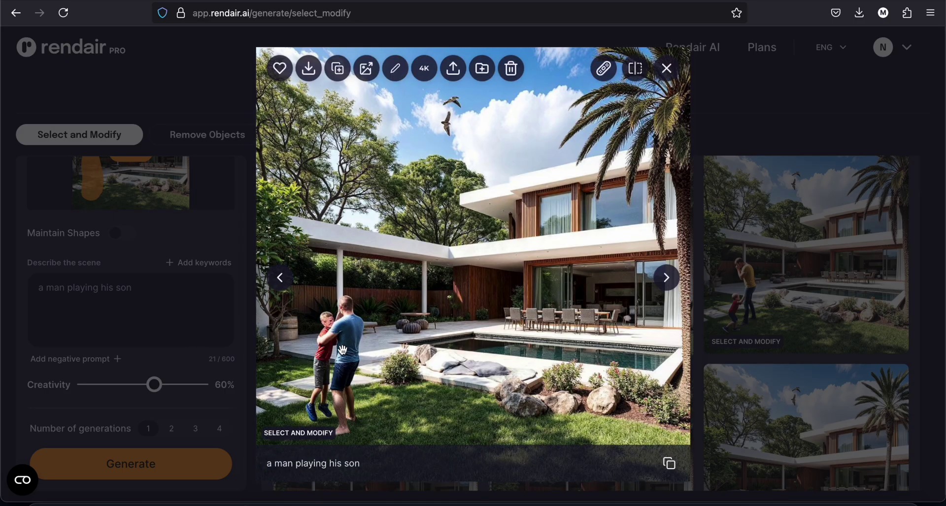
left_click(668, 280)
left_click(667, 279)
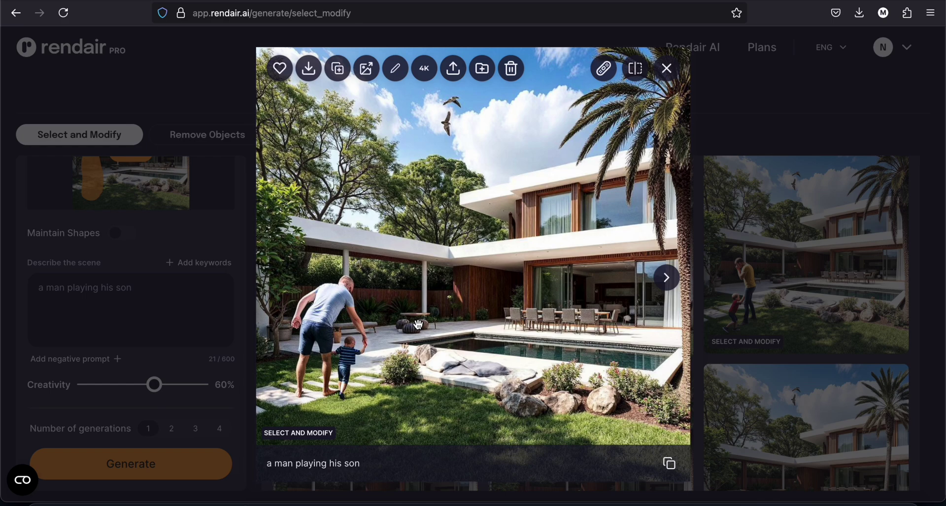
left_click(745, 75)
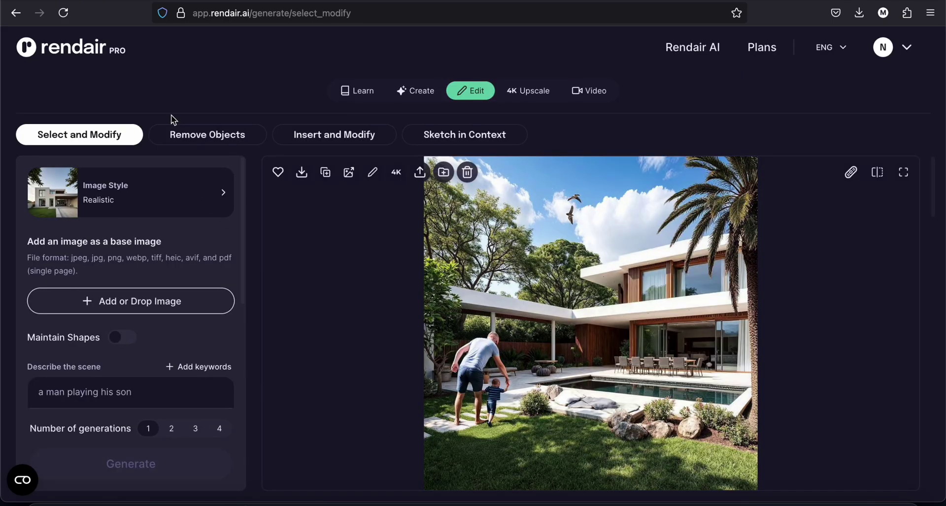
Step: Use Remove Objects on the forest villa image, masking the tall tree to the right of the house, and generate
left_click(208, 140)
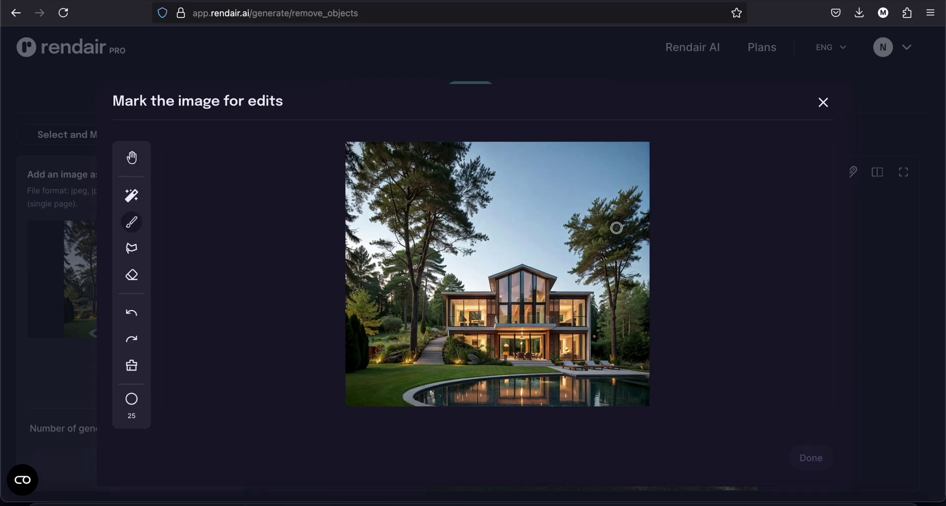
mouse_move(607, 202)
left_mouse_down()
mouse_move(568, 224)
mouse_move(593, 223)
left_mouse_up()
mouse_move(637, 200)
left_mouse_down()
mouse_move(606, 281)
mouse_move(620, 362)
left_mouse_up()
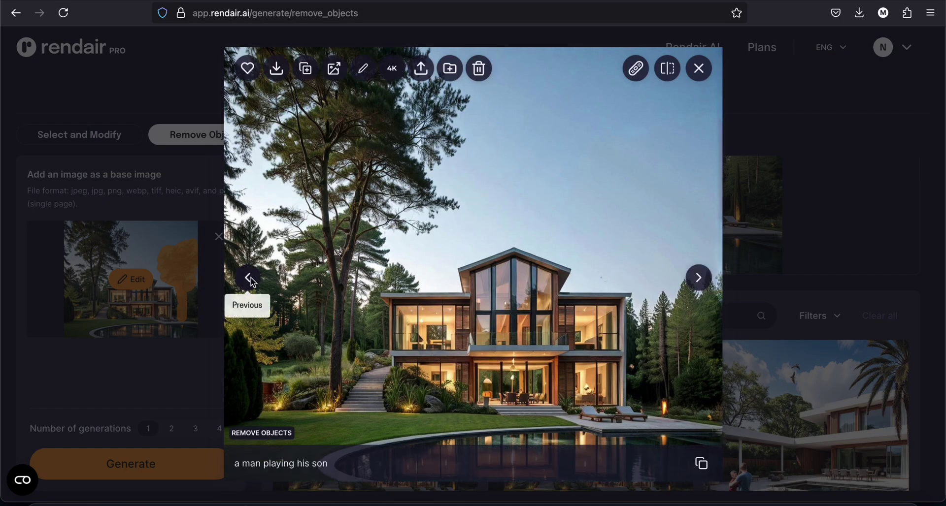
Step: Compare the villa render without the right-hand tree against the original in the before/after view
left_click(253, 284)
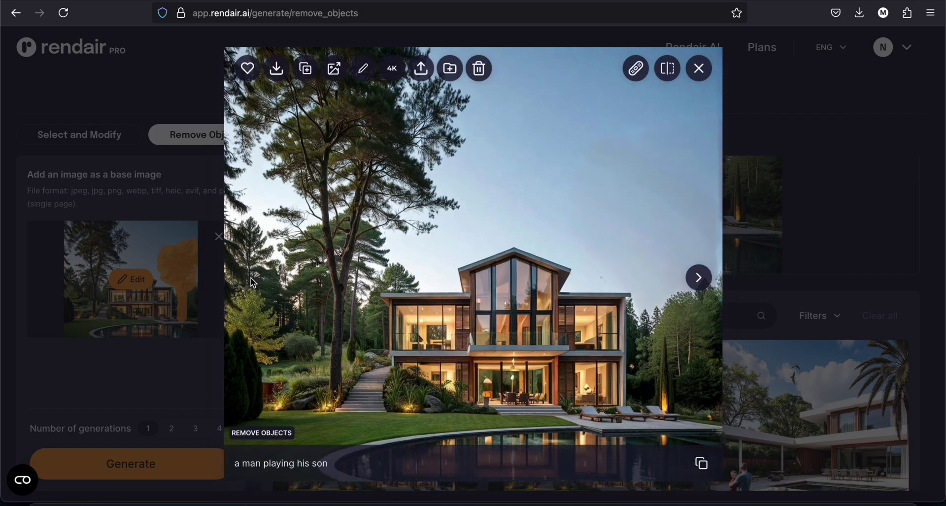
left_click(667, 69)
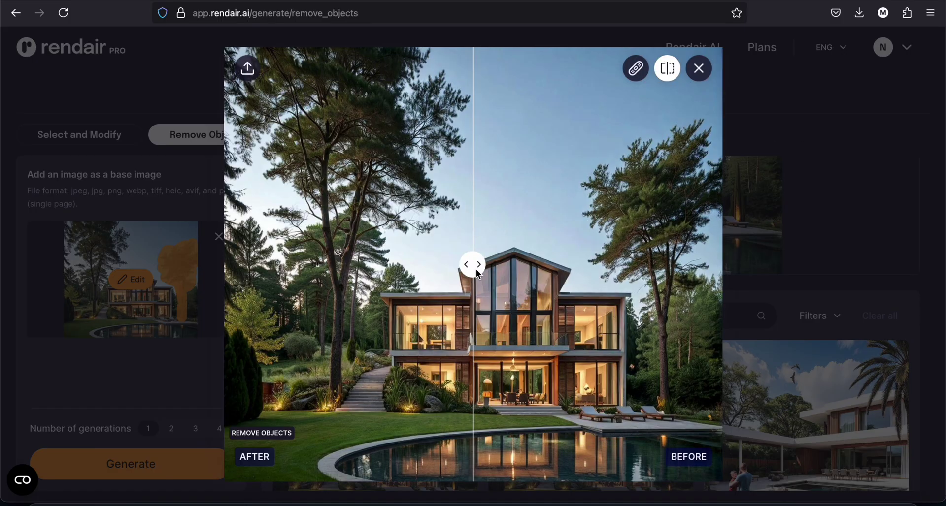
left_click_drag(473, 266, 724, 331)
left_click_drag(725, 331, 667, 325)
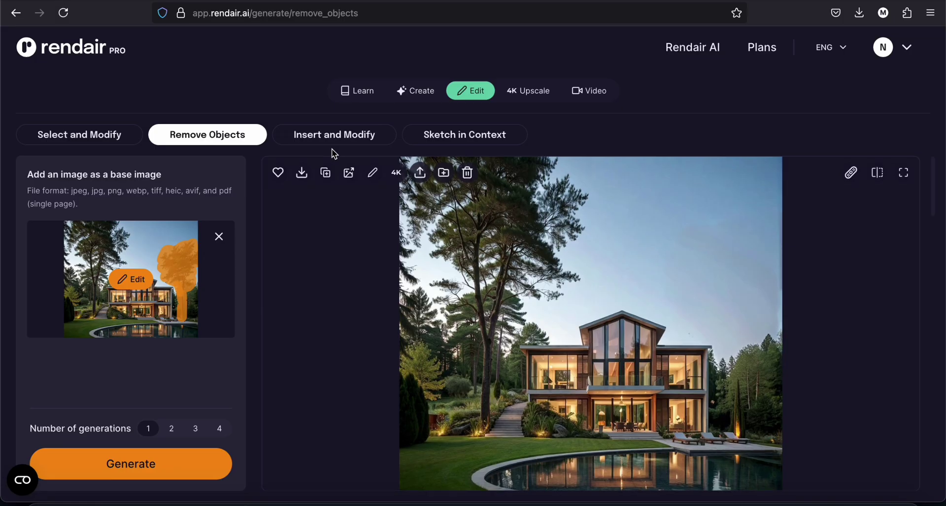
Step: Open Insert and Modify and replace the scene description with "a woman walking"
mouse_move(303, 141)
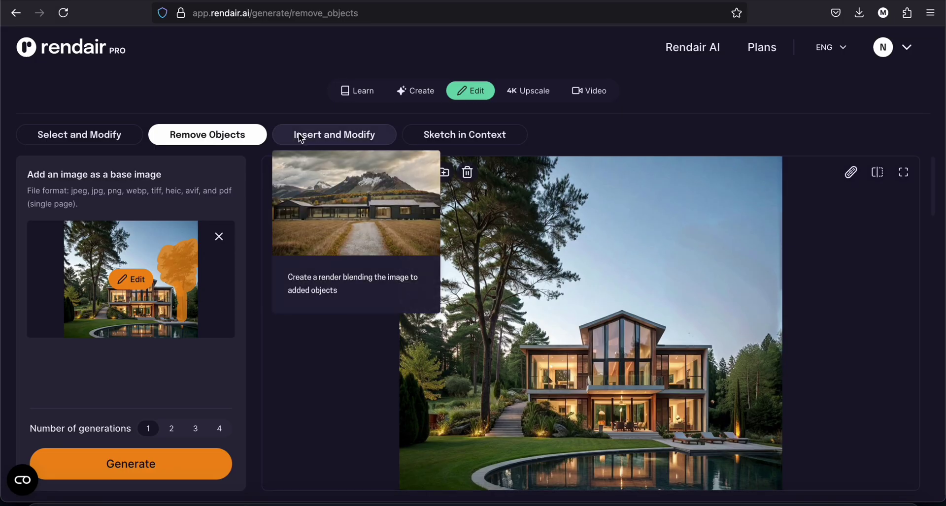
left_click(302, 140)
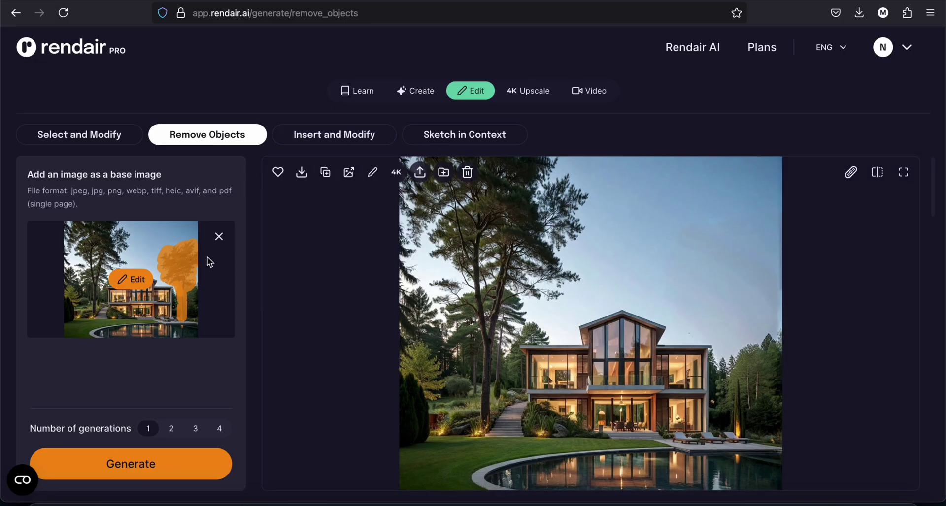
left_click(158, 299)
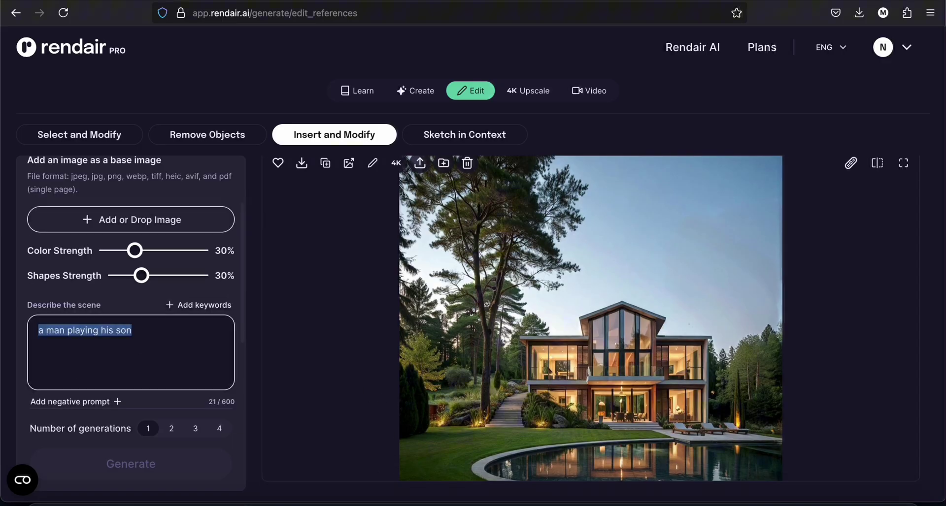
key("BackSpace")
type("a wom")
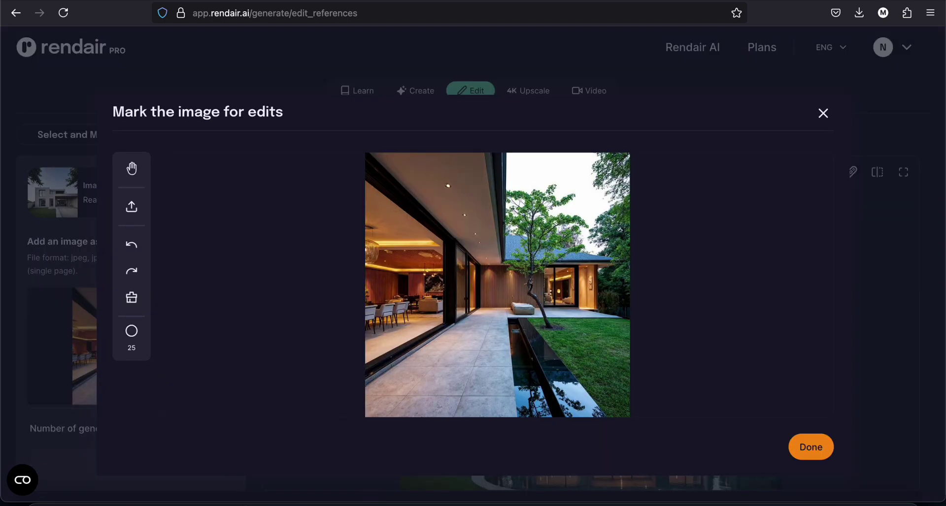
Step: Shrink the walking woman picture, place it on the terrace before the far lit room and remove its background
left_click_drag(487, 247, 486, 240)
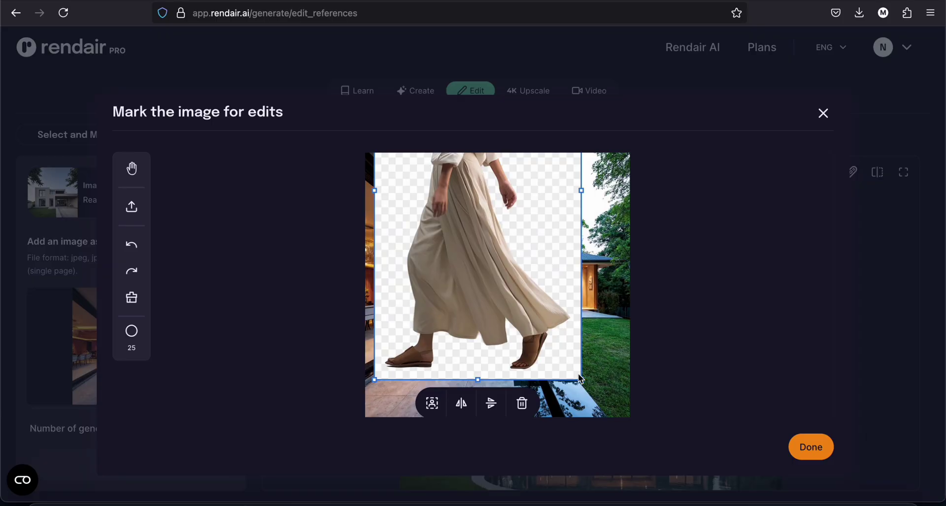
left_click_drag(582, 381, 603, 309)
left_click_drag(625, 220, 610, 268)
left_click(611, 302)
scroll(603, 302, "up", 3)
left_click_drag(592, 305, 588, 283)
left_click_drag(606, 246, 573, 282)
left_click_drag(590, 254, 567, 289)
left_click(503, 355)
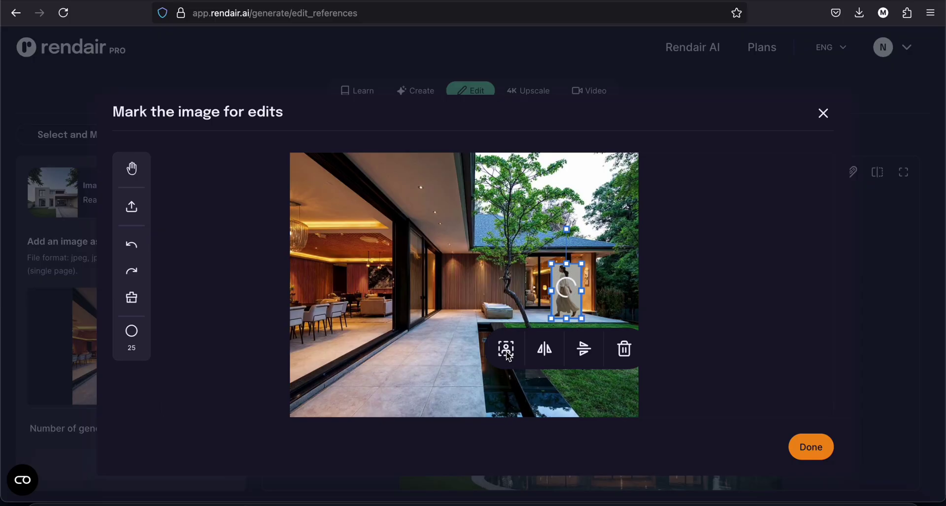
Step: Apply the inserted woman to the base image, generate the render and inspect the result
left_click(808, 451)
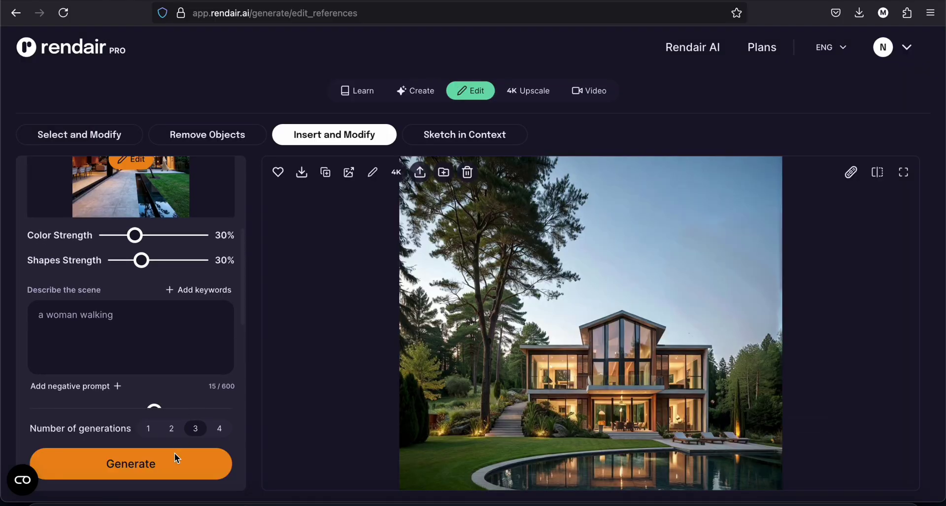
left_click(169, 463)
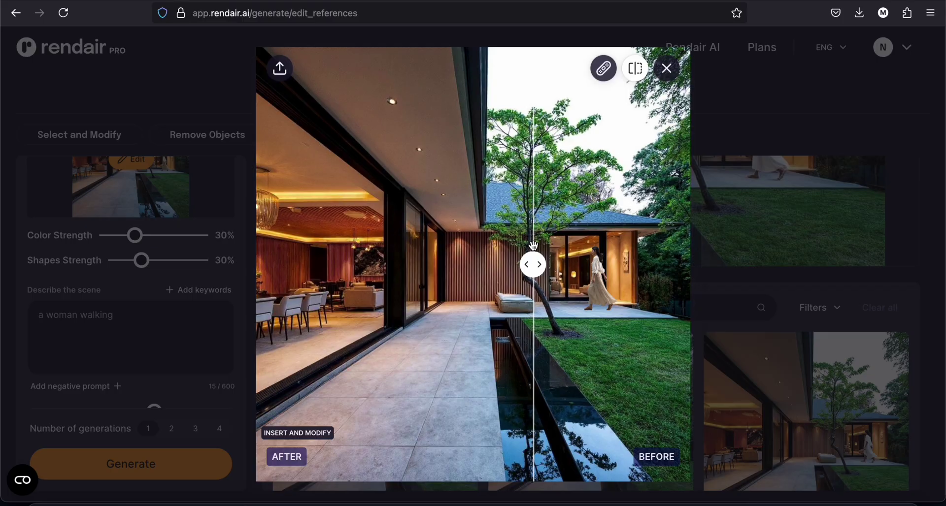
left_click_drag(534, 245, 667, 313)
left_click_drag(667, 313, 602, 312)
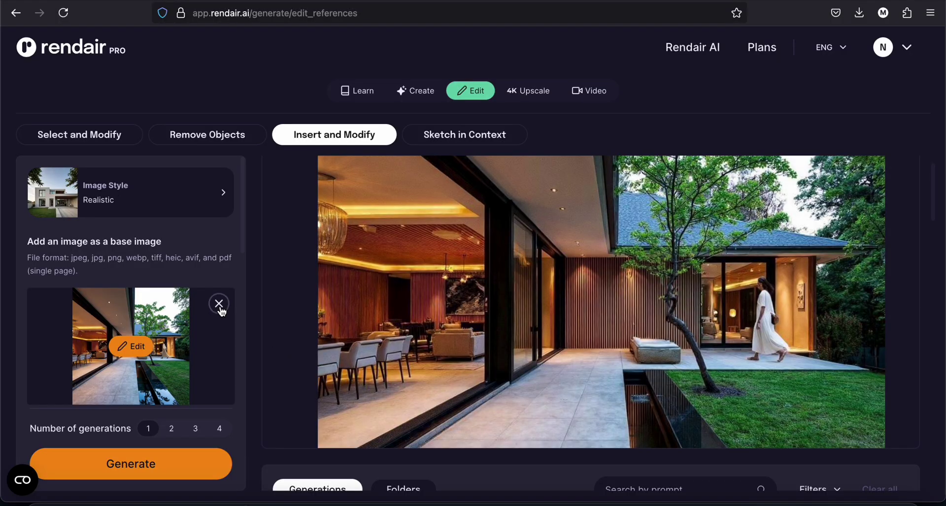
Step: Replace the base image with the ivy-covered villa and place the potted plants, background removed, on the lawn's front left corner
left_click(220, 304)
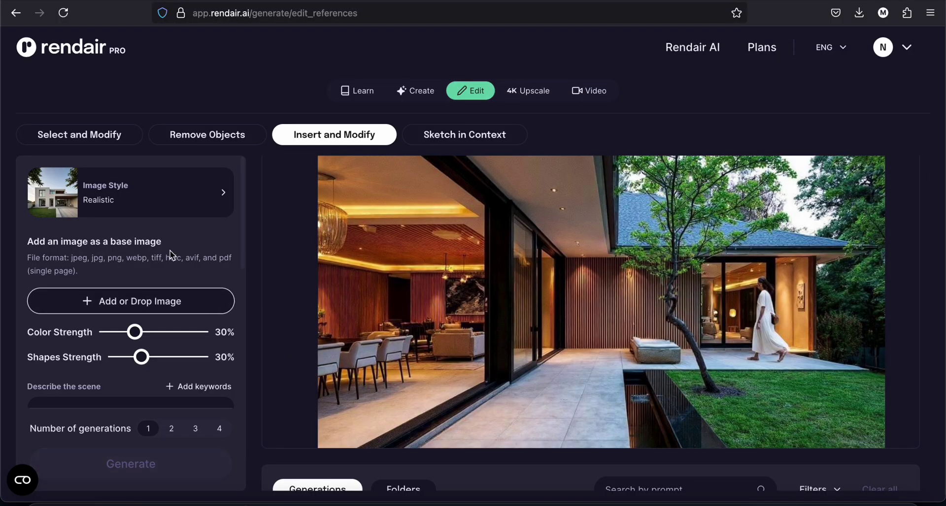
left_click(174, 302)
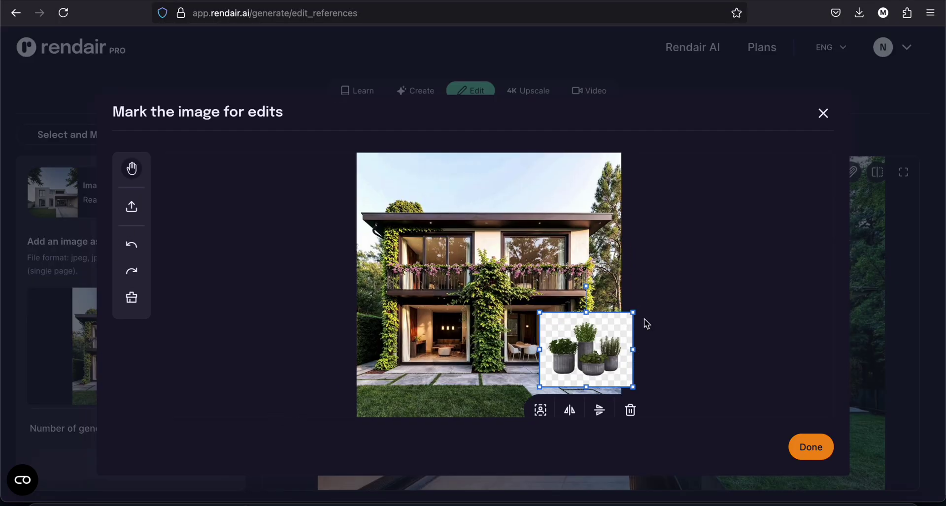
left_click_drag(594, 350, 411, 380)
left_click(365, 407)
left_click(821, 457)
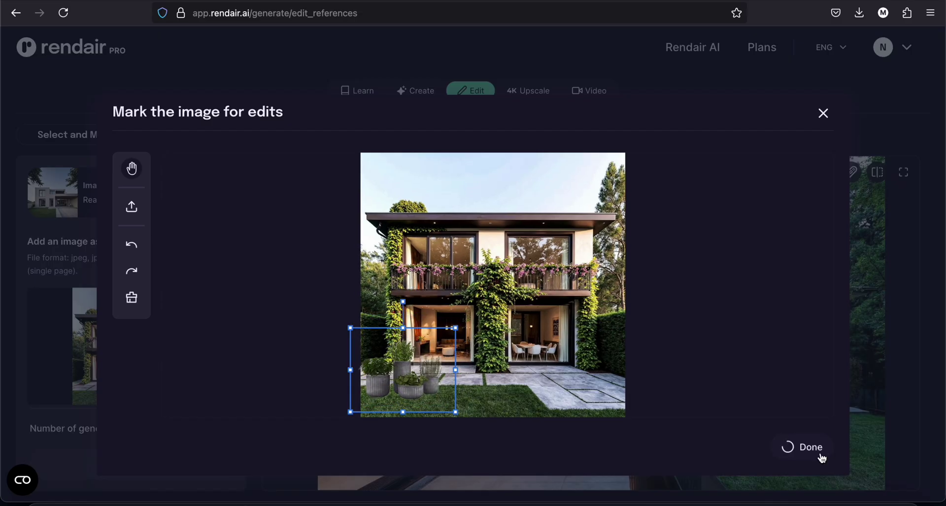
Step: Describe the scene as "outdoor planter" and generate the render
type("outdoor planter, plants")
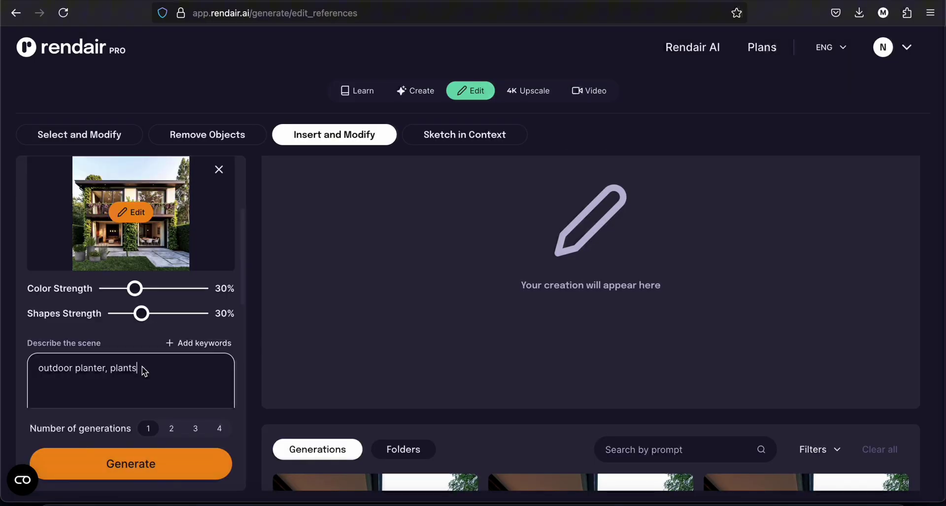
double_click(144, 371)
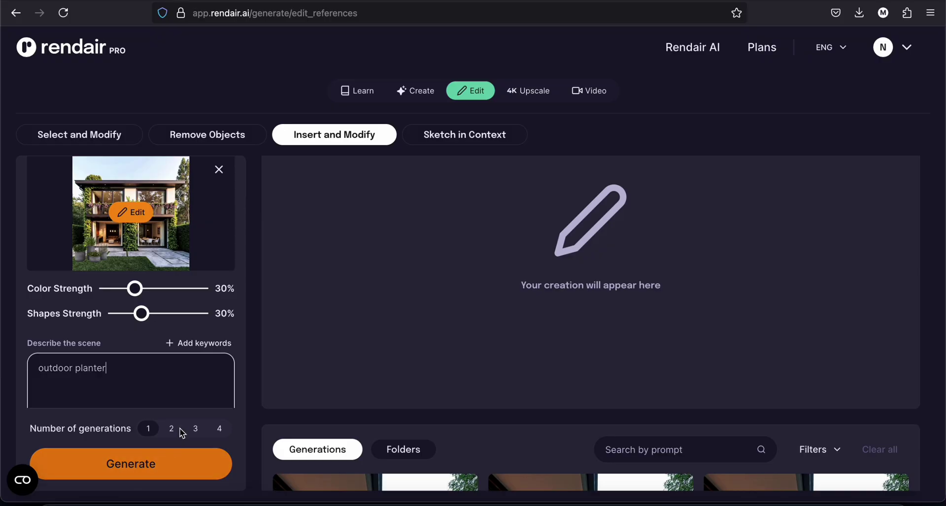
left_click(185, 460)
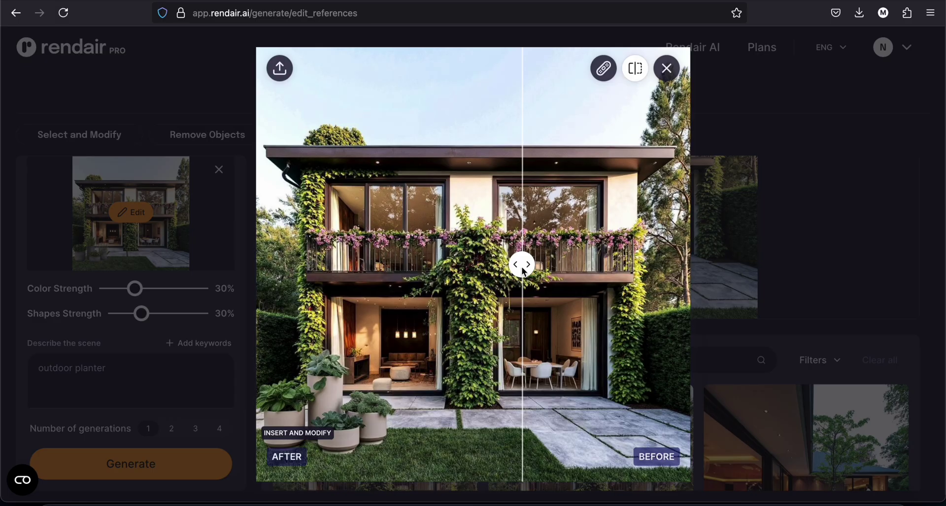
Step: Page through the planter renders and compare one with the original in the before/after view
mouse_move(524, 272)
left_mouse_down()
mouse_move(197, 266)
mouse_move(521, 272)
left_mouse_up()
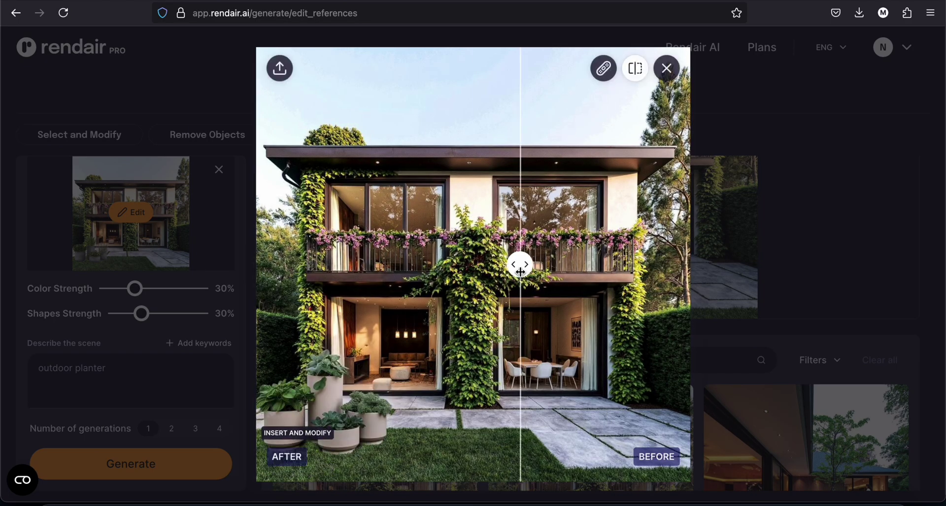
left_click(666, 279)
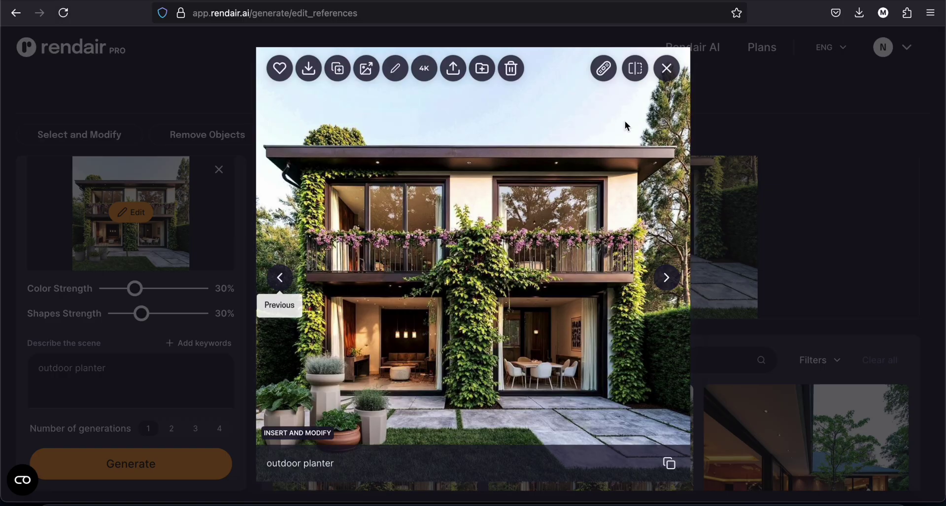
left_click(635, 70)
left_click_drag(452, 271, 477, 276)
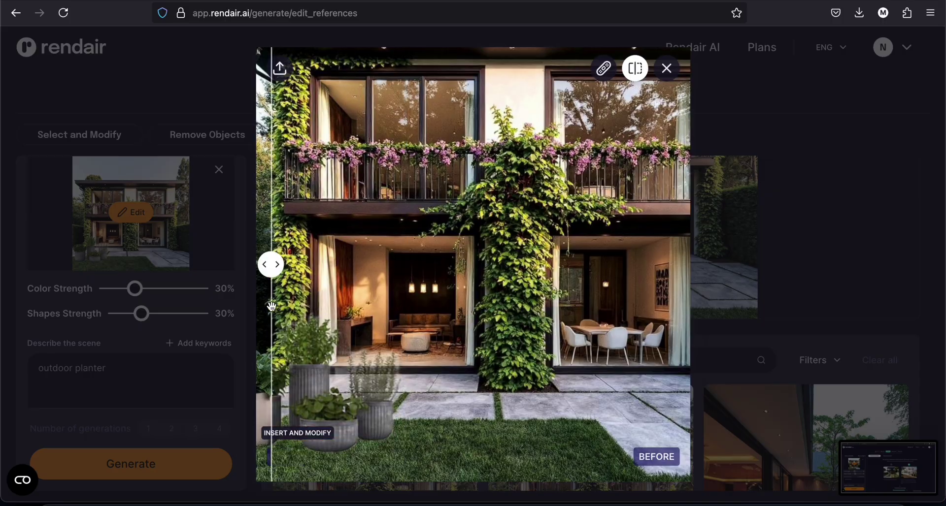
left_click_drag(481, 276, 276, 276)
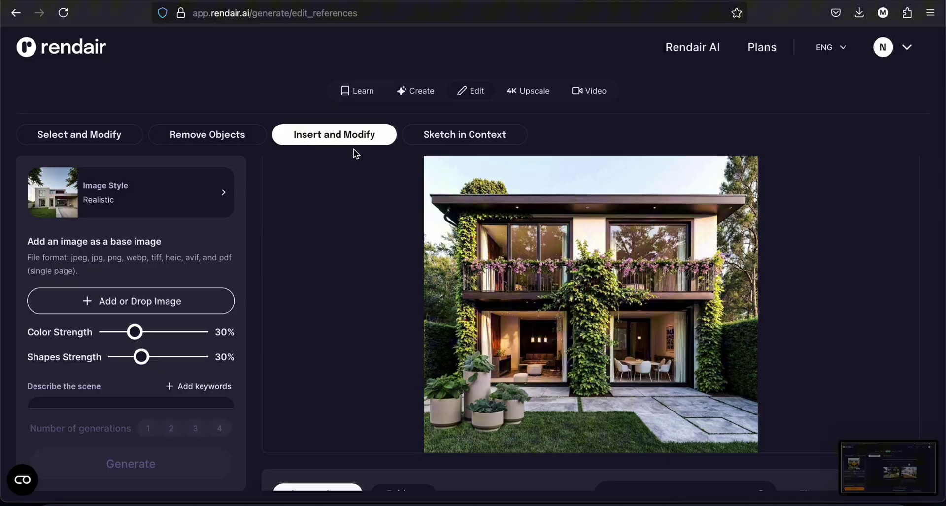
Step: Open Sketch in Context and upload the single-storey modern villa as the base image
left_click(468, 138)
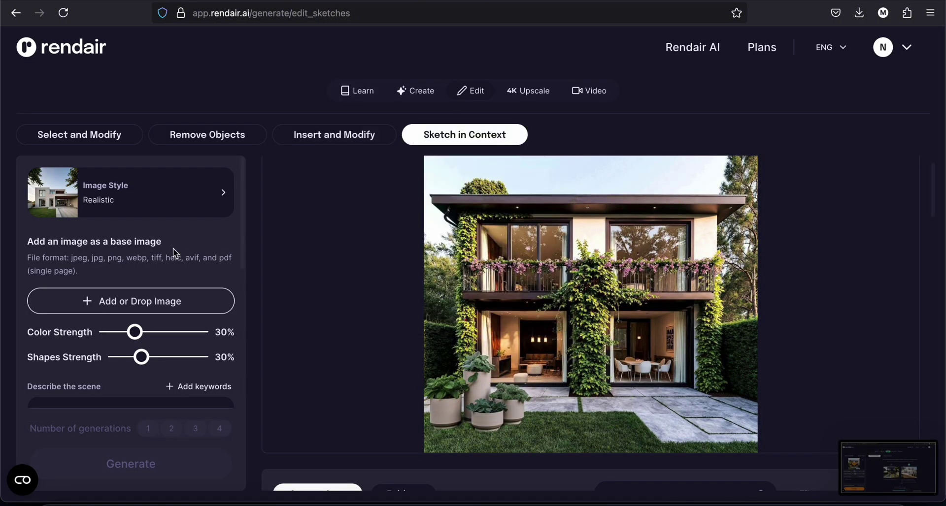
left_click(151, 305)
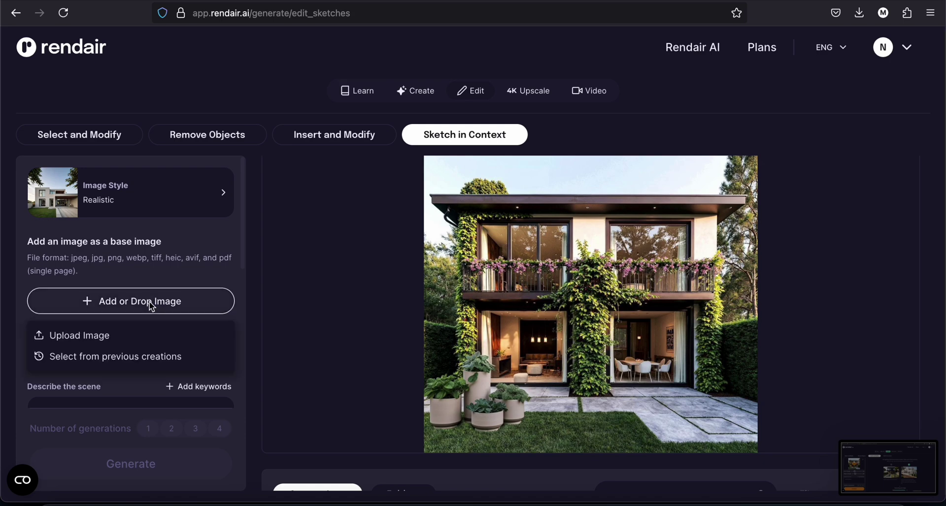
left_click(75, 336)
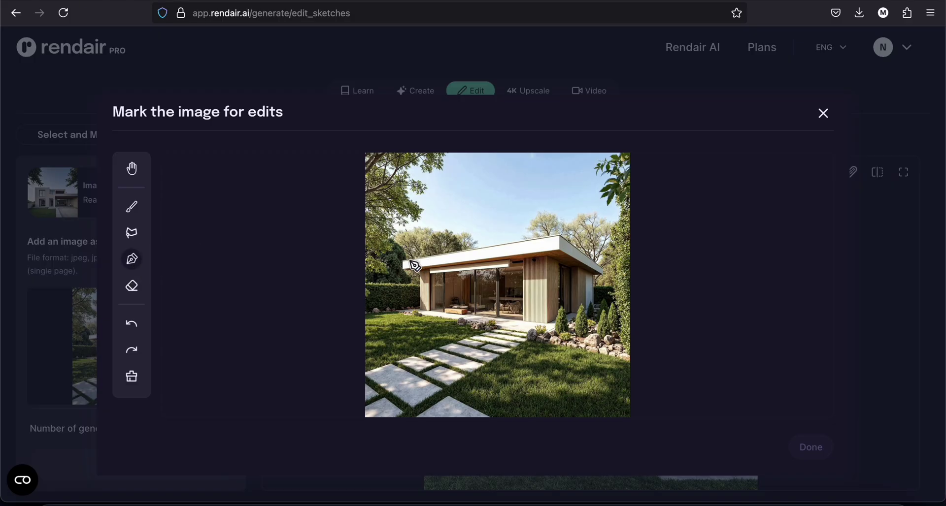
Step: Sketch the box outline of an upper floor above the flat roof, with vertical window divisions on the front
left_click(417, 207)
left_click(511, 184)
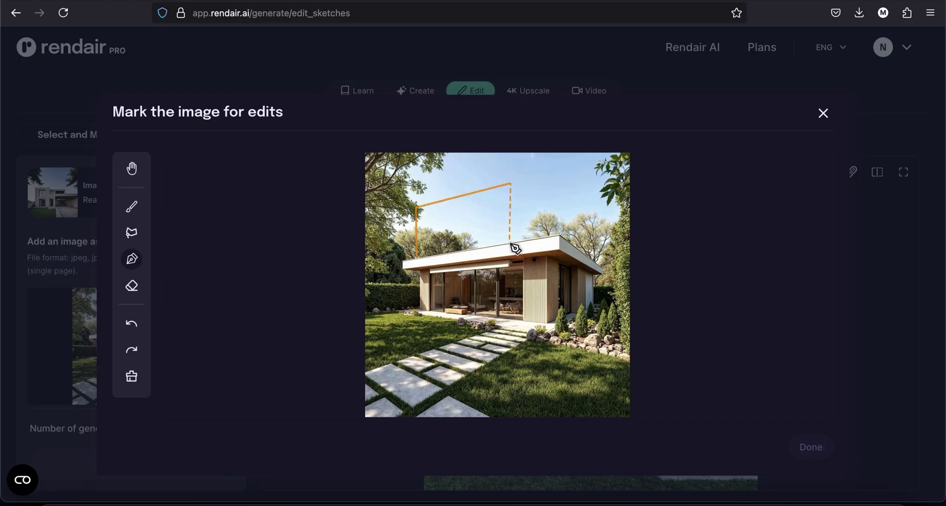
left_click(418, 257)
left_click(423, 215)
left_click(446, 252)
left_click(446, 211)
left_click(470, 247)
left_click(469, 204)
Step: Sketch the balcony railing around the upper floor's right side and apply the markup
left_click(511, 222)
left_click(556, 212)
left_click(591, 249)
left_click(591, 259)
left_click(556, 211)
left_click(556, 235)
left_click(812, 447)
Step: Describe "add a floor to the modern villa, bedroom floor with a balcony" and generate 4 images
type("add a floor to the modern villa, bedroom floor with a balcony")
left_click(220, 429)
left_click(180, 464)
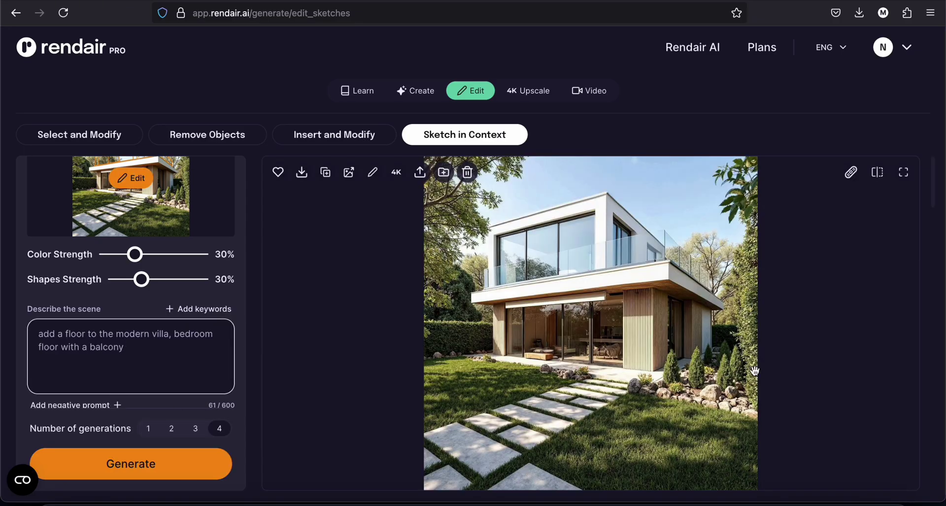
Step: Open the added-floor render with the wooden facade and compare it with the sketched original in the before/after view
scroll(754, 371, "down", 1)
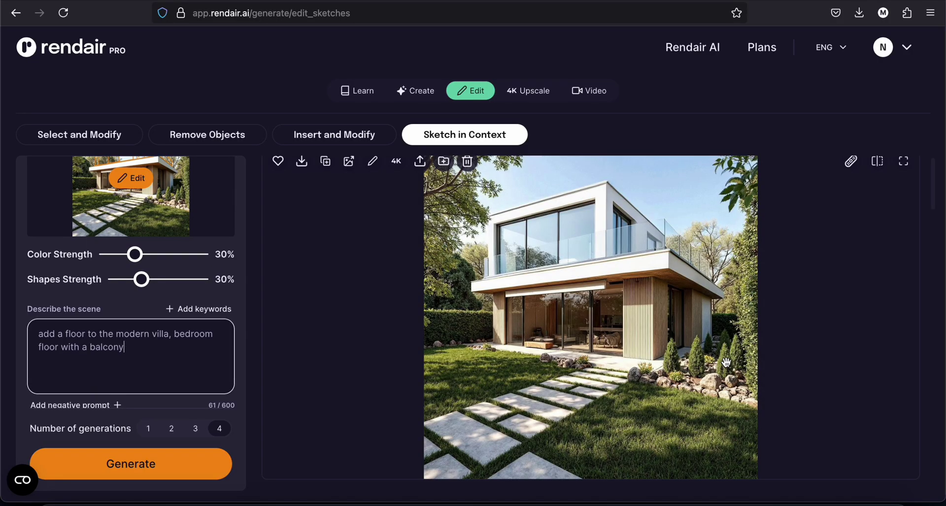
left_click(391, 348)
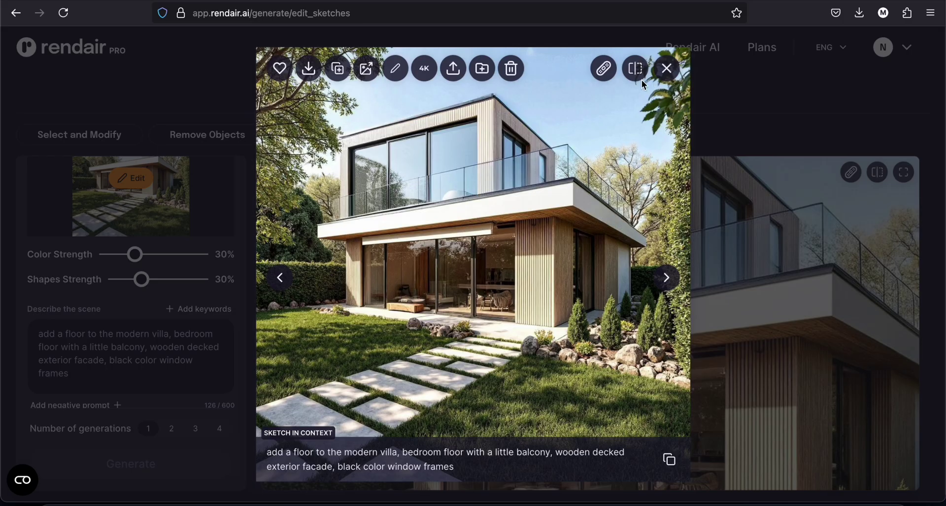
left_click(634, 69)
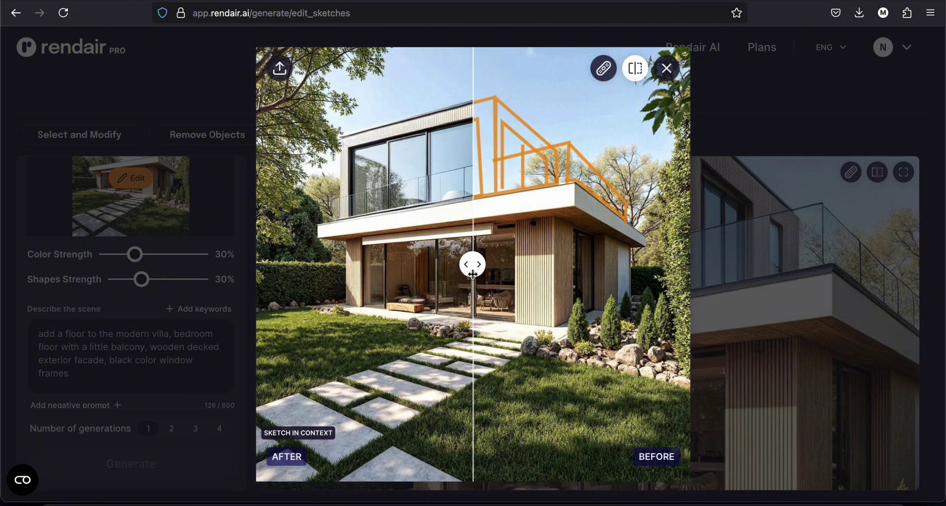
mouse_move(485, 279)
left_mouse_down()
mouse_move(669, 286)
mouse_move(317, 291)
mouse_move(266, 304)
left_mouse_up()
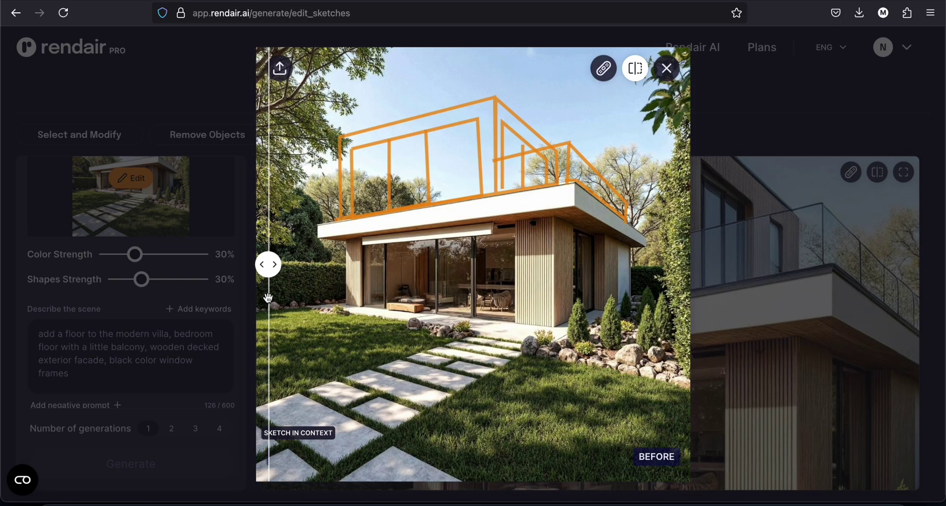
left_click_drag(268, 296, 283, 297)
mouse_move(279, 262)
left_mouse_down()
mouse_move(650, 256)
mouse_move(288, 263)
left_mouse_up()
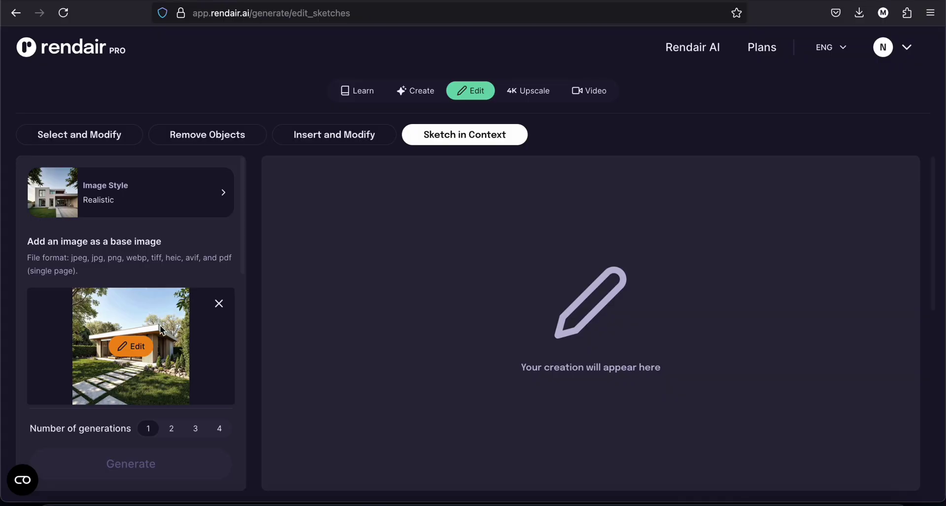
Step: Open the 4K Upscale tool and add the two-storey poolside villa image under Upscale and Enhance
left_click(535, 97)
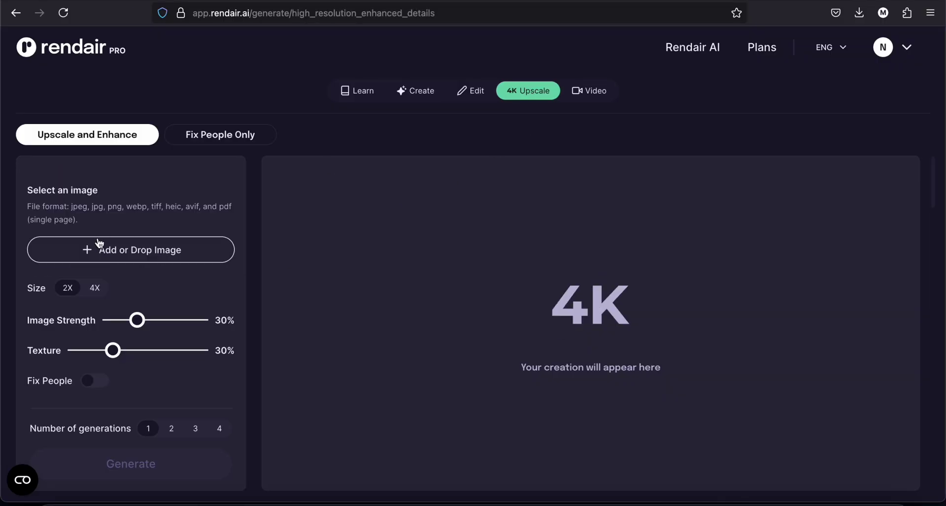
left_click(114, 253)
left_click(88, 286)
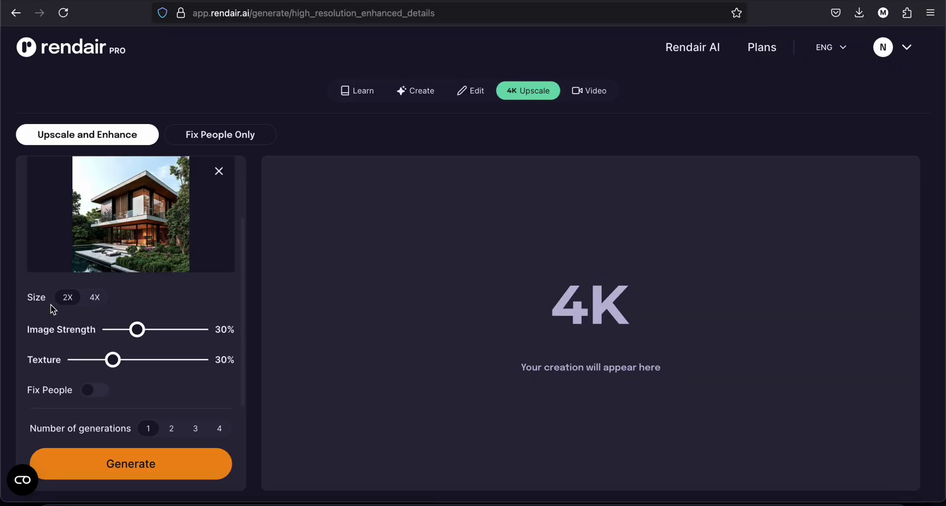
Step: Set the upscale size to 4X and Image Strength to 38%, and generate 4 images
left_click(94, 295)
left_click_drag(138, 326, 145, 328)
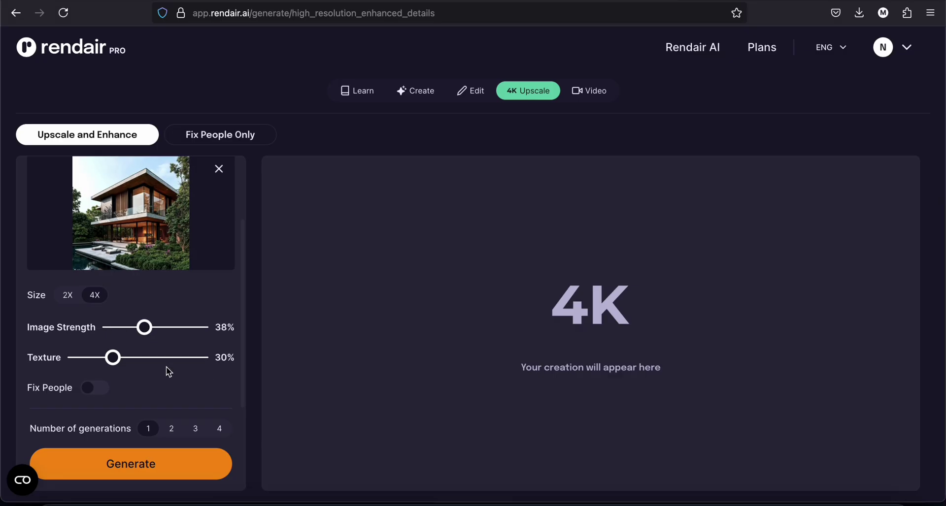
left_click(219, 430)
left_click(187, 465)
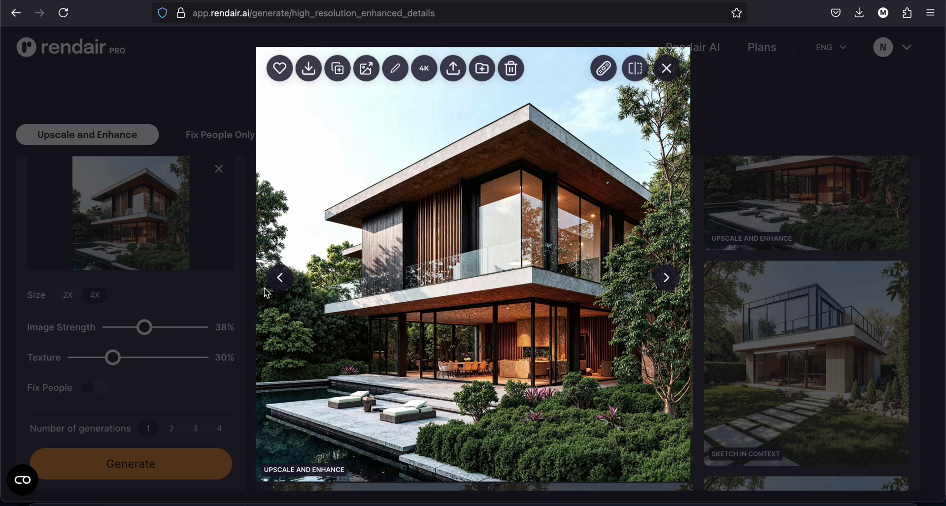
Step: Page through the upscaled poolside villa renders to compare their details
left_click(288, 283)
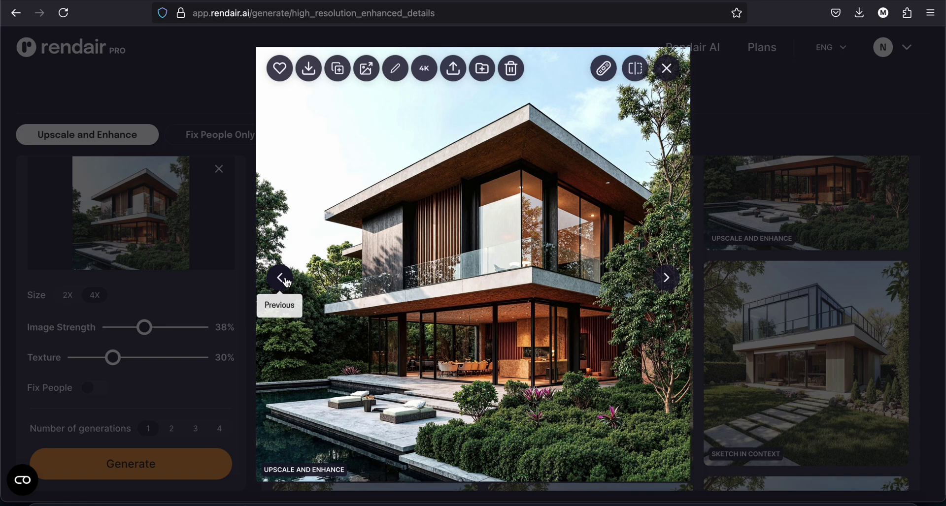
left_click(287, 282)
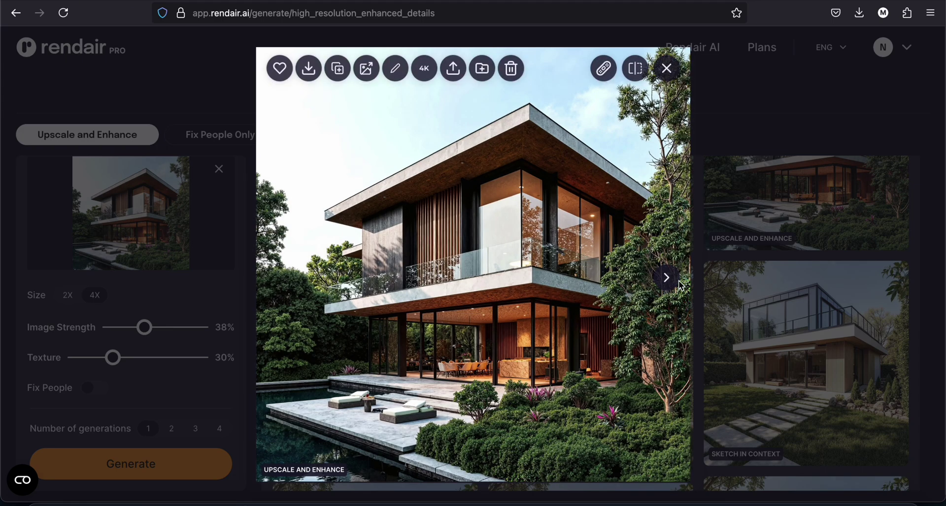
left_click(677, 285)
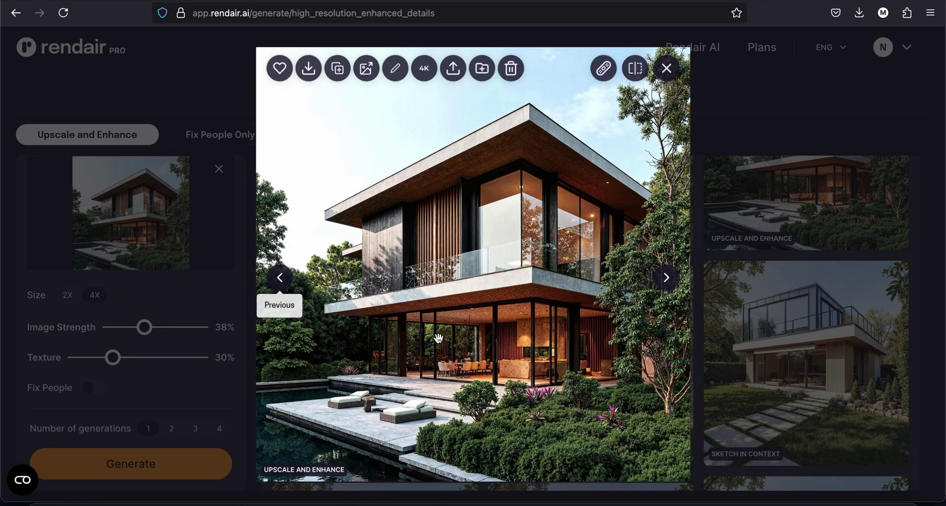
Step: Examine the upscaled poolside villa render up close across the dining area, terrace, shrubs and upper-floor glazing
scroll(439, 339, "up", 10)
scroll(438, 339, "down", 4)
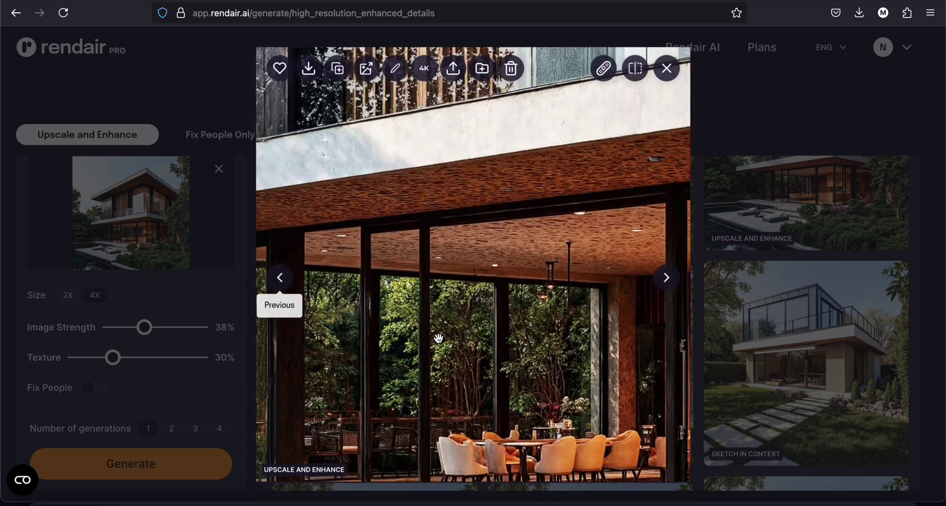
scroll(438, 339, "down", 1)
left_click_drag(438, 339, 599, 232)
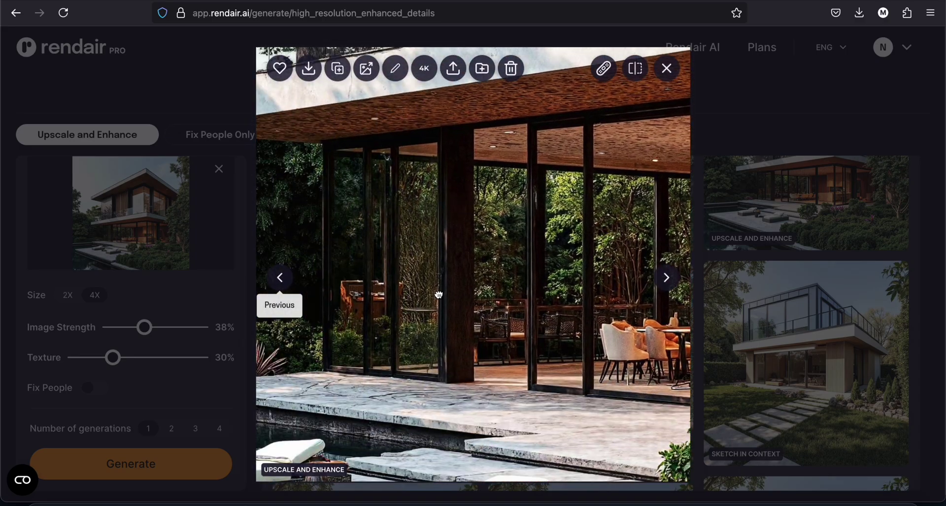
left_click_drag(439, 295, 295, 209)
left_click_drag(531, 349, 336, 250)
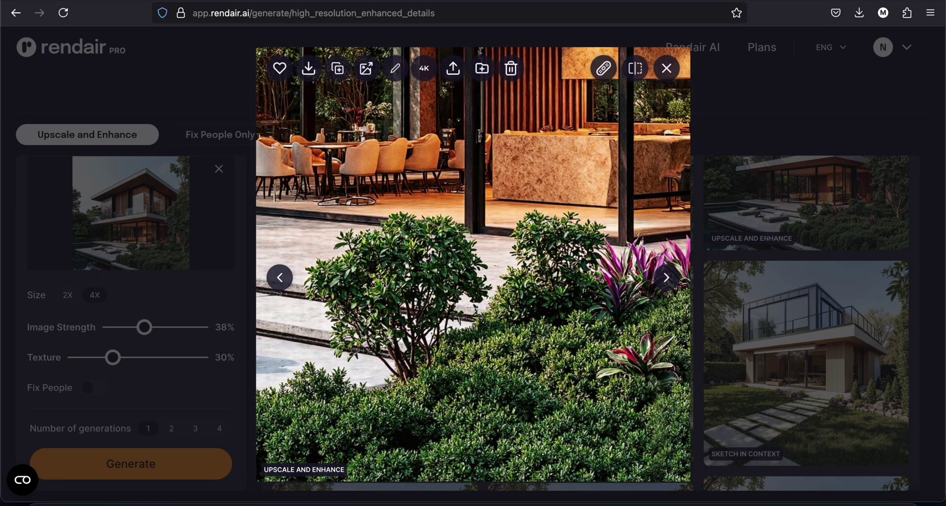
left_click_drag(571, 175, 424, 301)
left_click_drag(481, 265, 499, 440)
left_click_drag(450, 236, 540, 347)
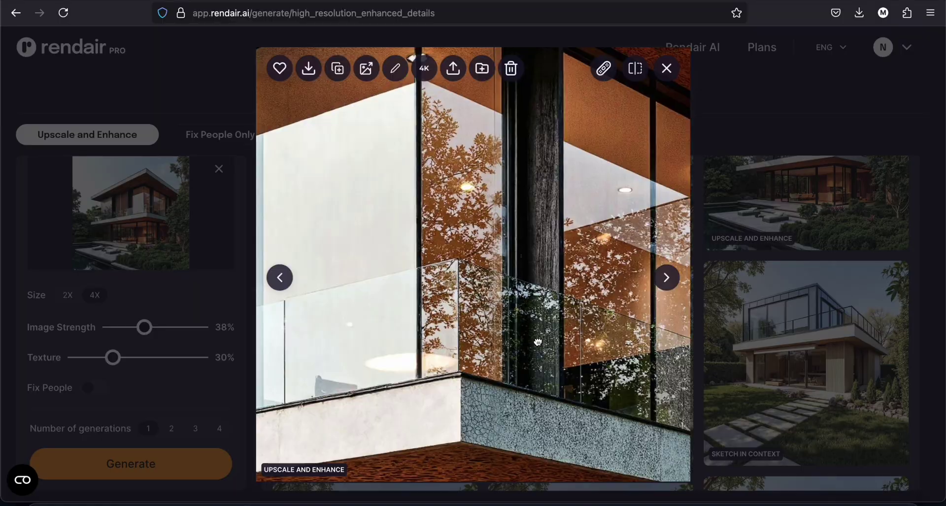
Step: Compare the upscaled villa's glazing, balcony and wooden facade with the original in the before/after view, and close the image
left_click(637, 77)
left_click_drag(485, 265, 542, 222)
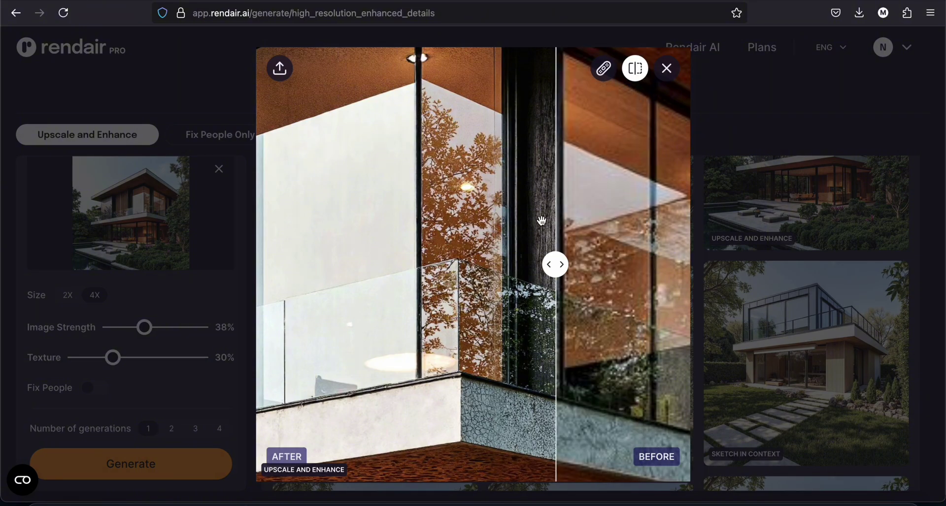
scroll(542, 222, "down", 3)
left_click_drag(465, 236, 625, 278)
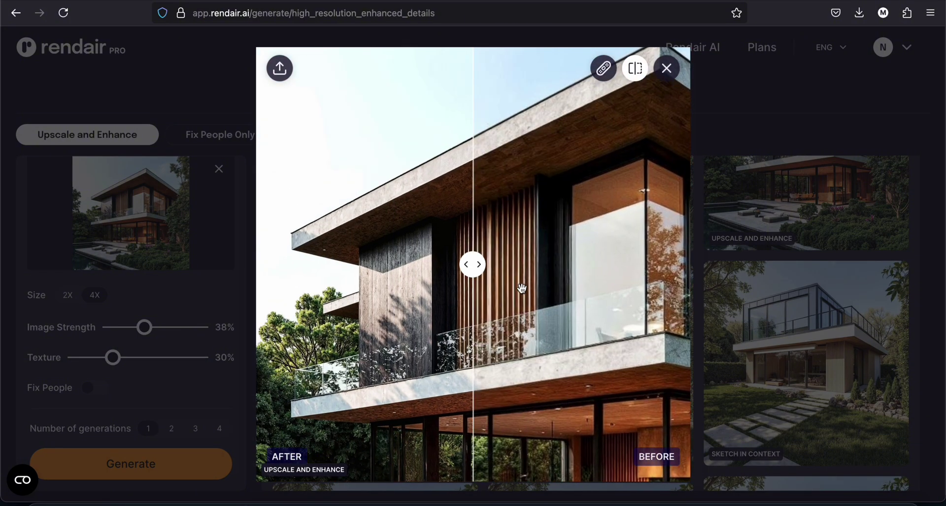
left_click_drag(474, 272, 454, 270)
mouse_move(437, 272)
left_mouse_down()
mouse_move(331, 264)
mouse_move(425, 265)
left_mouse_up()
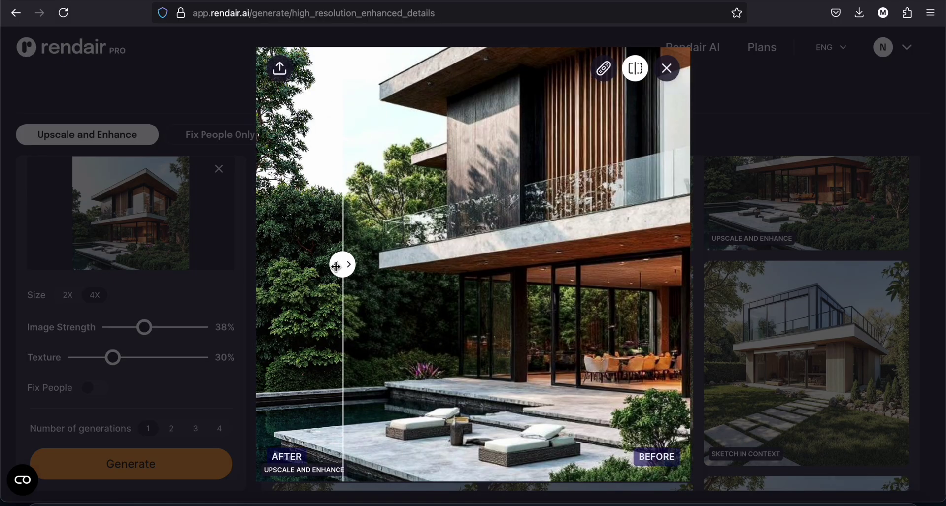
left_click(797, 202)
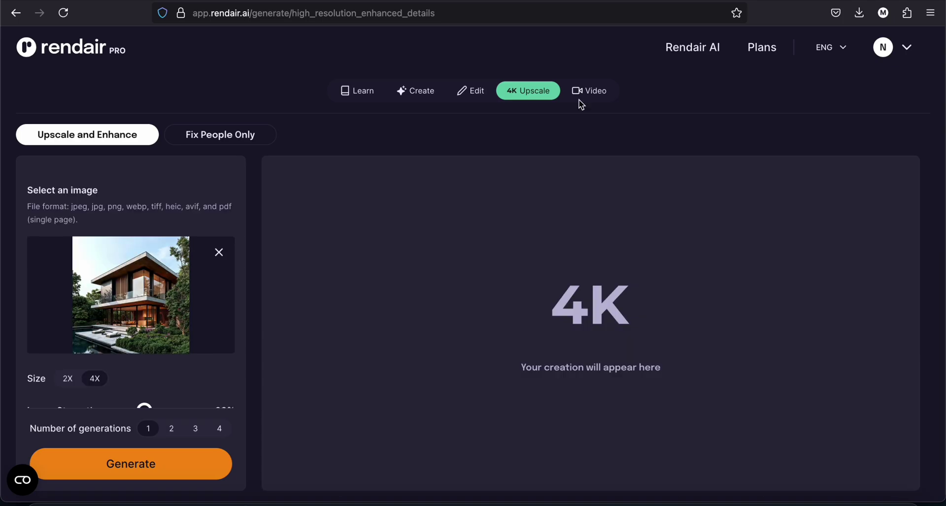
Step: Open the Image to Video tool, load the poolside villa with sun loungers, and position its landscape crop frame
left_click(583, 97)
left_click(197, 232)
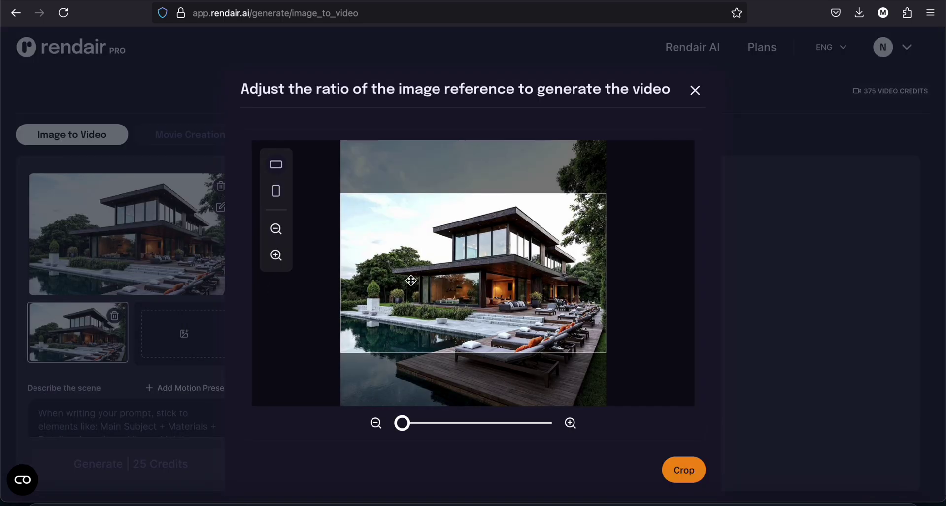
left_click_drag(515, 303, 477, 310)
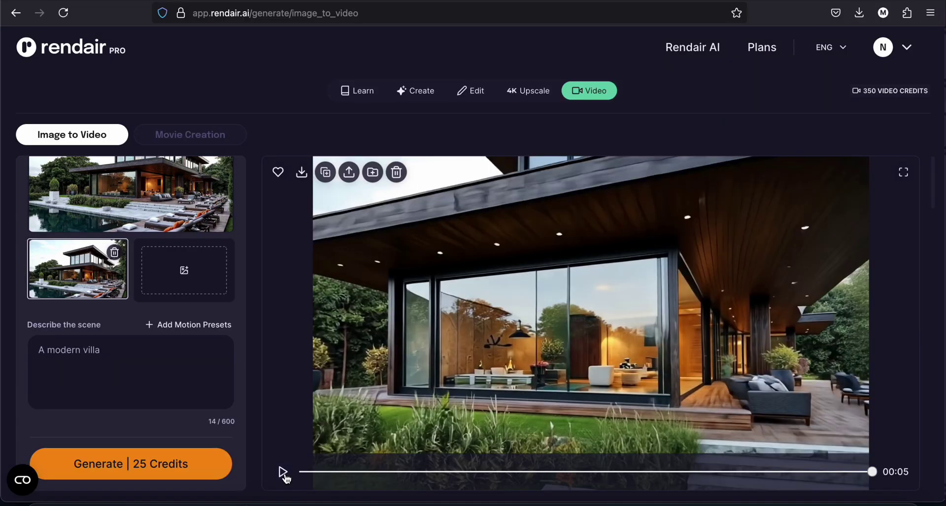
Step: Play the generated Image to Video clips of the poolside villa and the forest villa
left_click(284, 473)
left_click(283, 473)
left_click(283, 473)
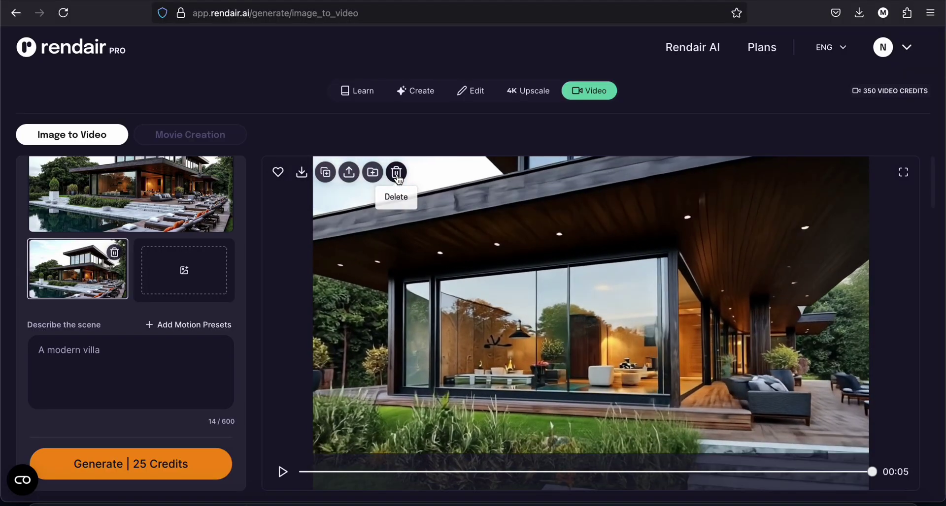
left_click(398, 175)
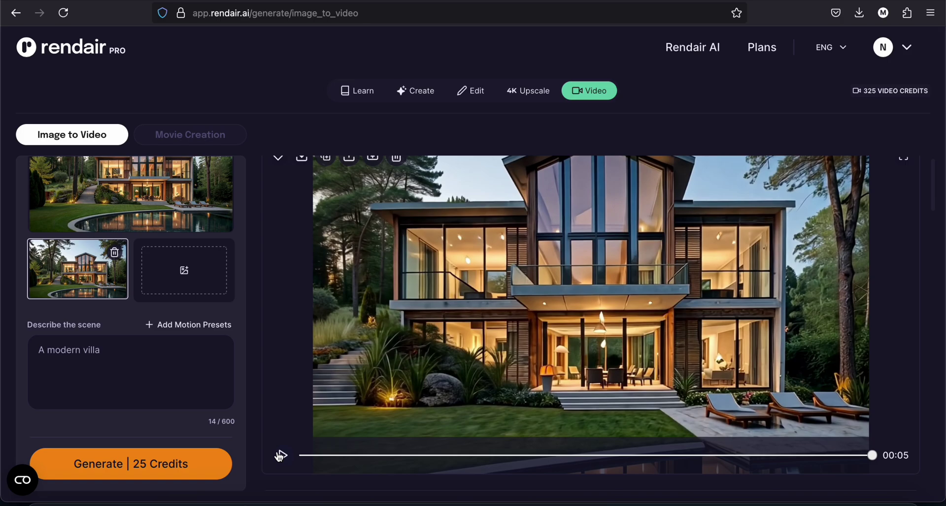
left_click(280, 455)
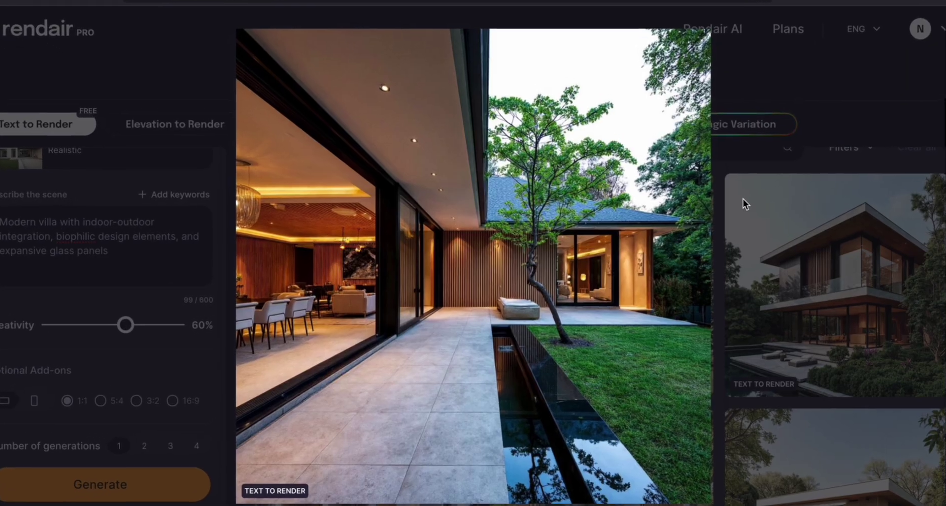
Step: Page through the Text to Render villa images in the enlarged view to compare the designs
left_click(686, 280)
left_click(686, 279)
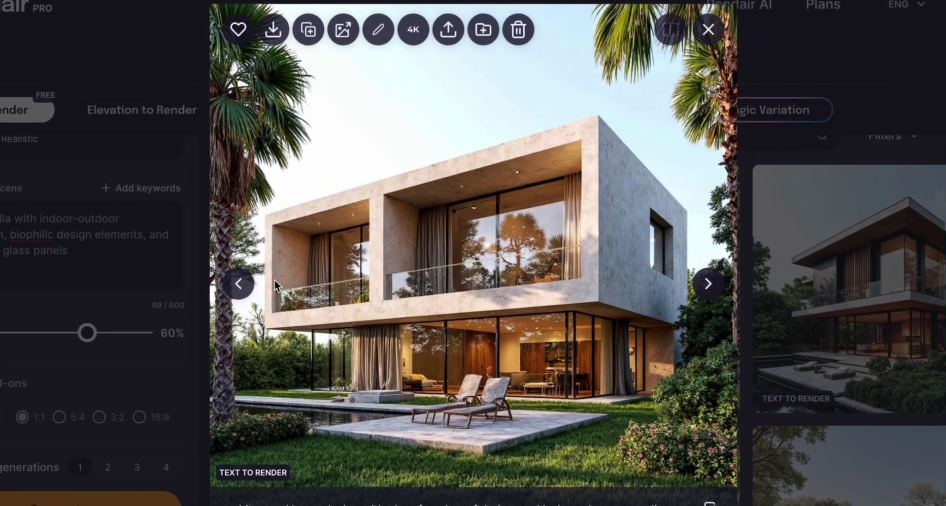
left_click(686, 279)
left_click(709, 288)
left_click(709, 287)
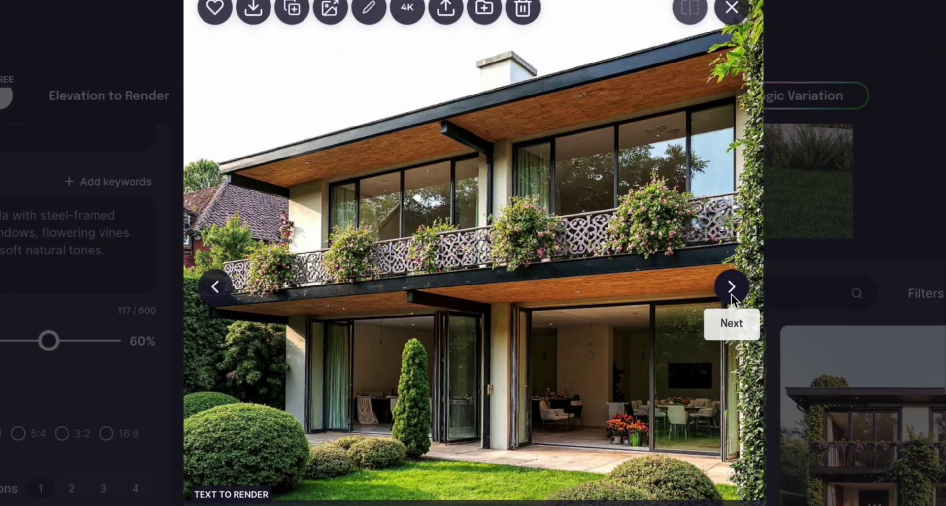
left_click(732, 290)
left_click(732, 290)
left_click(732, 289)
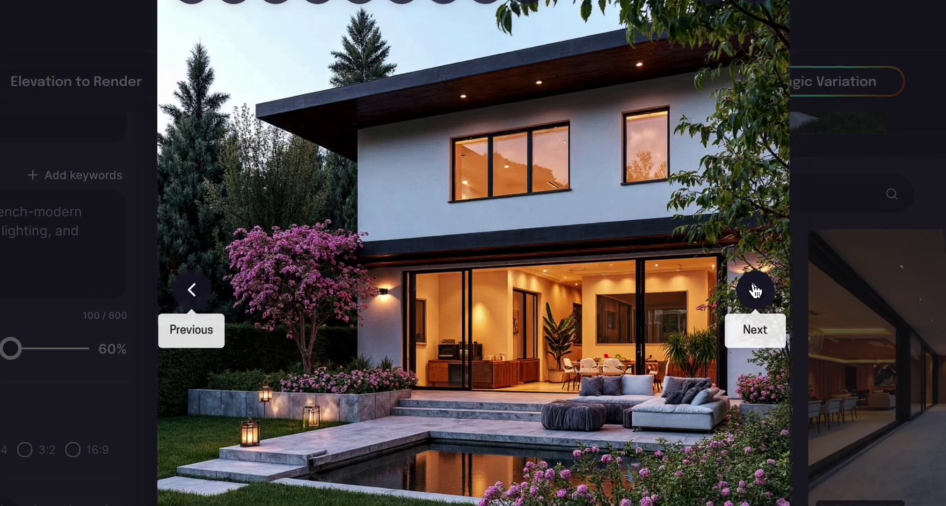
left_click(755, 292)
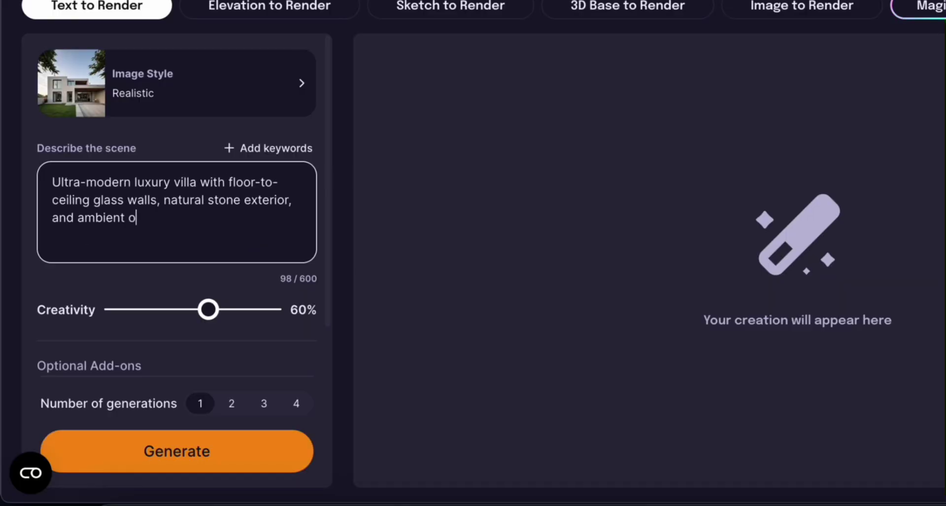
Step: Finish the prompt with "outdoor lighting." and view the sketch-style luxury villa render with flowering vines
type("utdoor lighting.")
left_click(307, 326)
left_click(251, 460)
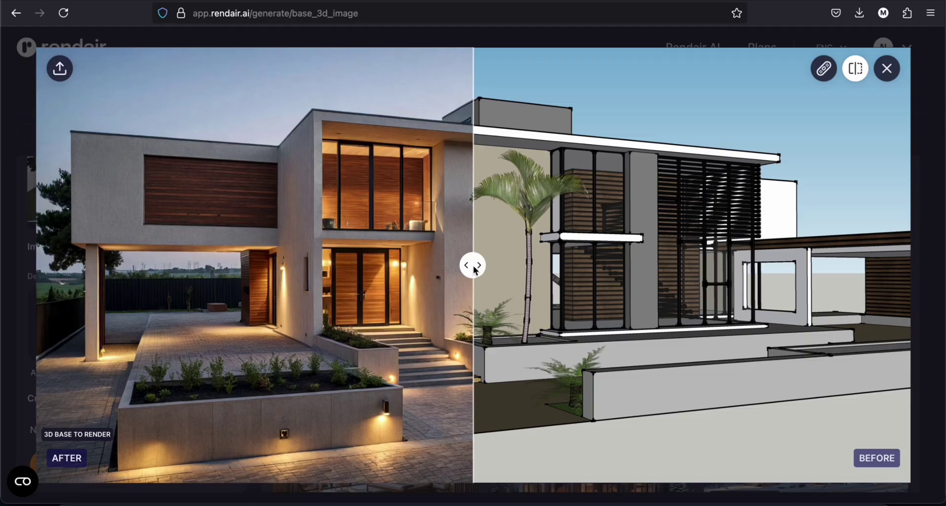
left_click_drag(473, 264, 610, 265)
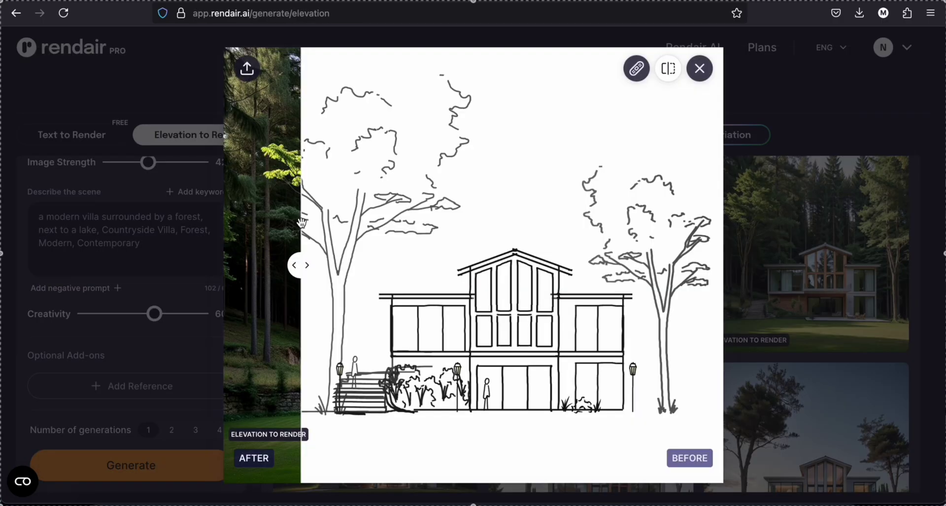
left_click_drag(300, 266, 651, 268)
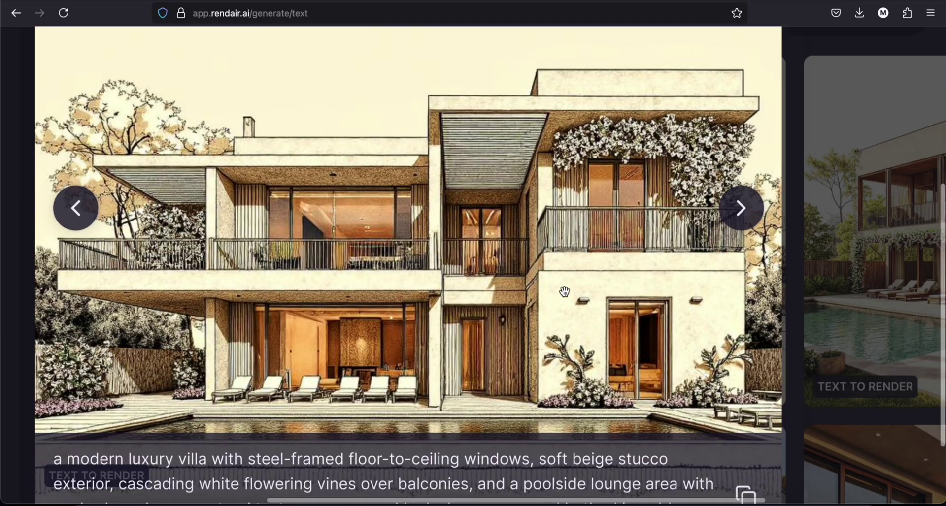
left_click(668, 279)
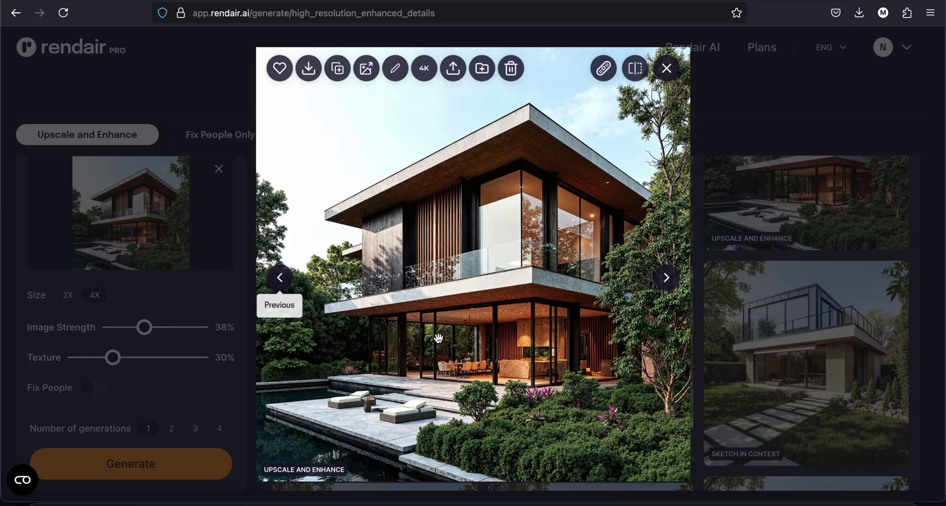
Step: Zoom in on the upscaled villa render to inspect the shrubs and dining area
scroll(439, 339, "up", 10)
scroll(439, 339, "down", 4)
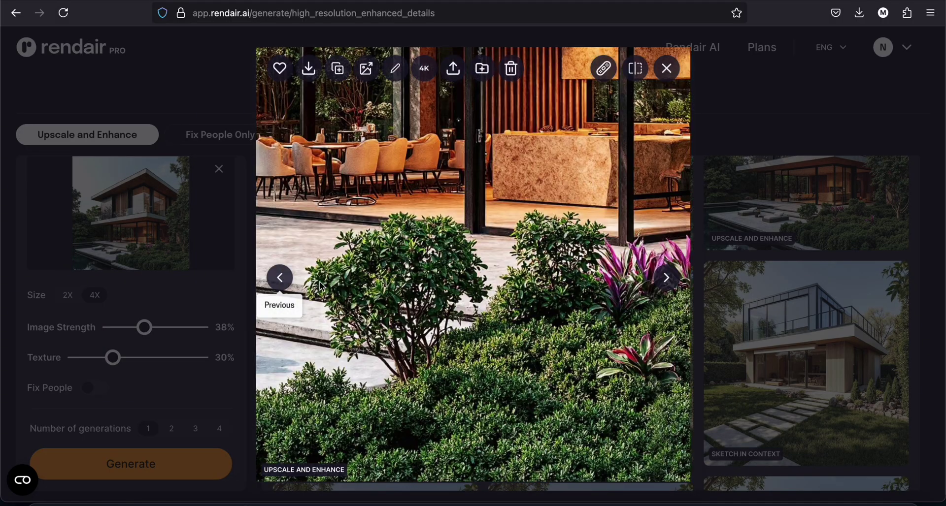